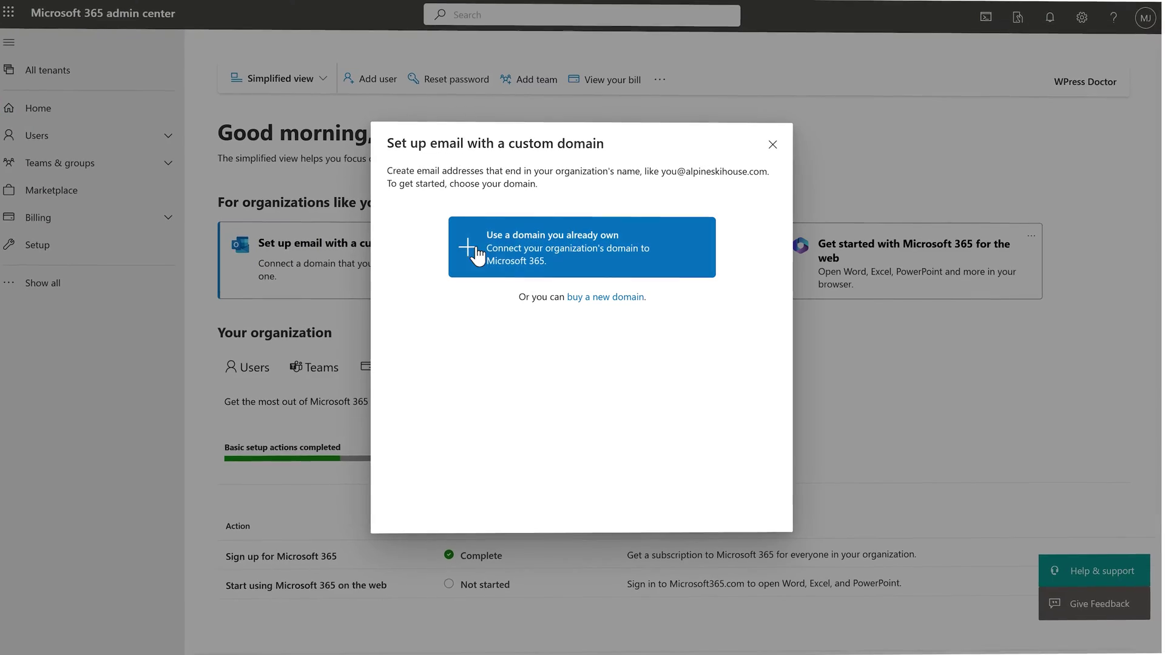
Step: Preview connecting the owned domain wpressdoc.com, then search for and open App registrations
left_click(531, 258)
type("wpressdoc.com")
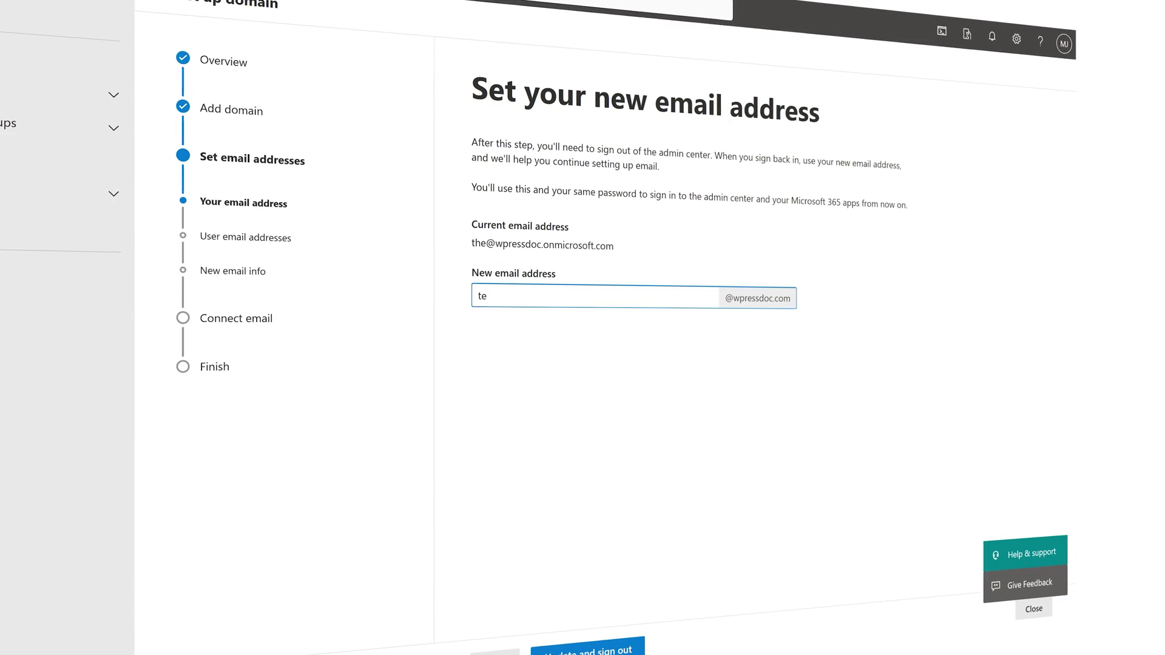
type("att")
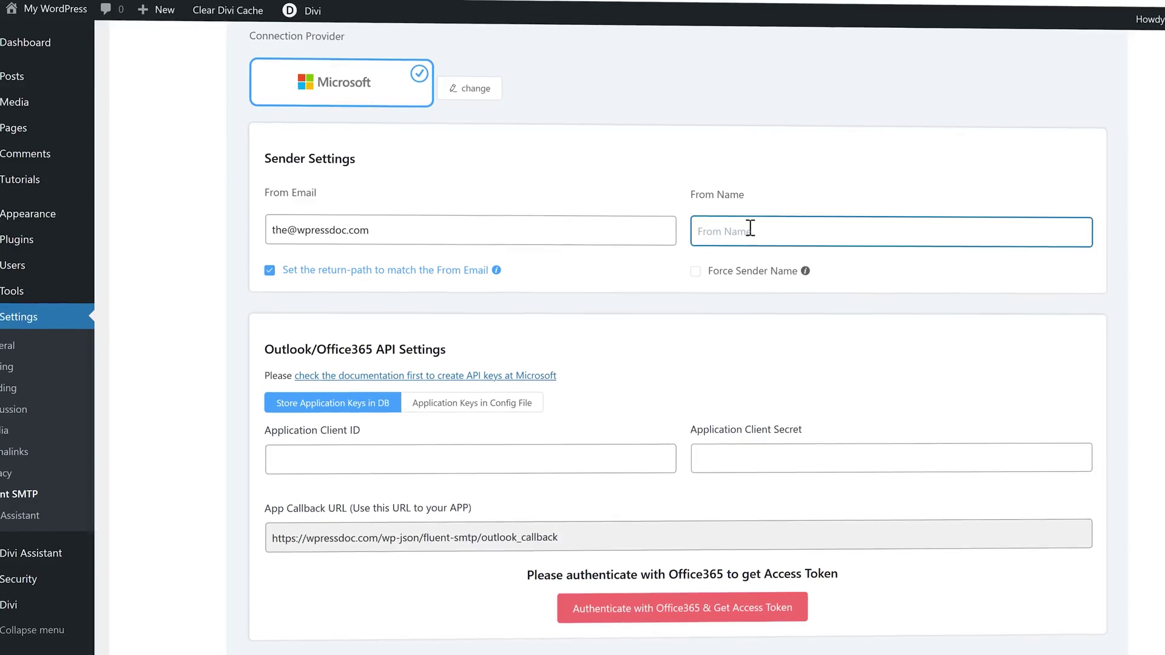
type("Matt | W")
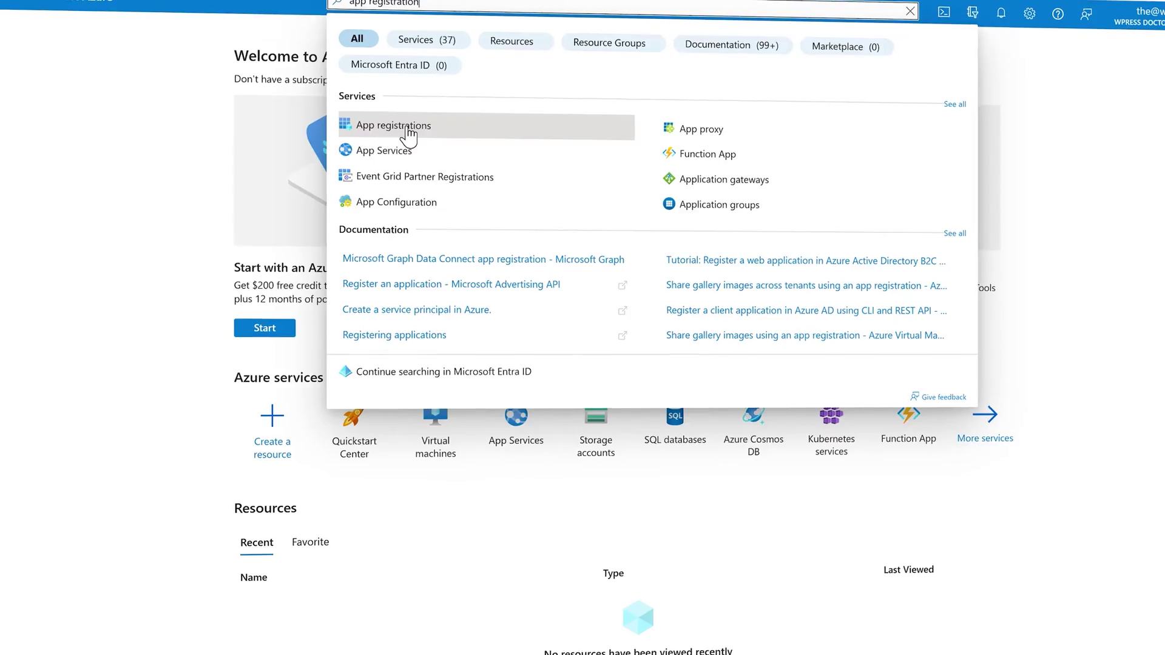
left_click(406, 130)
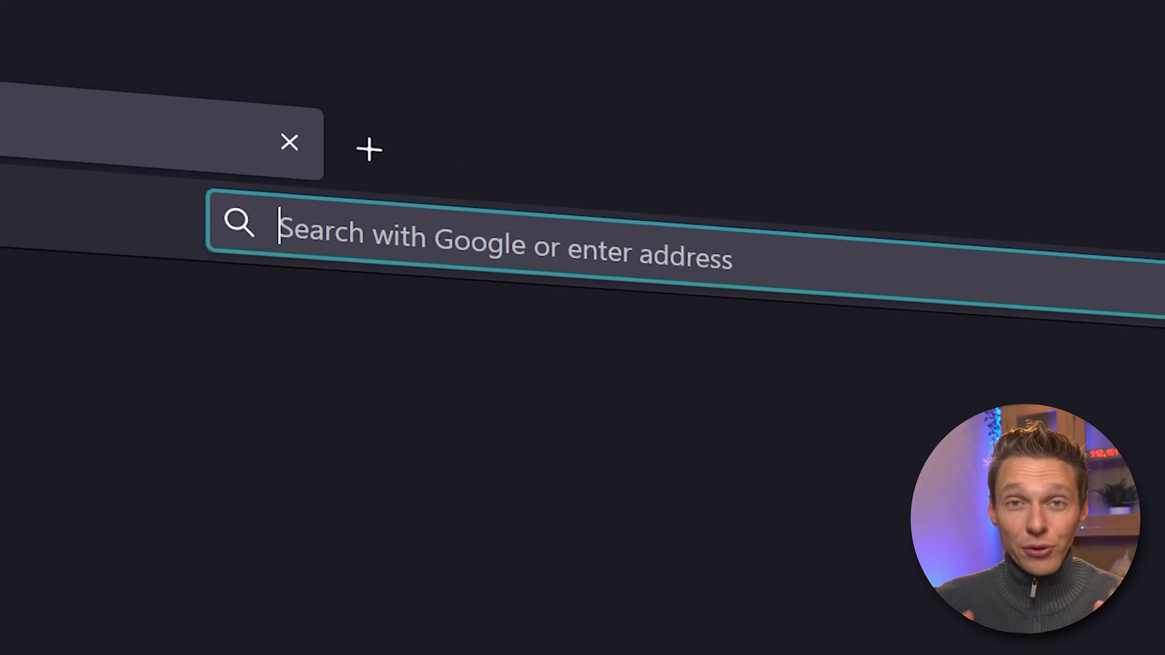
Step: Go to wp.discount/365 to load the Microsoft 365 business plans page
type("w")
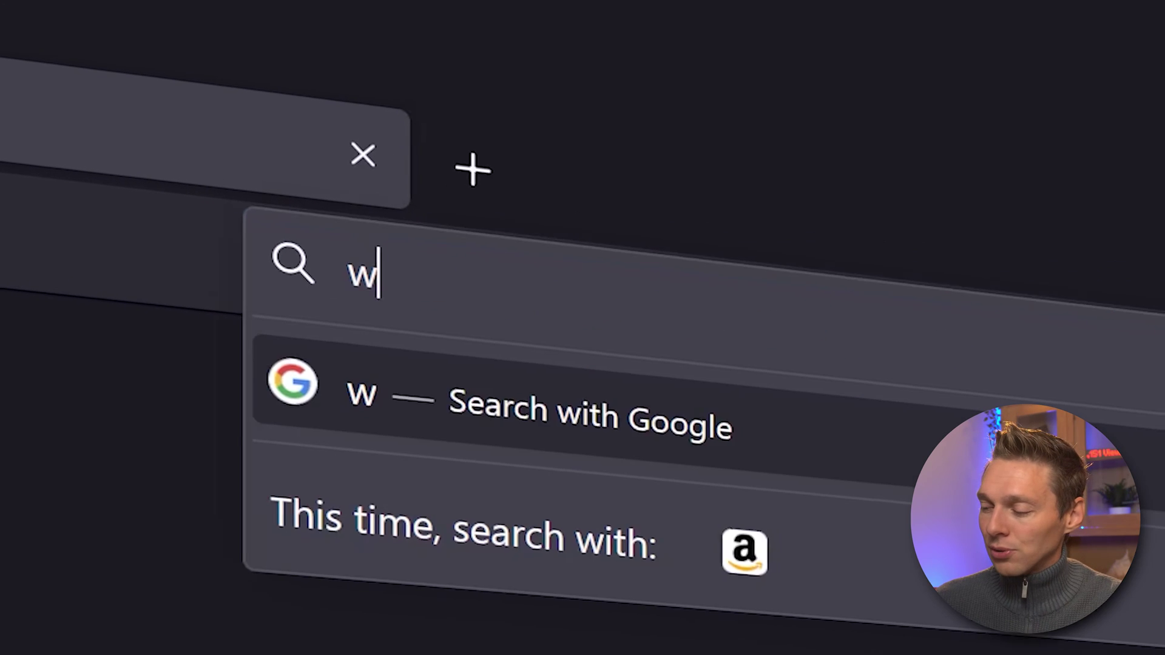
type("p.discount")
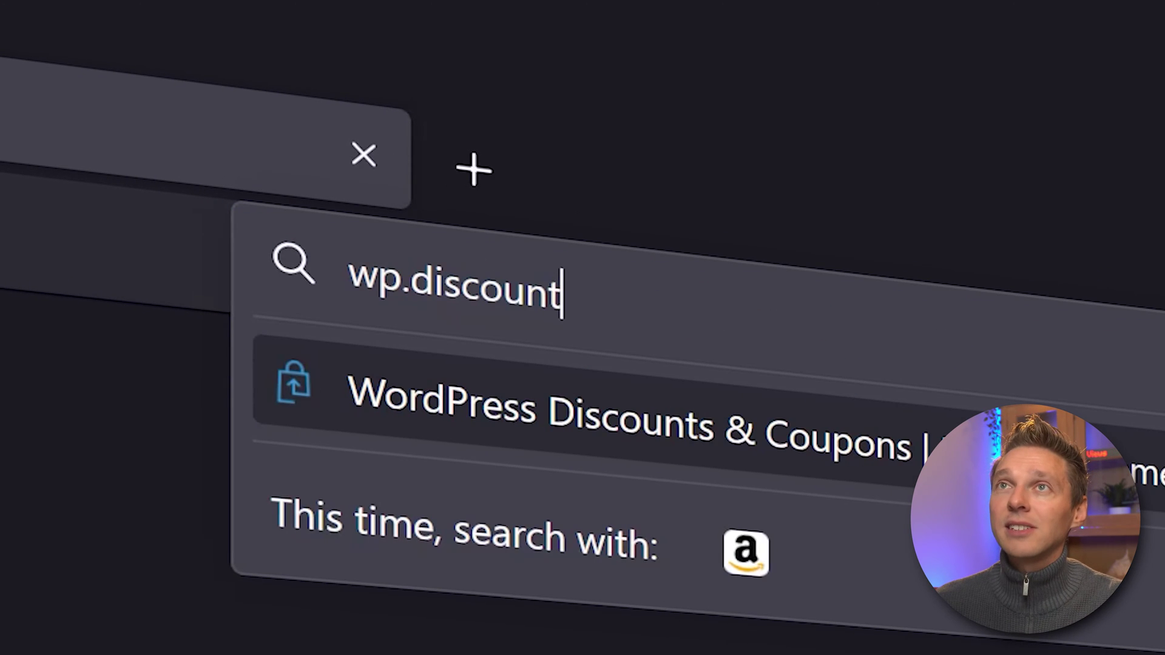
type("/365")
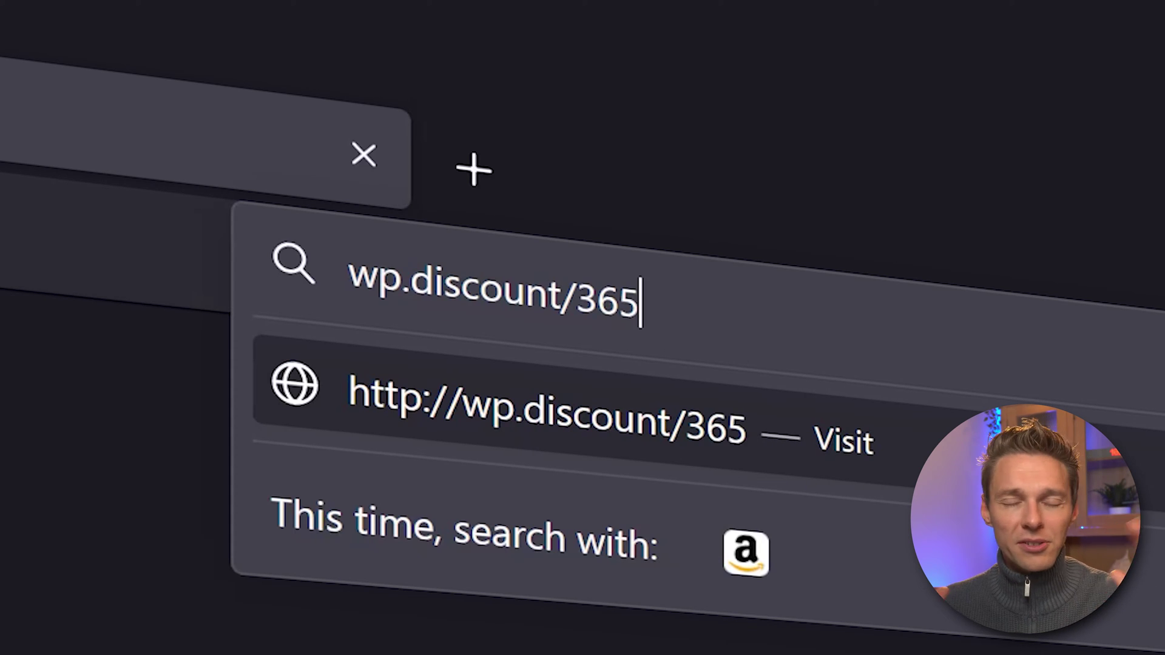
key("Return")
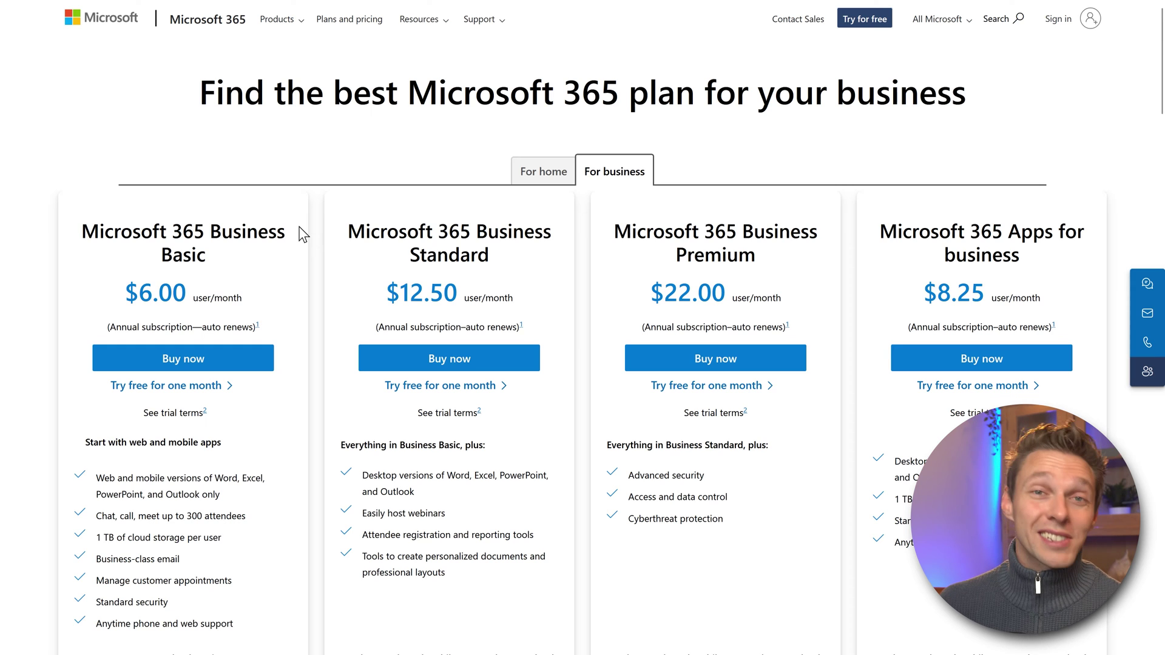
middle_click(289, 223)
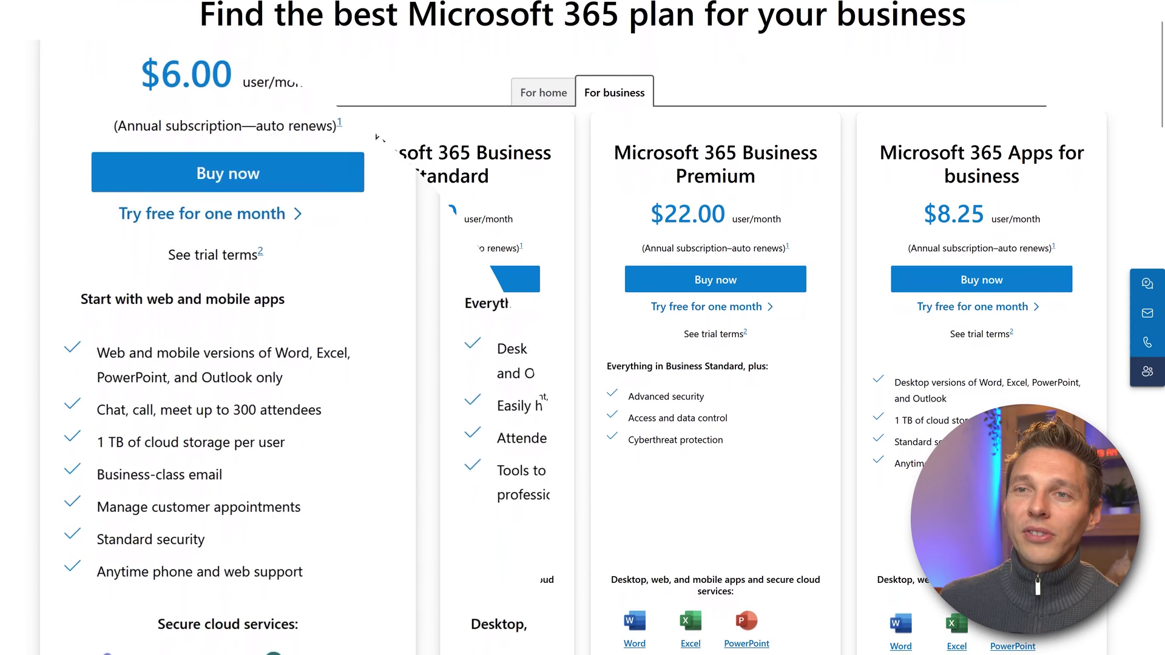
triple_click(145, 484)
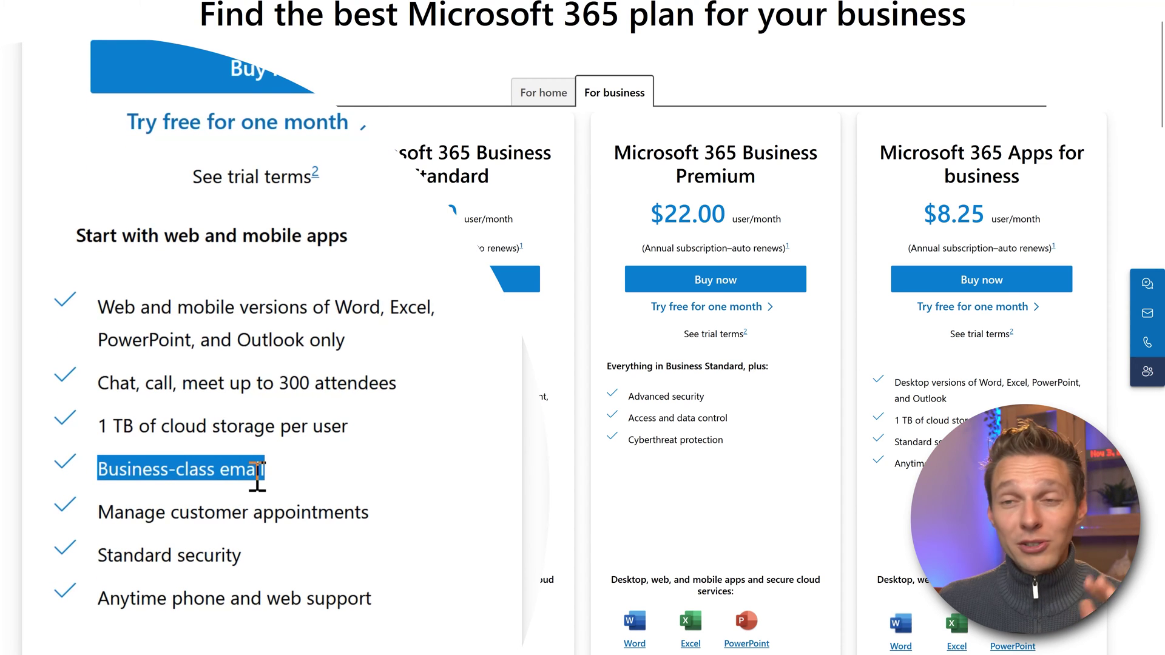
left_click_drag(99, 424, 348, 429)
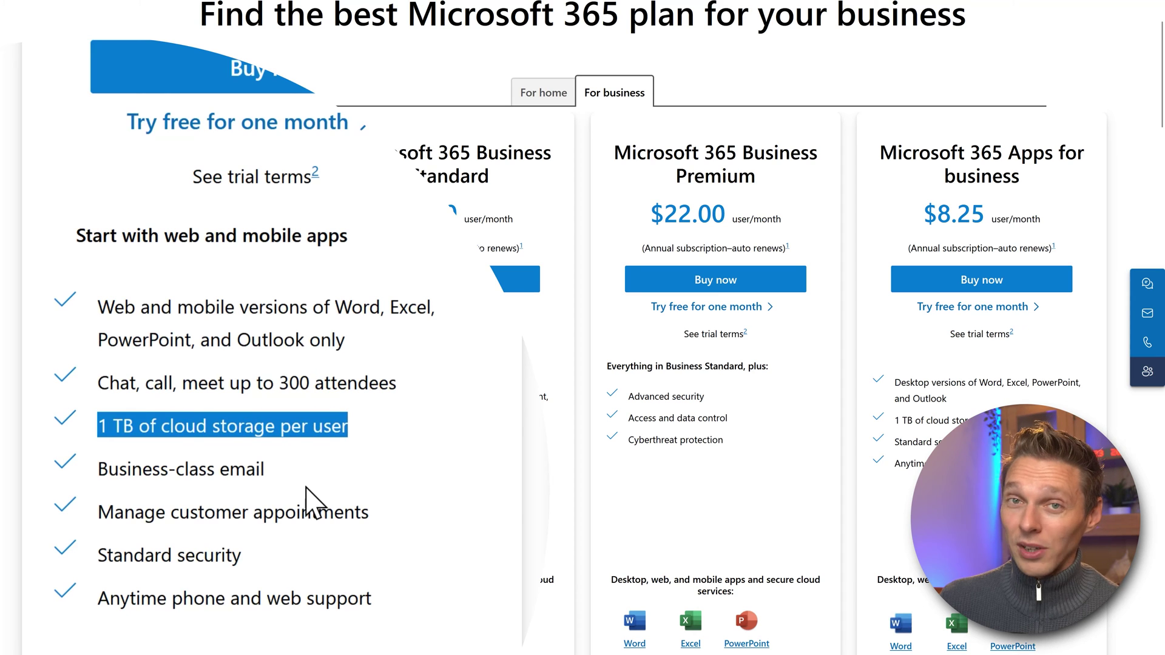
left_click(420, 435)
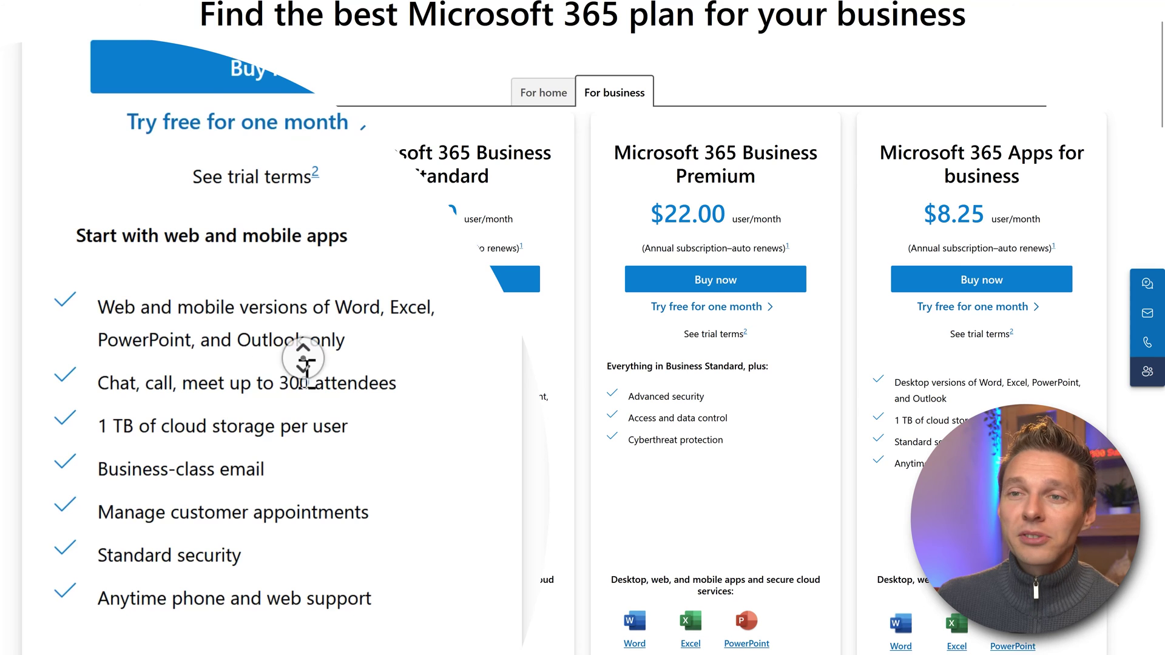
scroll(305, 364, "down", 5)
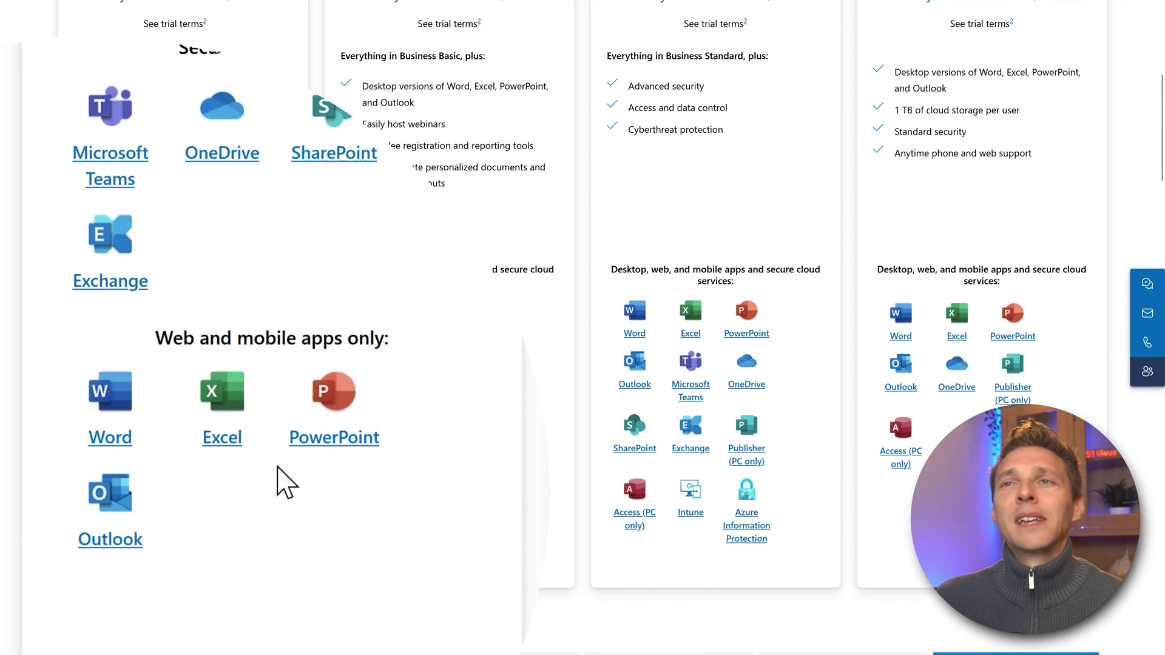
middle_click(437, 213)
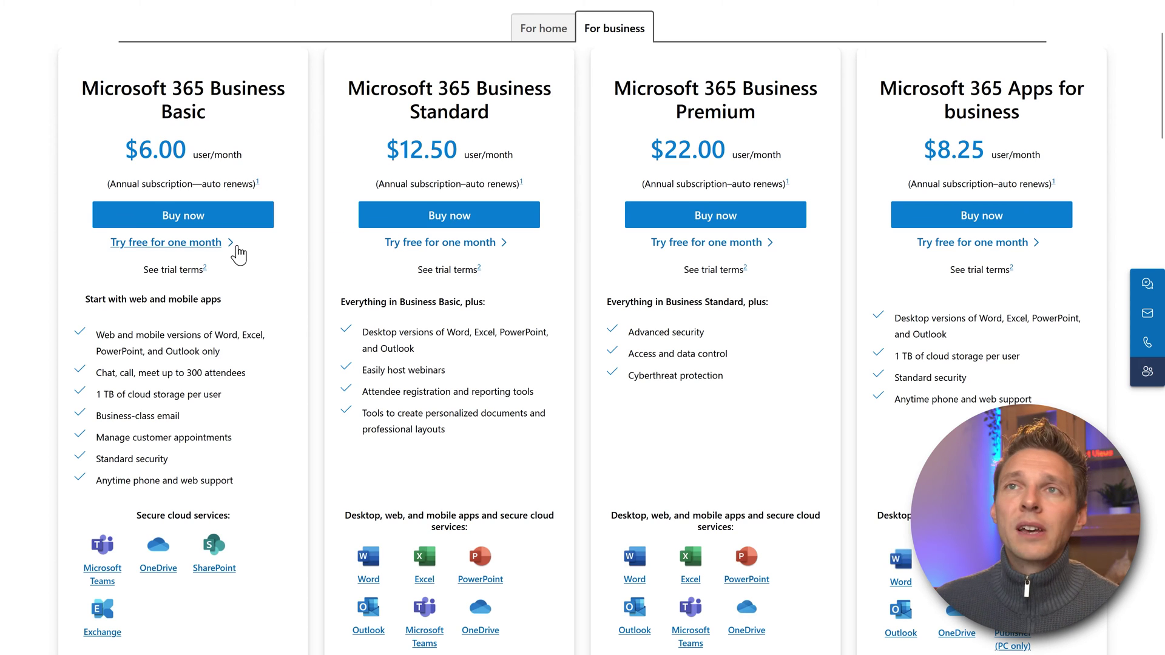
Step: Order Business Basic for 1 user, 1-year term, with billing left at Monthly ($6.00)
left_click(190, 218)
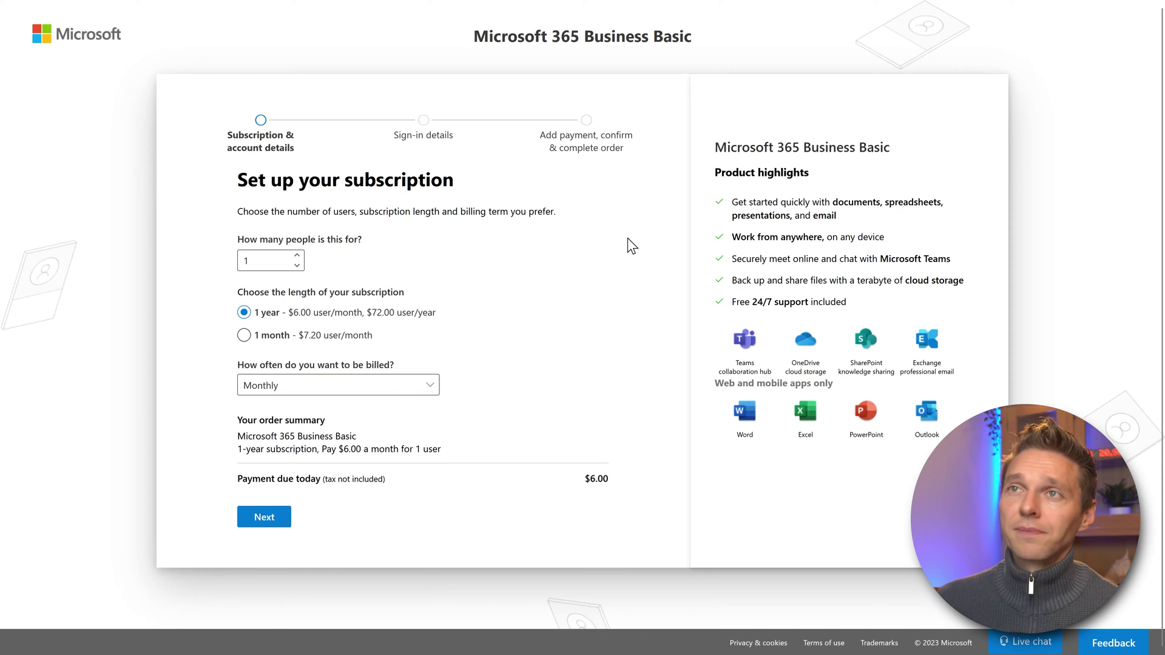
left_click(388, 385)
left_click(385, 408)
left_click(389, 387)
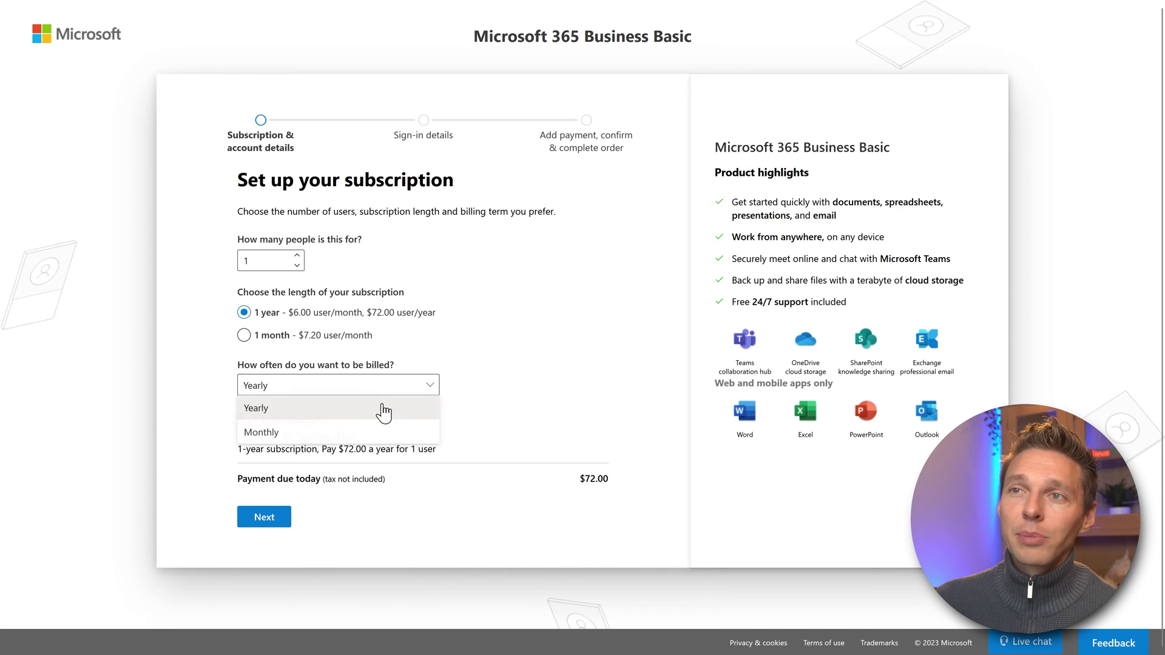
left_click(376, 432)
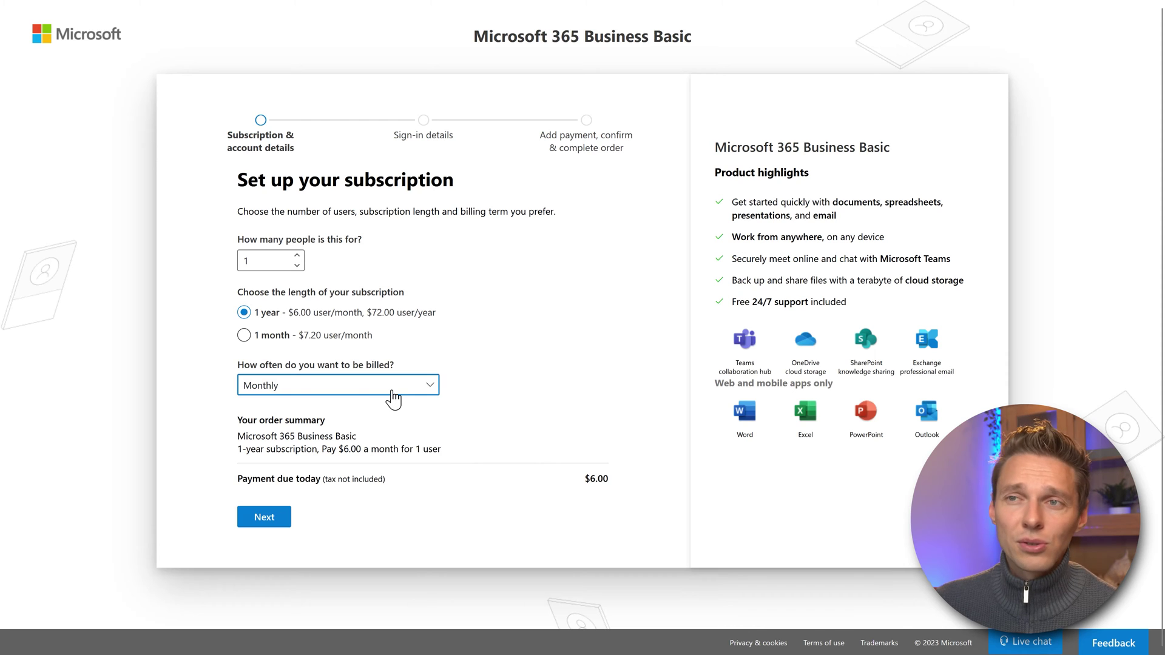
left_click(270, 519)
key("Tab")
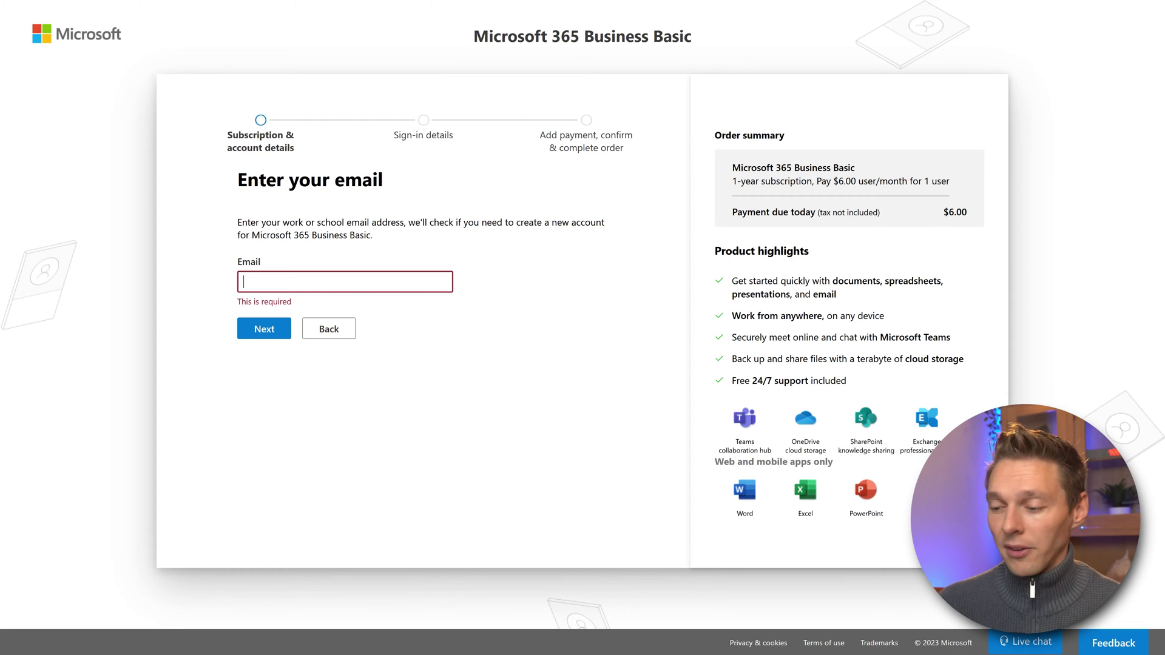
Step: Paste the work email address and submit it to check for an existing account
key("ctrl+v")
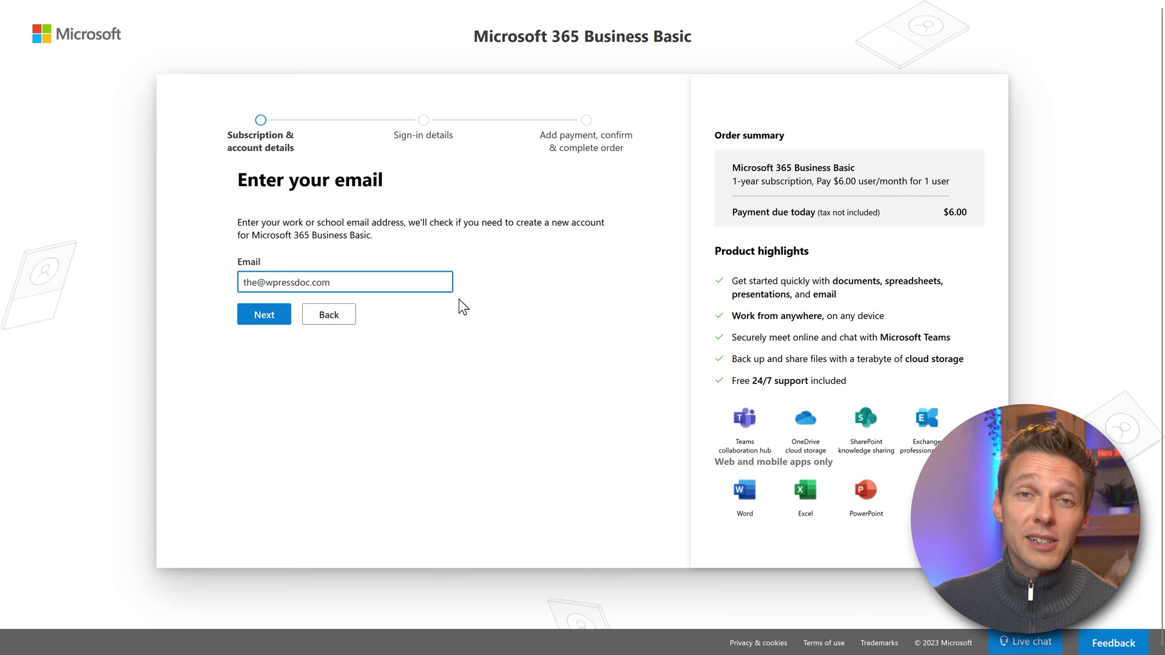
left_click(418, 328)
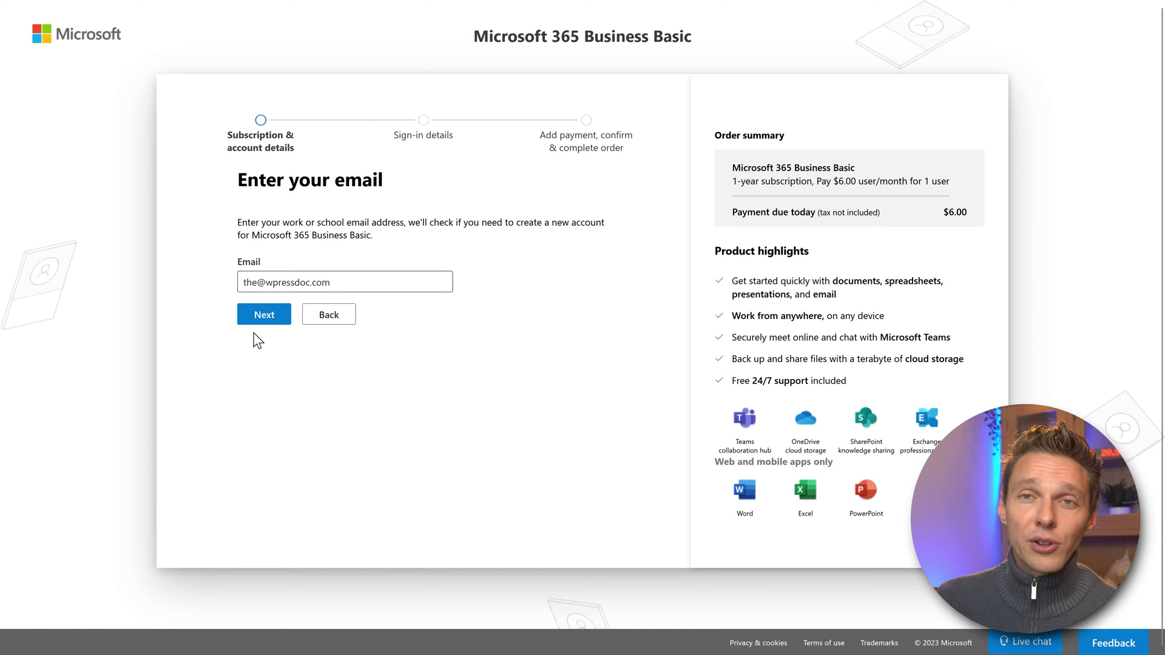
left_click(263, 321)
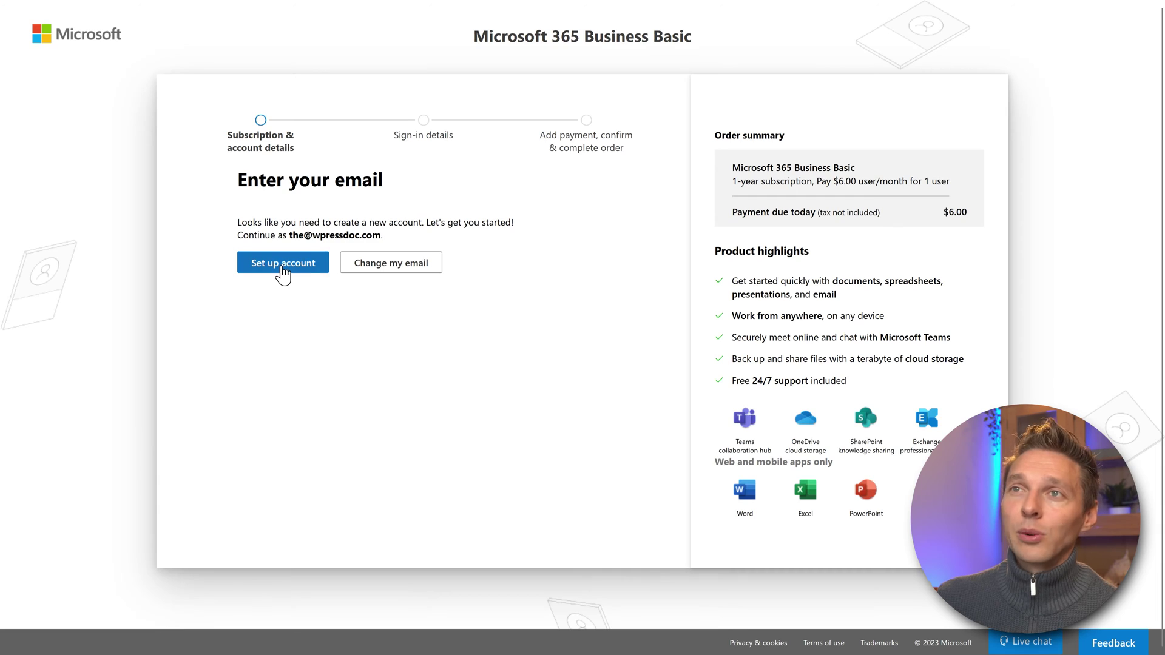
Step: Submit the personal and company details and verify the phone with the texted code
left_click(282, 263)
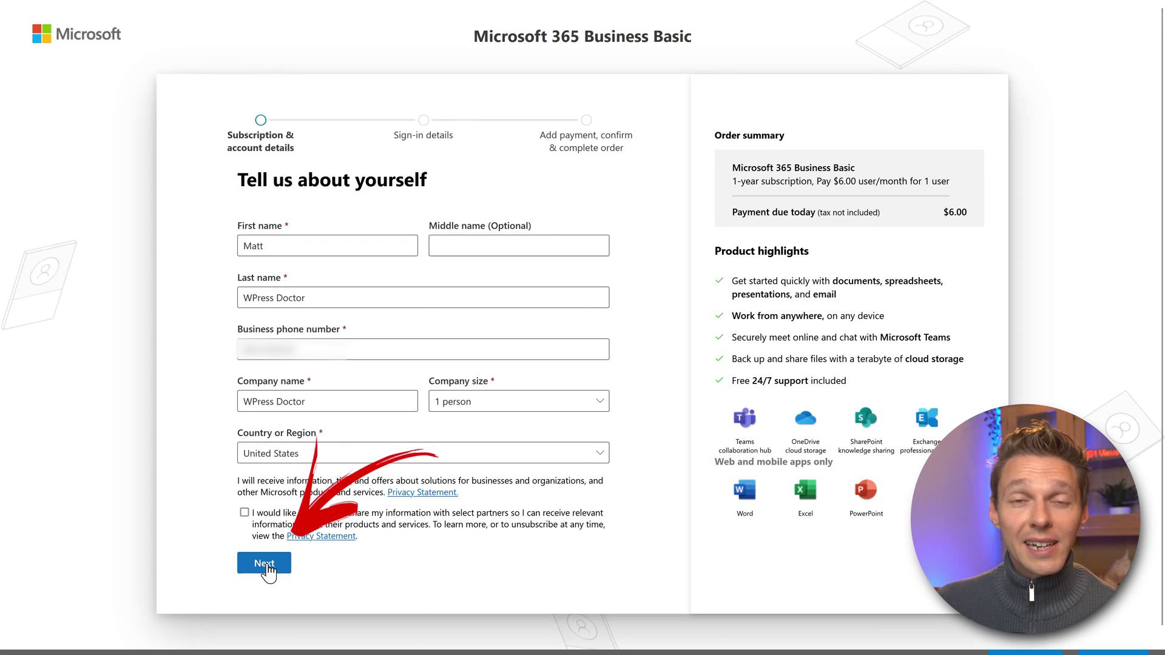
left_click(265, 564)
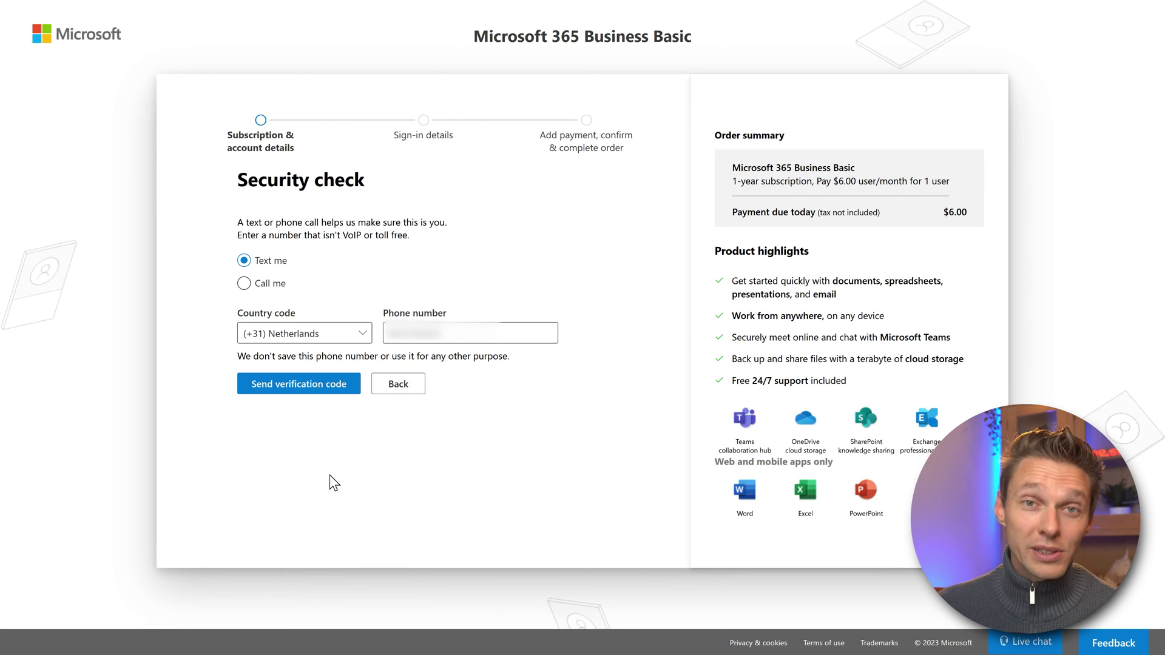
left_click(301, 384)
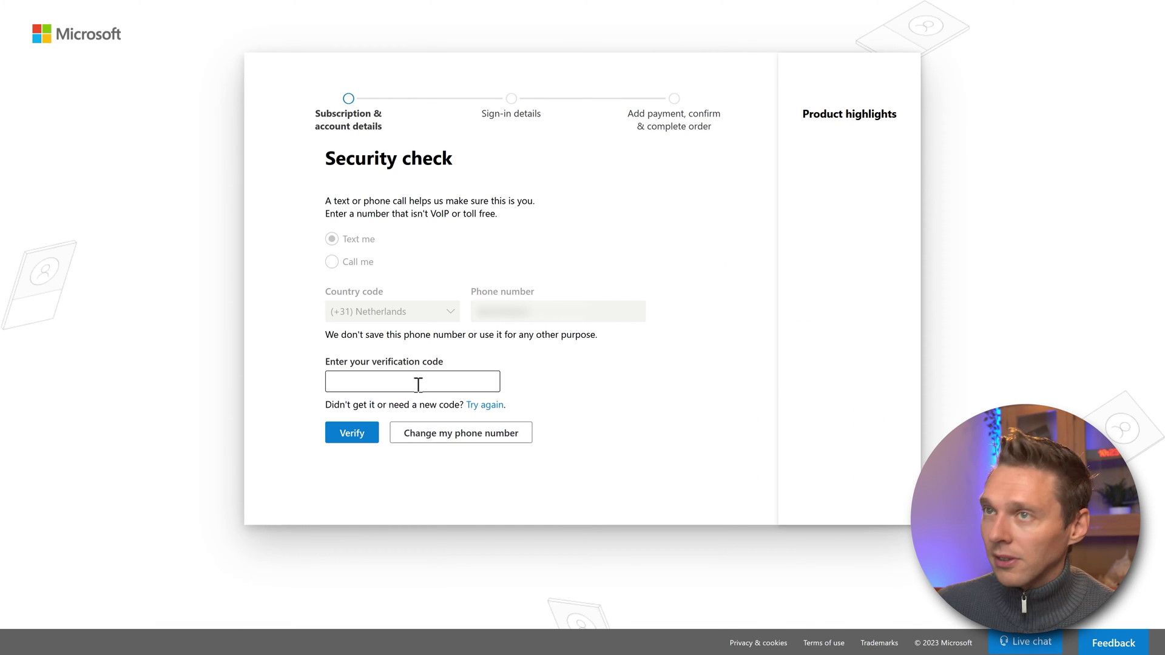
left_click(418, 384)
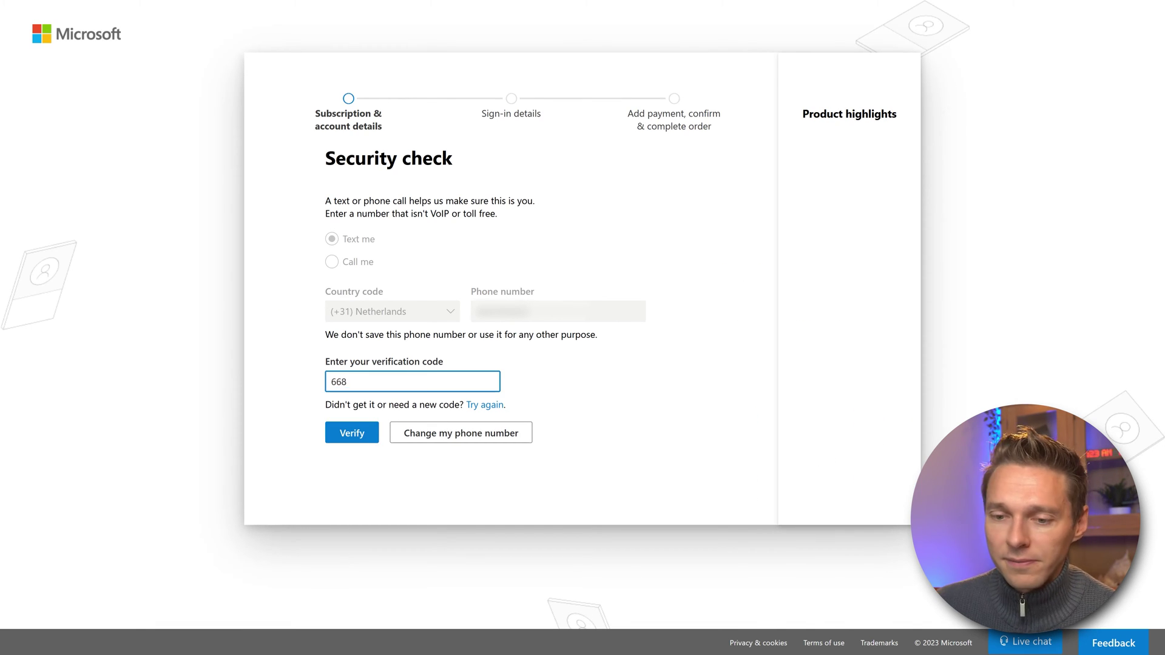
left_click(356, 433)
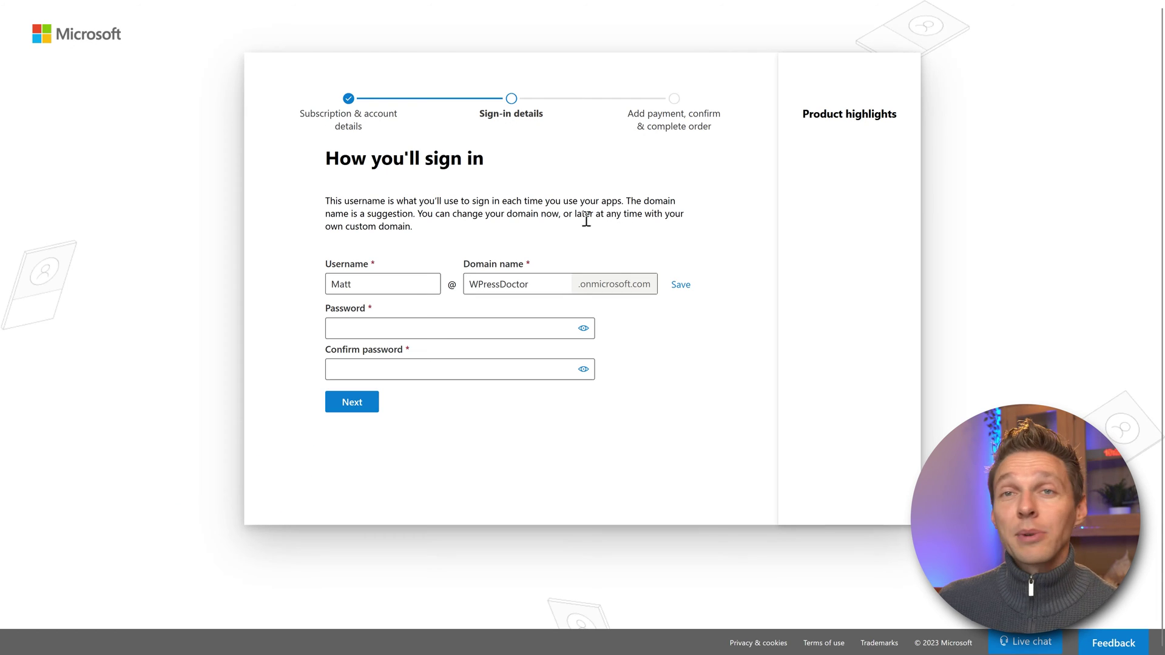
Step: Change the domain name to 'wpressdoc', edit the username, save, and continue to payment
double_click(516, 284)
type("wpressdoc")
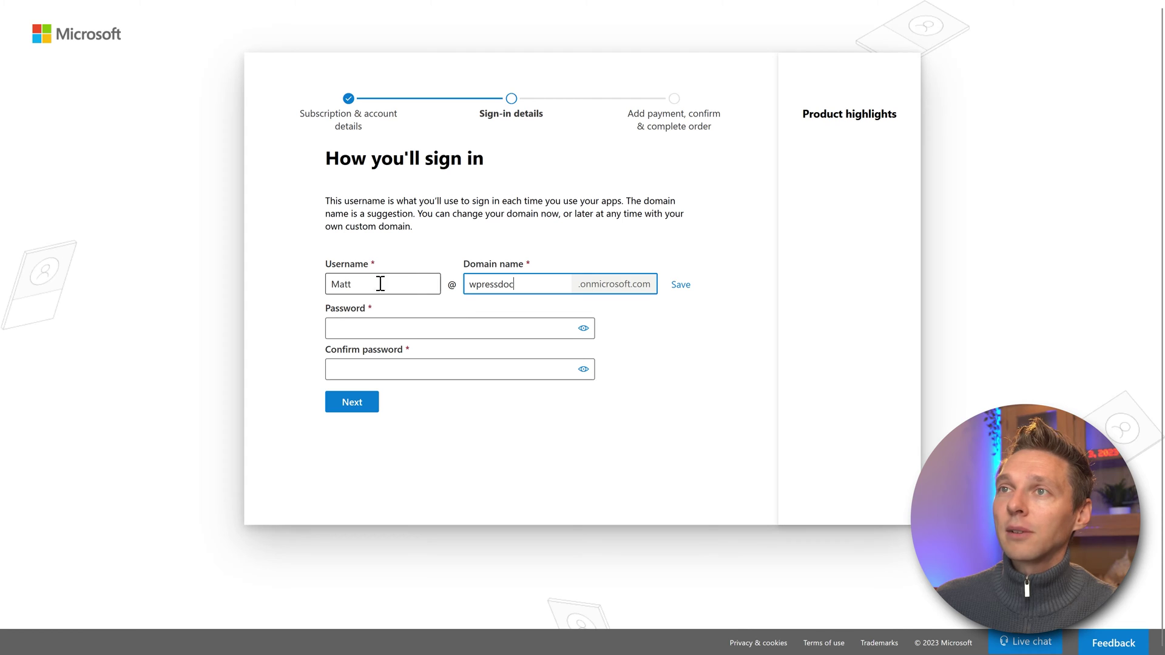
left_click_drag(381, 284, 307, 299)
type("the")
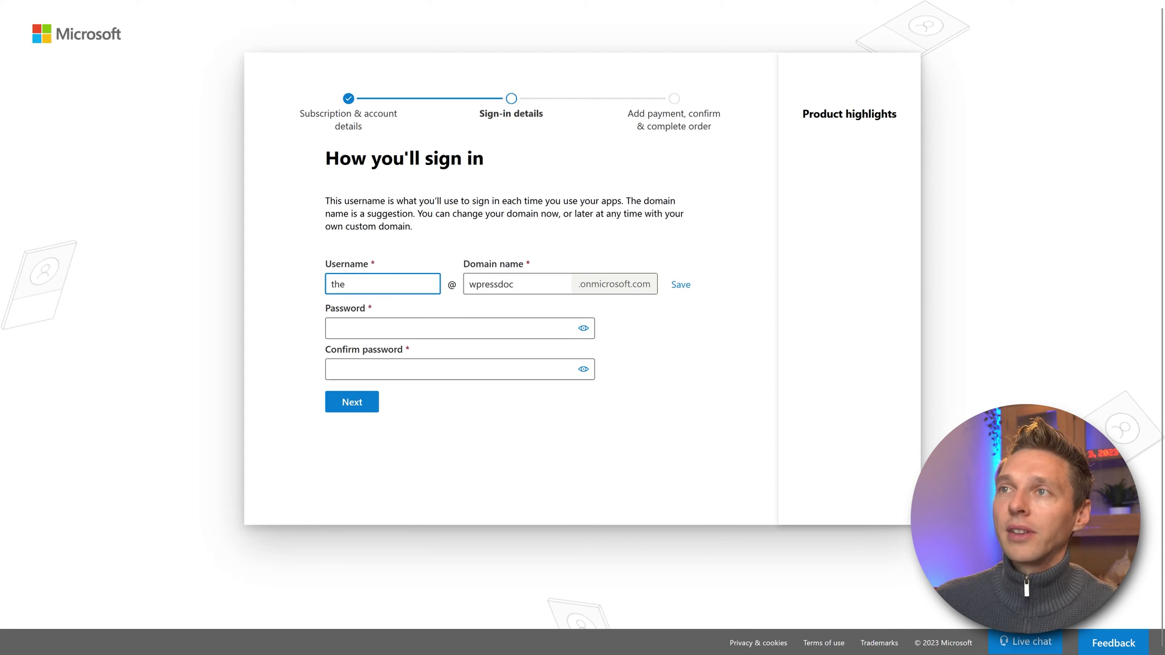
left_click(681, 284)
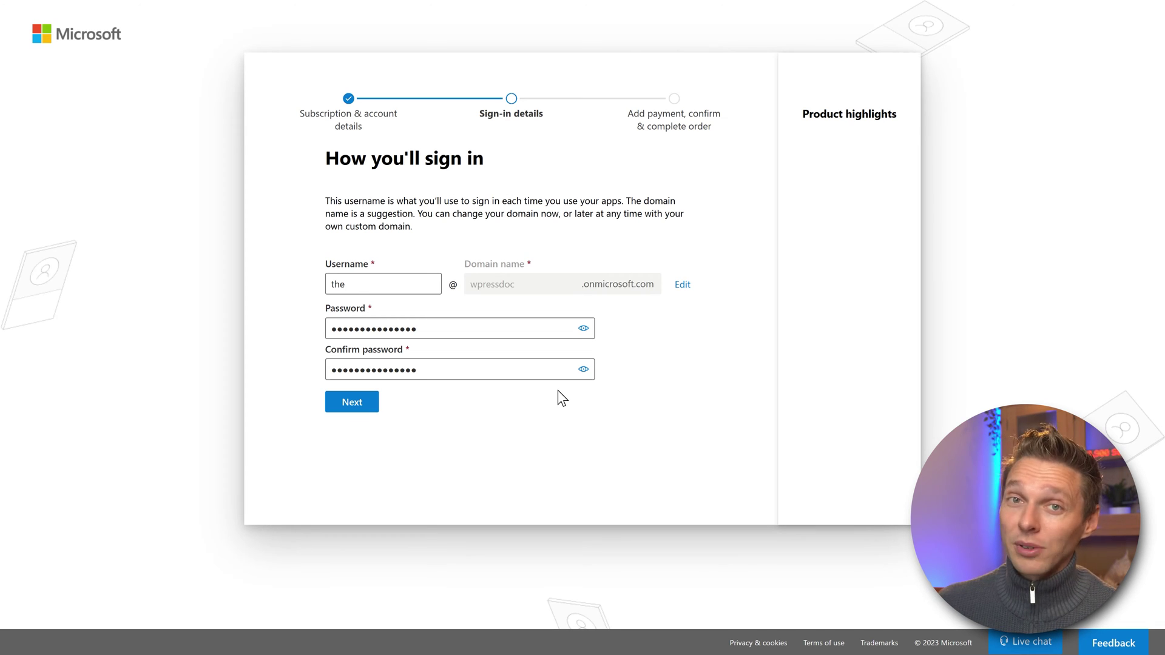
left_click(350, 410)
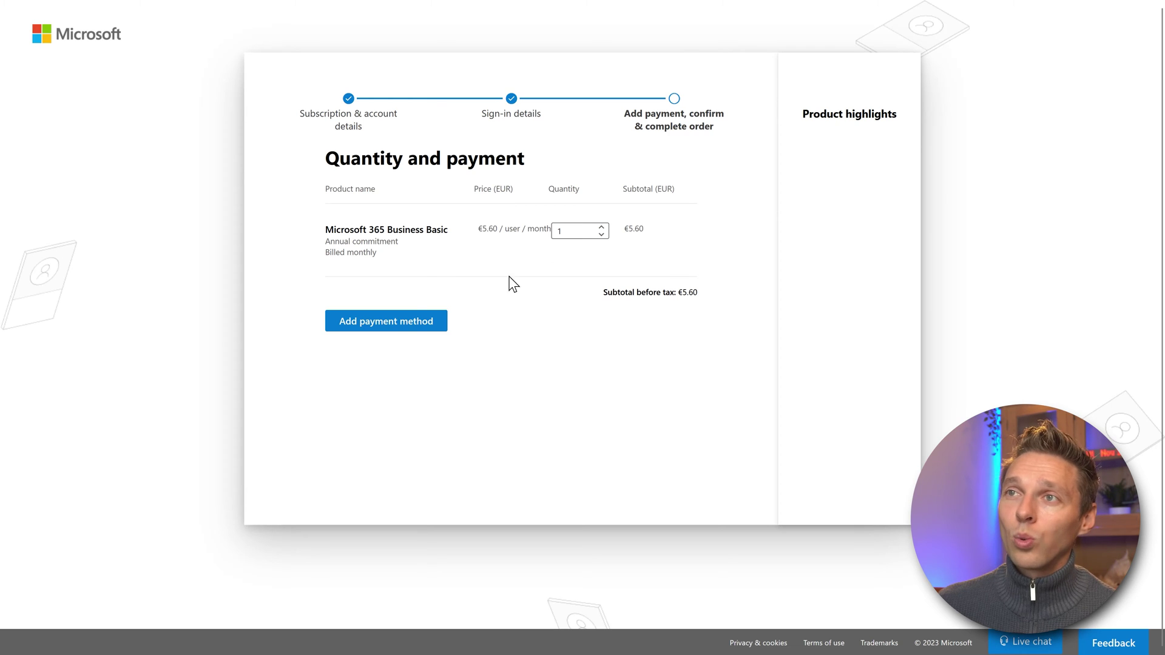
Step: Add and save a card payment method with its billing address details
left_click(402, 327)
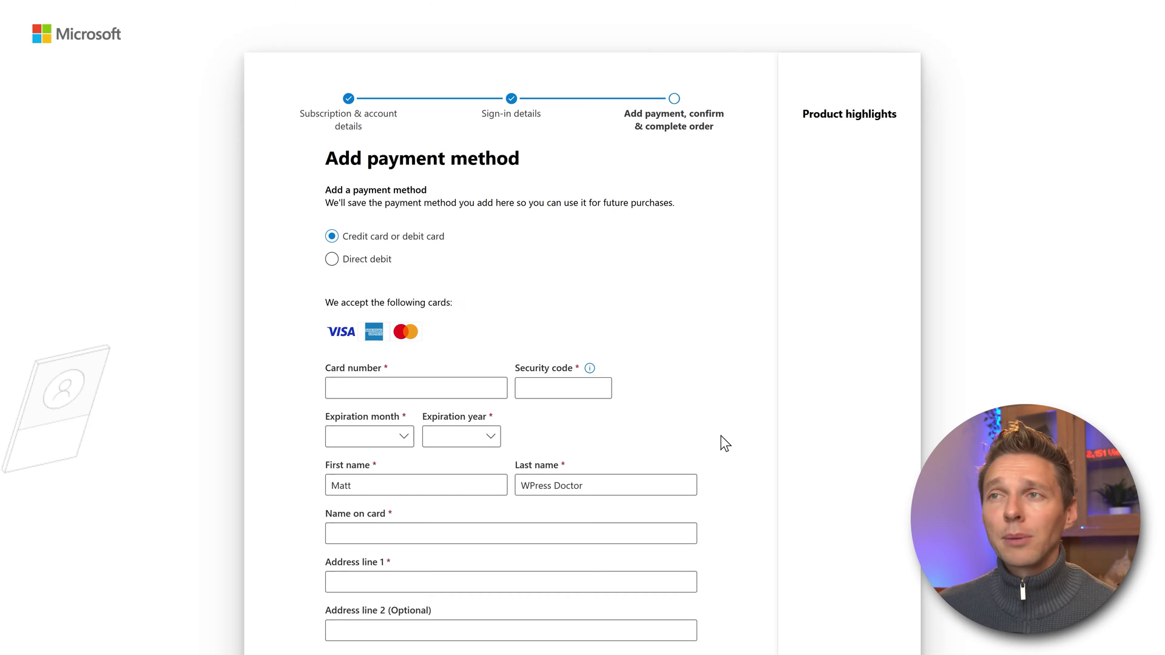
middle_click(741, 335)
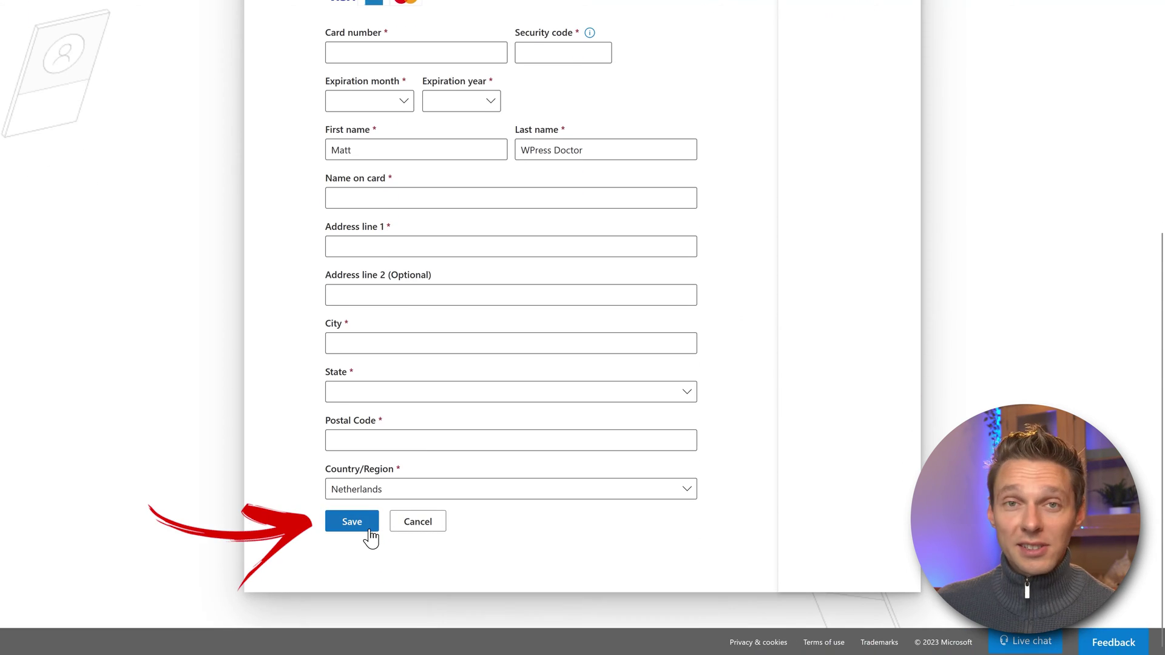
left_click(370, 537)
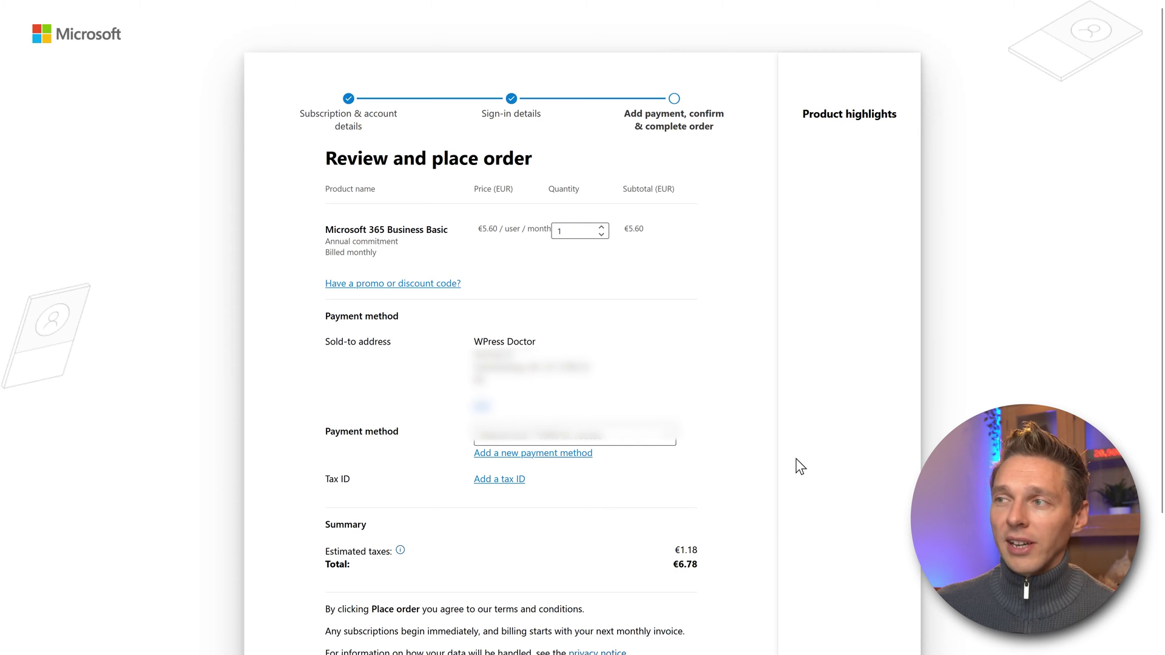
Step: Place the €6.78 Business Basic order and choose Start using on the confirmation page
scroll(849, 395, "down", 3)
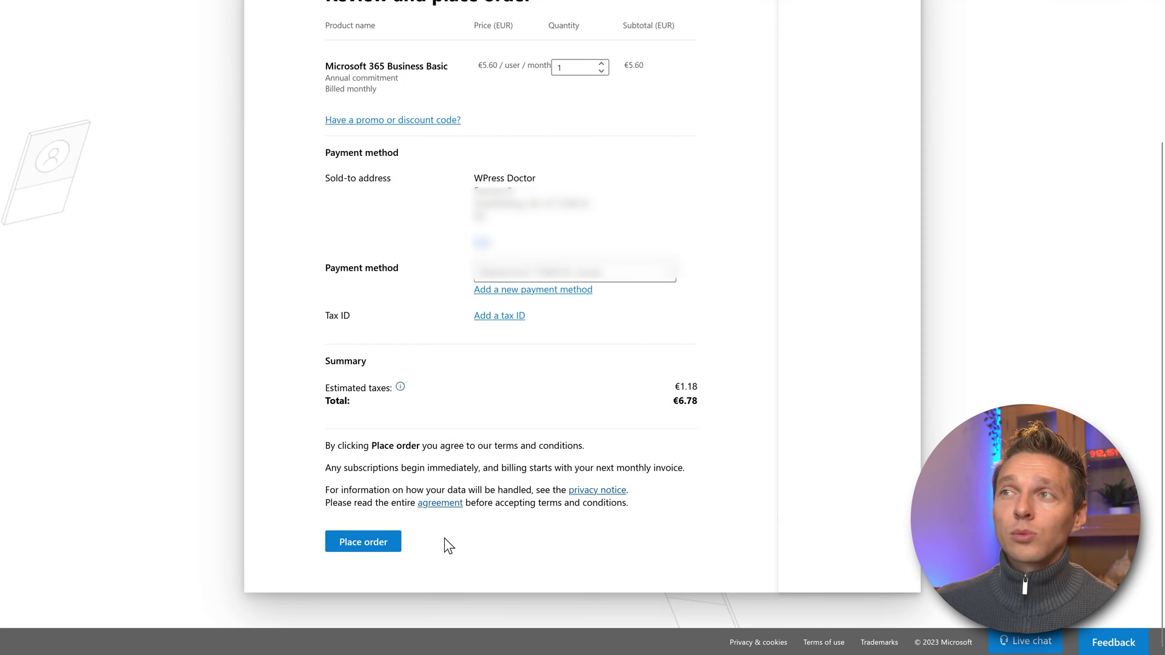
left_click(363, 546)
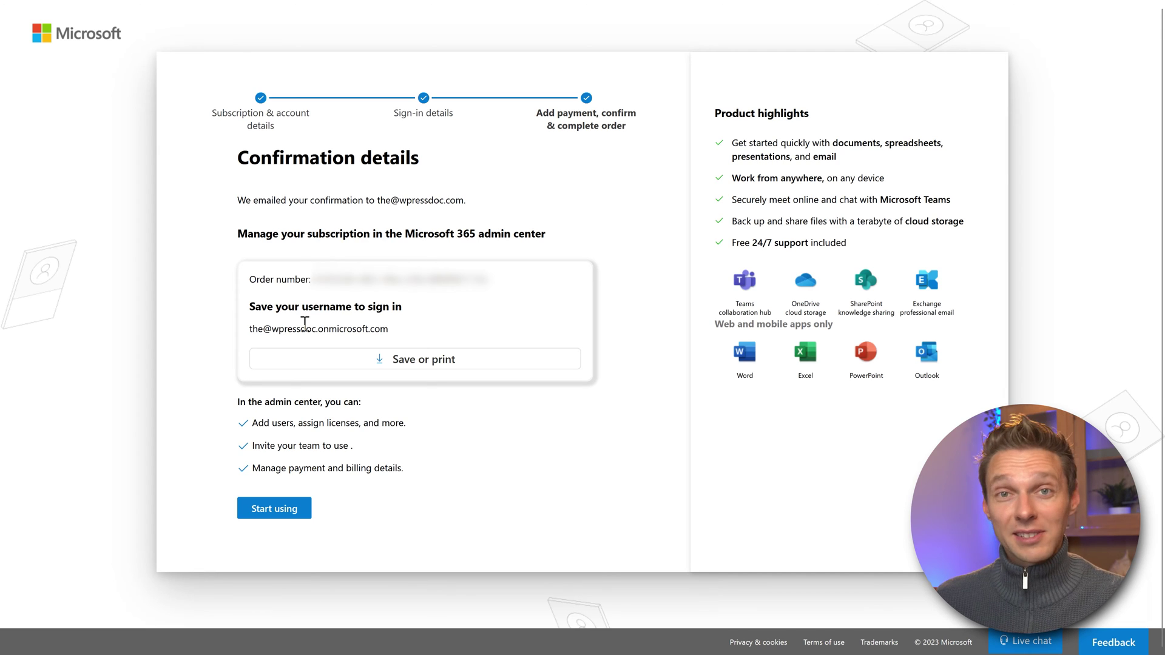
left_click(262, 513)
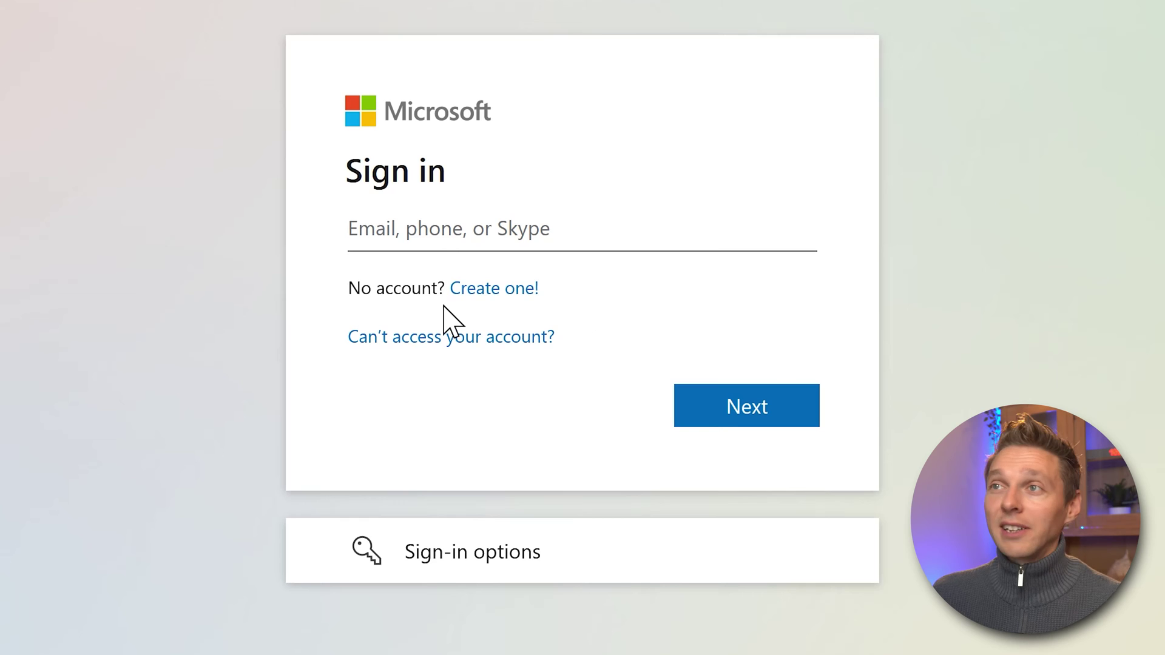
Step: Sign in with the new onmicrosoft.com username and password, choosing Yes to stay signed in
left_click(445, 229)
key("ctrl+v")
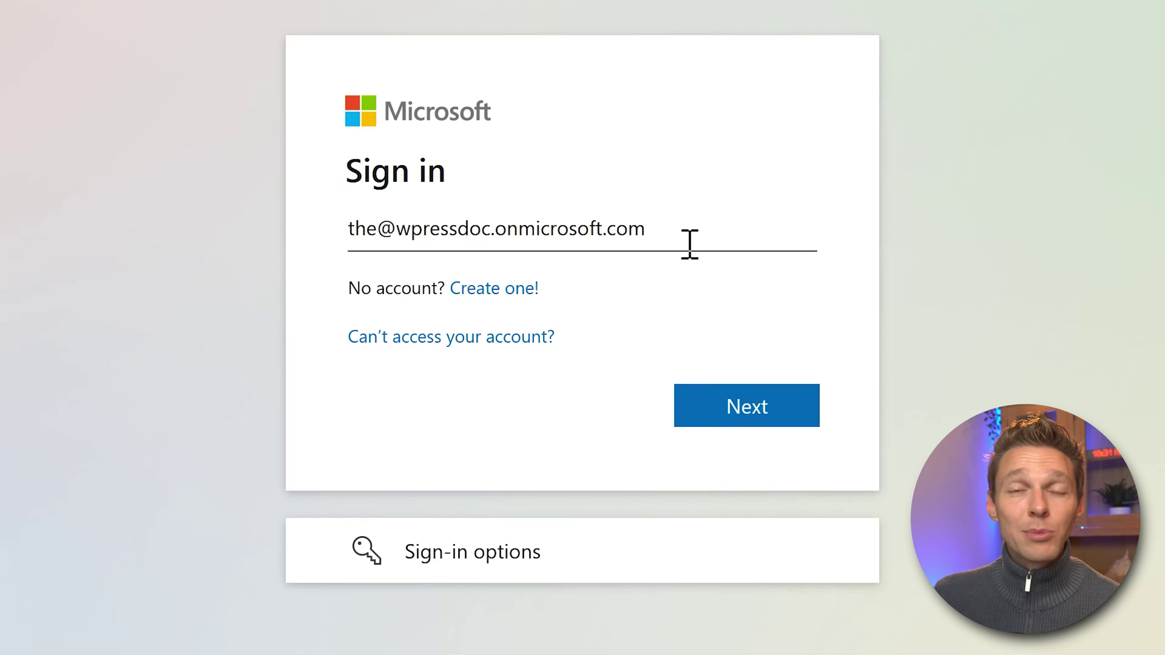
left_click(764, 409)
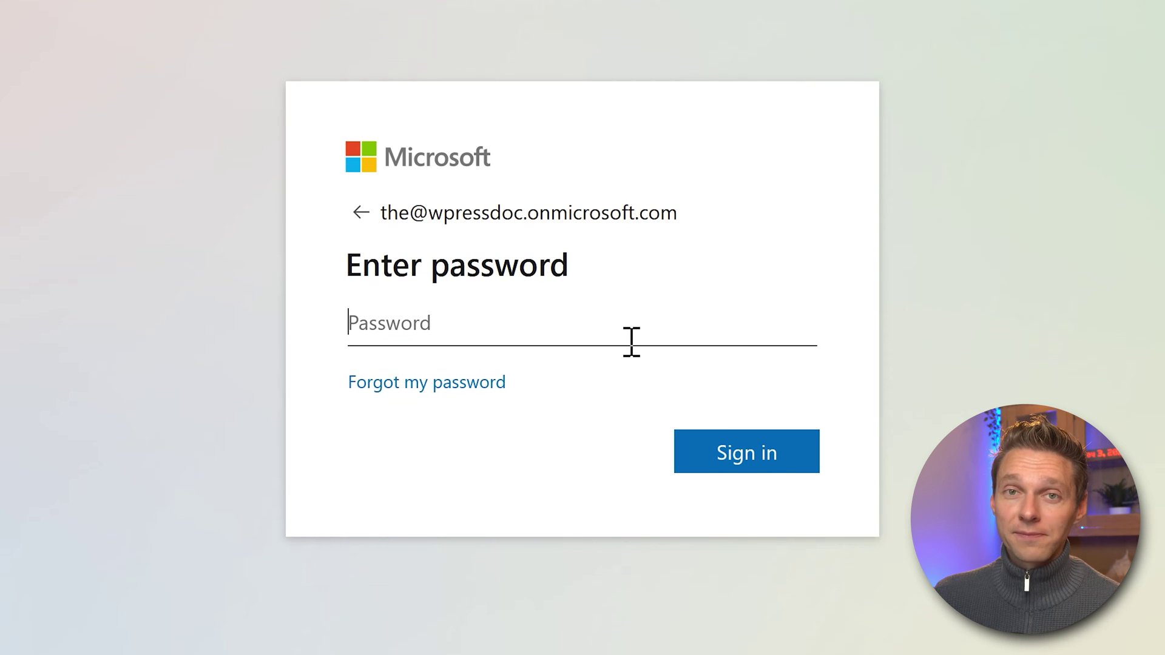
key("ctrl+v")
left_click(762, 458)
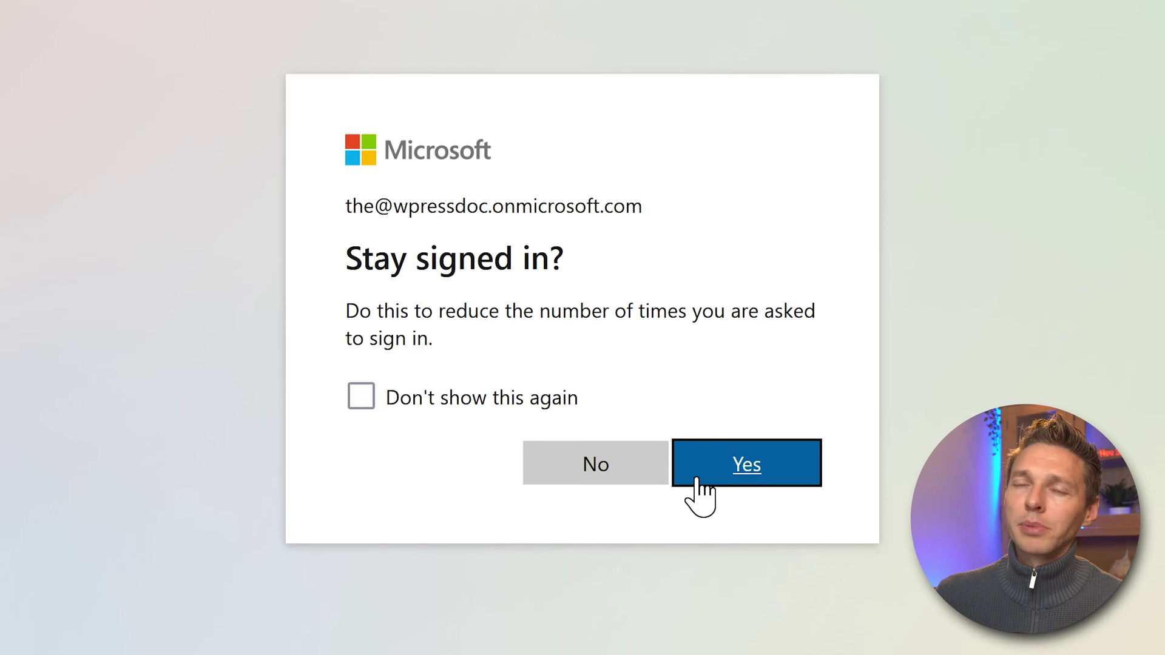
left_click(813, 463)
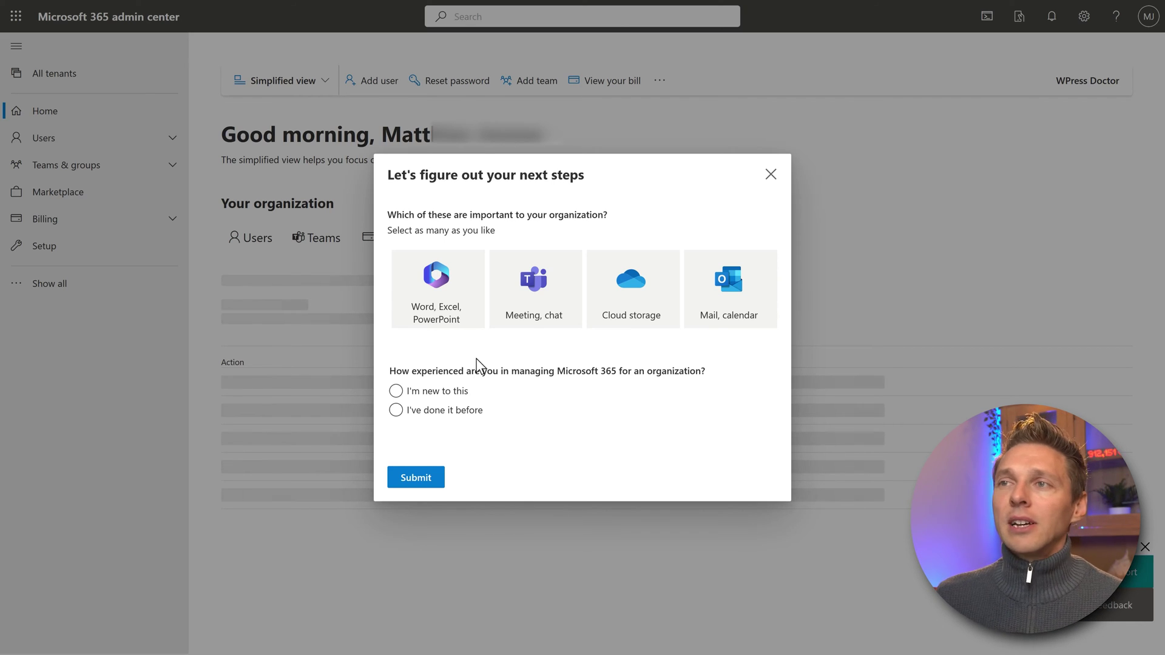
Step: Answer the next-steps survey with 'I've done it before' and submit it
left_click(449, 382)
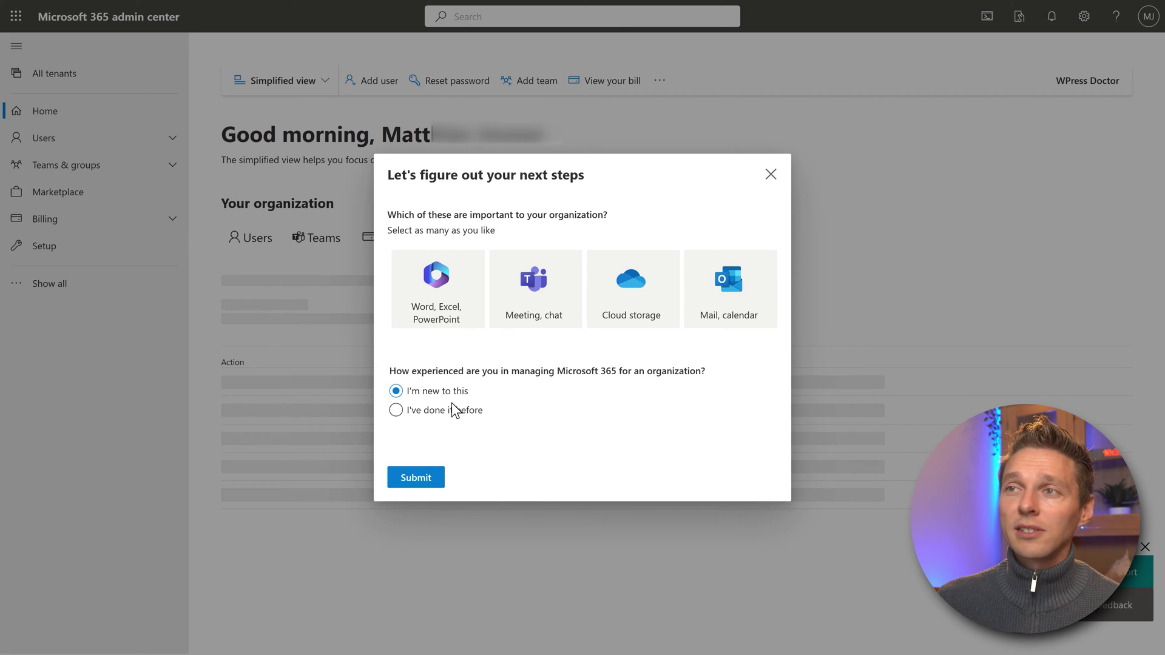
left_click(397, 413)
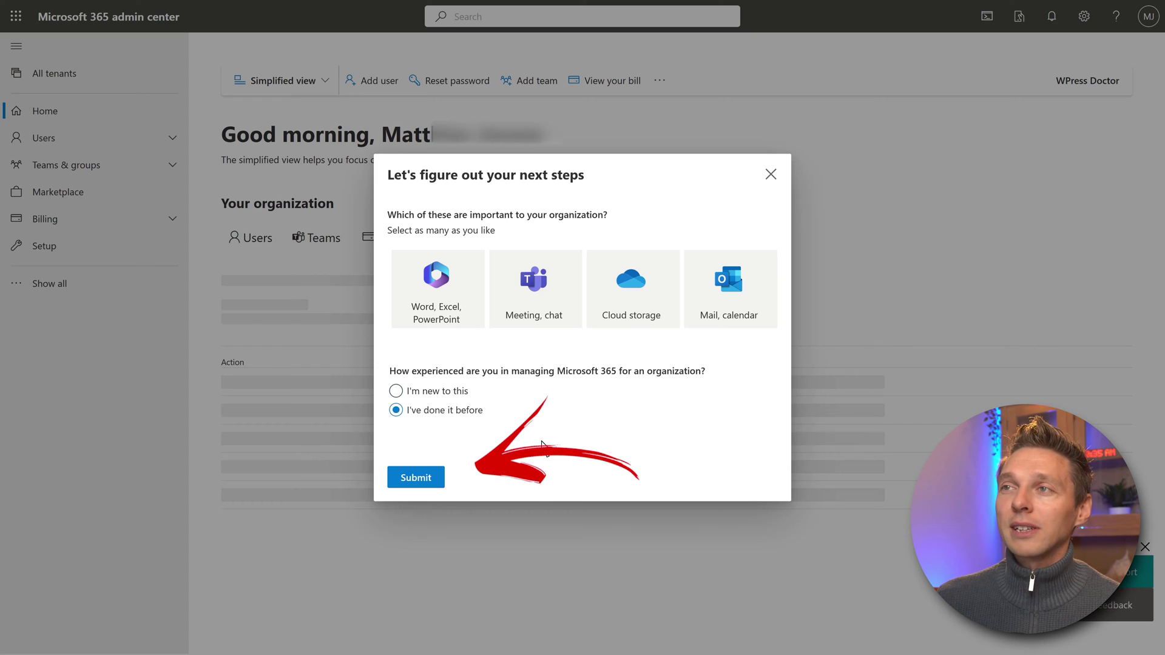
left_click(417, 478)
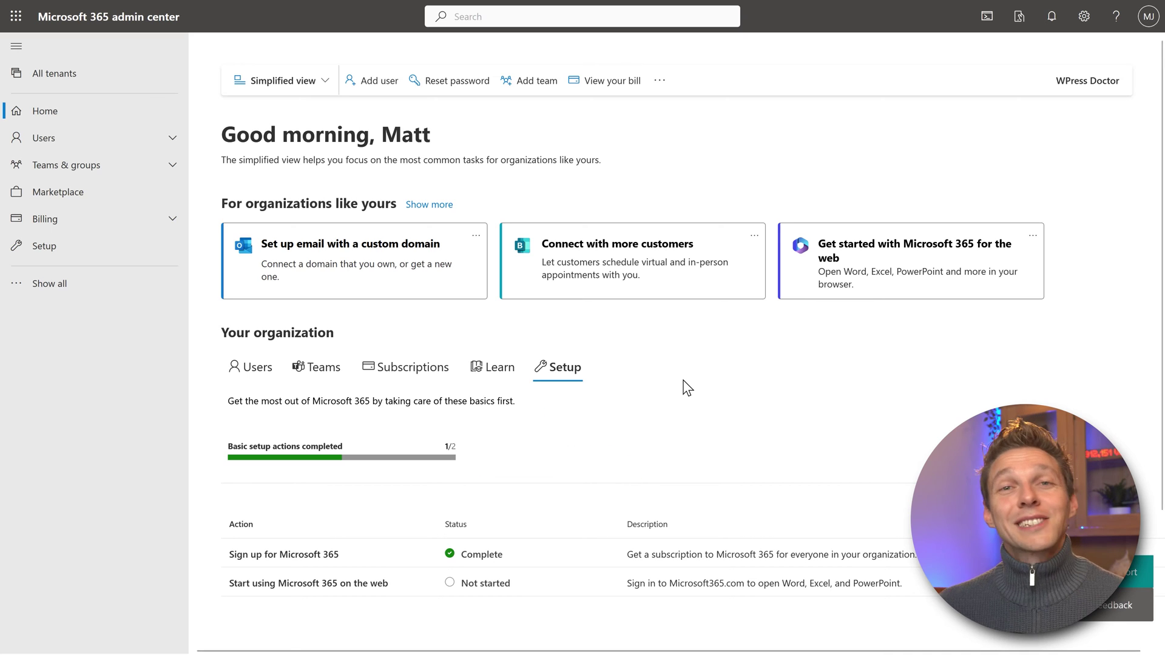
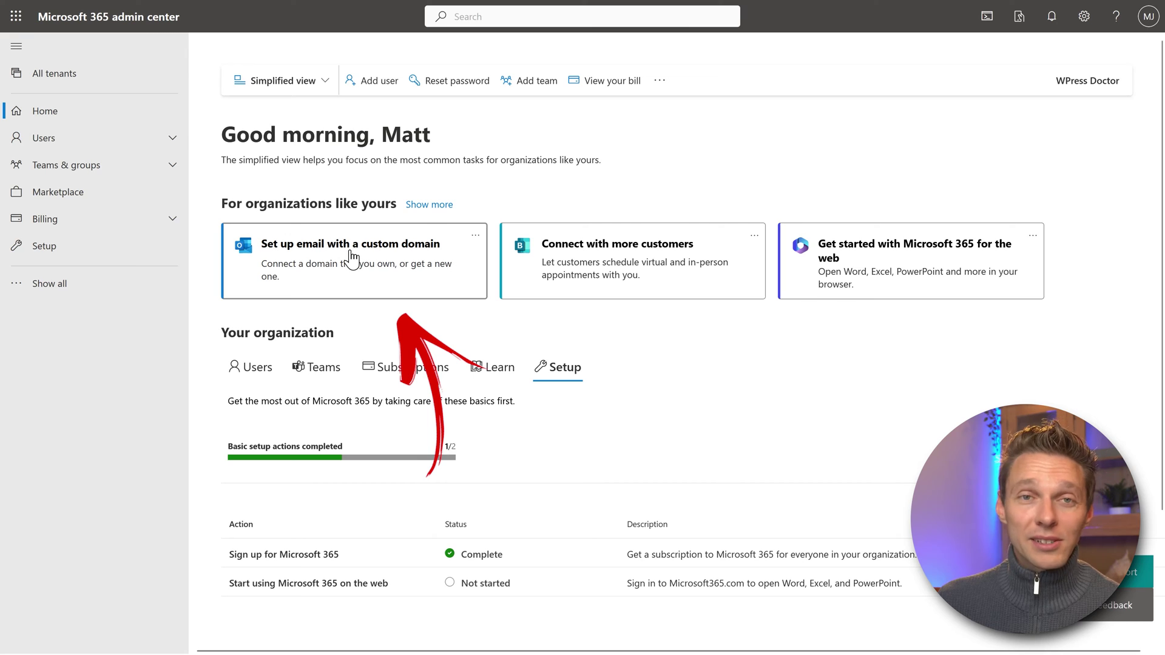
Step: Start custom-domain email setup for wpressdoc.com as a domain you already own
left_click(352, 258)
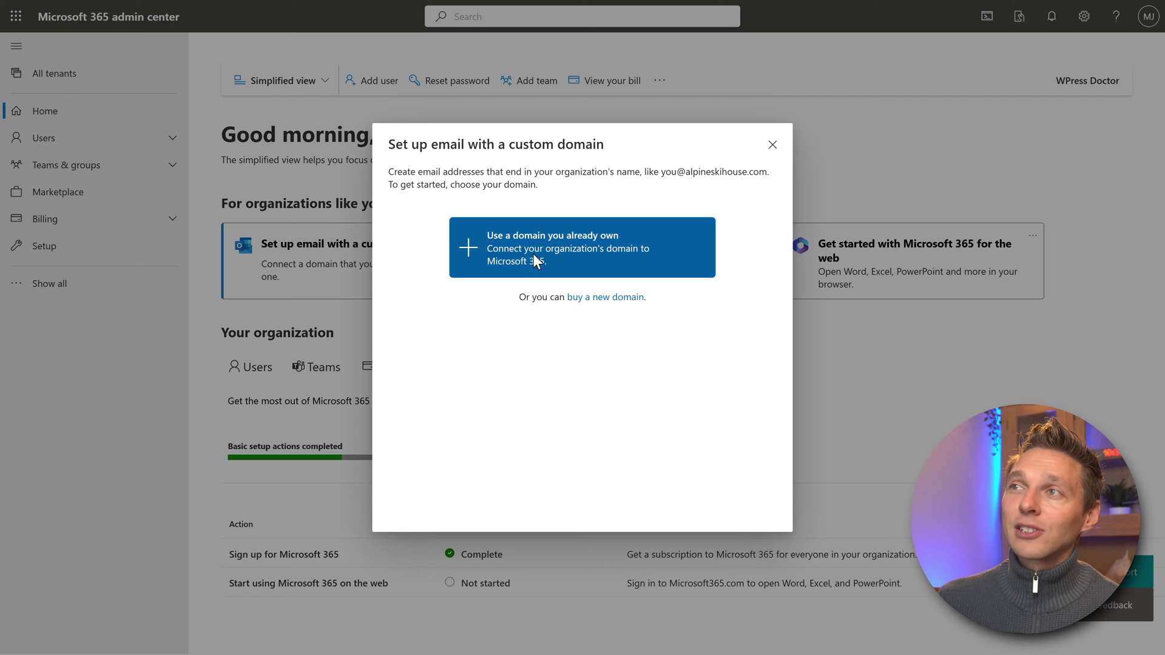
left_click(532, 258)
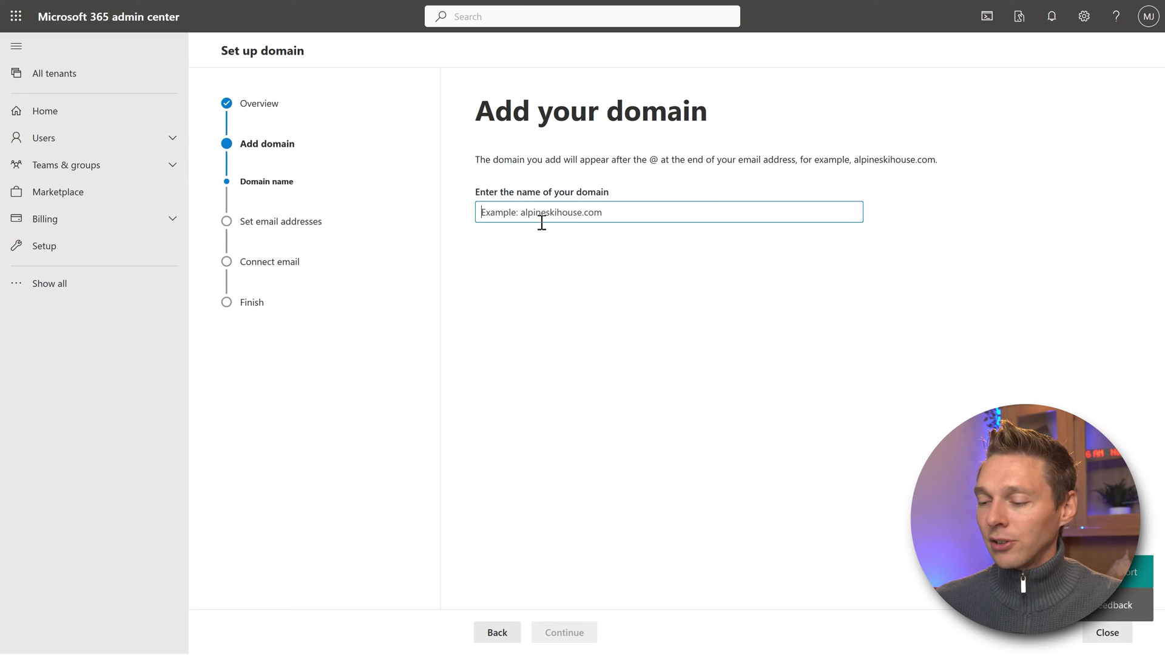
type("wpressdoc.com")
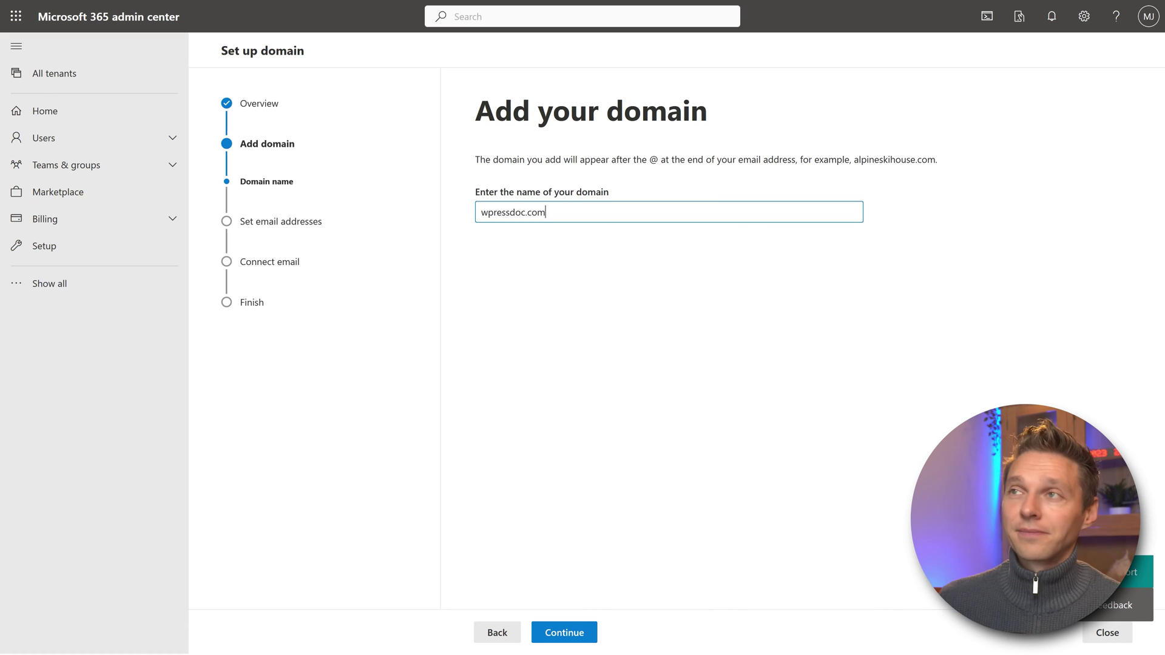
left_click(564, 635)
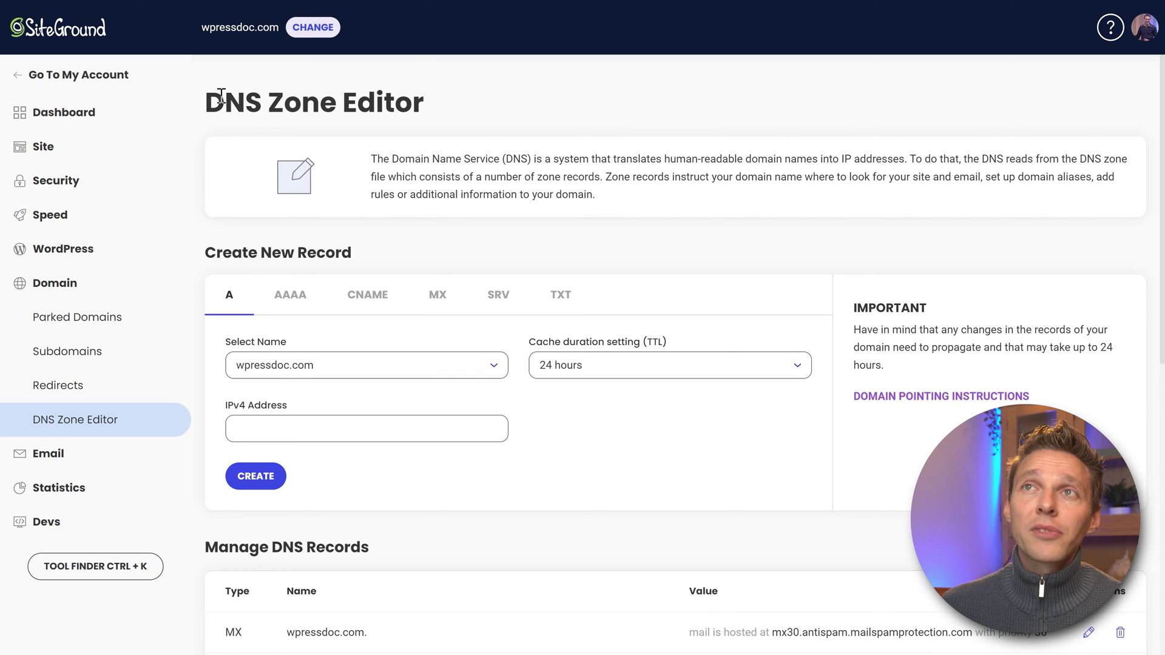
Step: Copy the TXT verification value MS=ms87141116 from Microsoft 365's verify page
left_click_drag(210, 100, 290, 101)
left_click(297, 108)
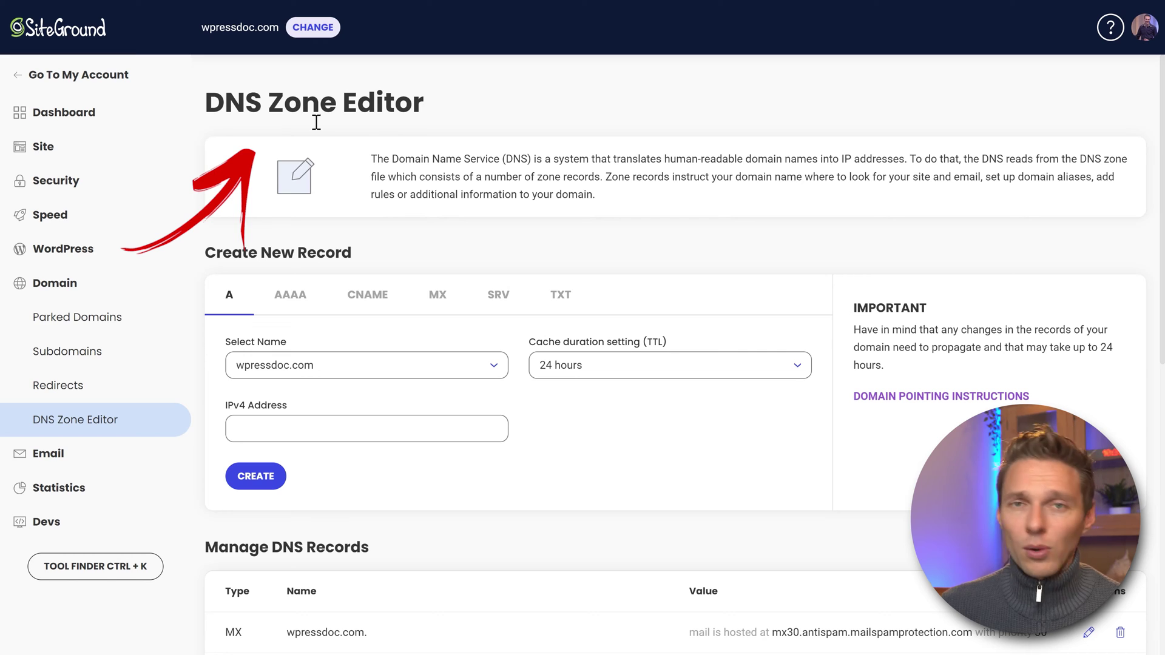
middle_click(506, 197)
scroll(506, 198, "down", 1)
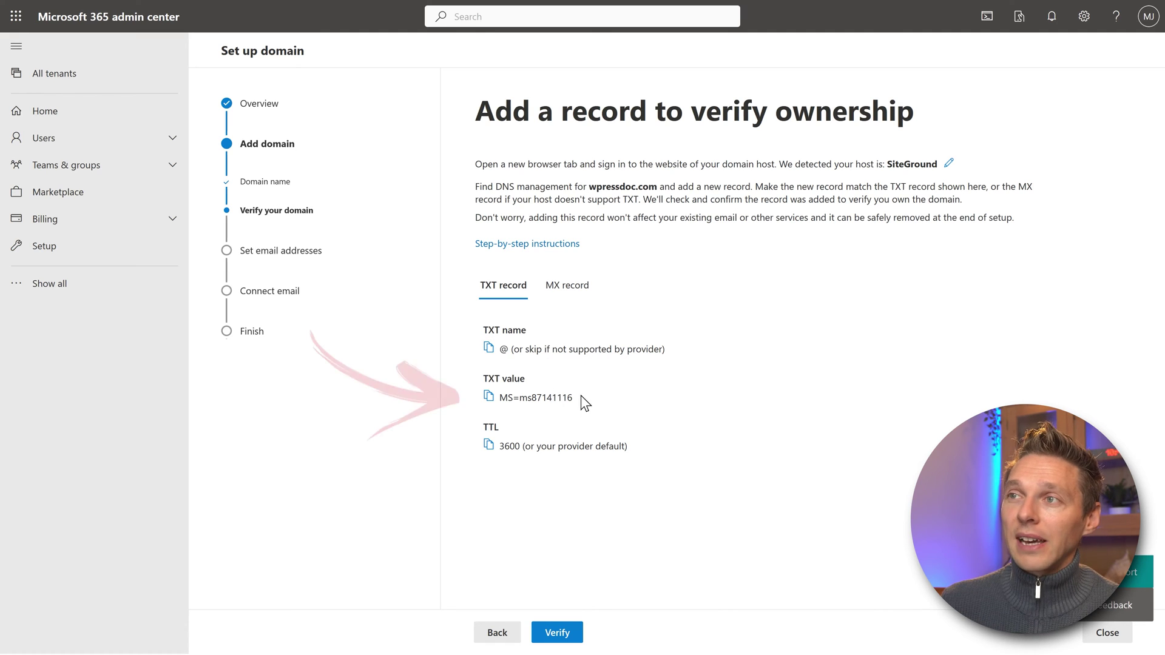
left_click_drag(574, 398, 499, 398)
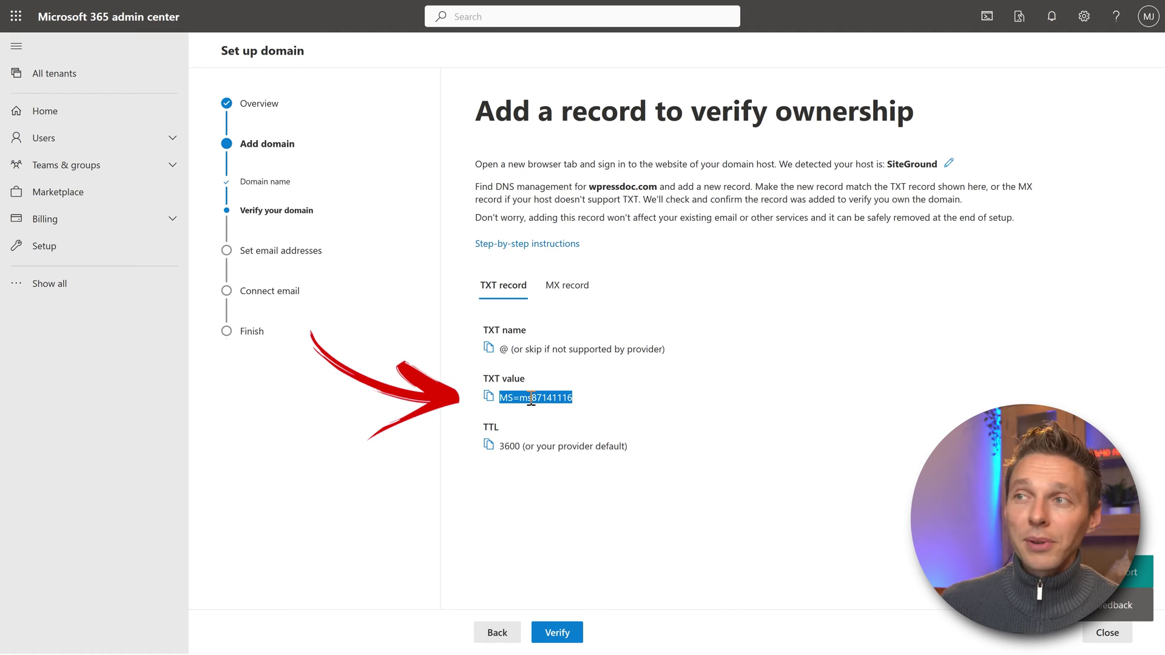
right_click(532, 398)
left_click(547, 412)
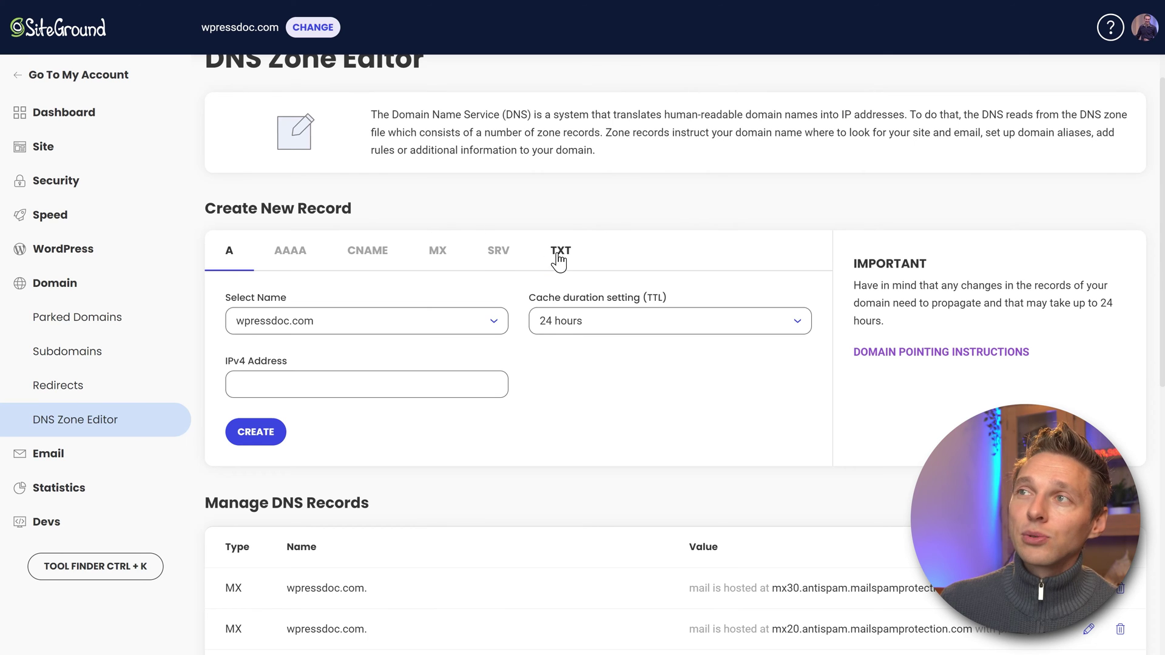
Step: Create a TXT record in SiteGround's DNS Zone Editor with the pasted value MS=ms87141116
left_click(559, 258)
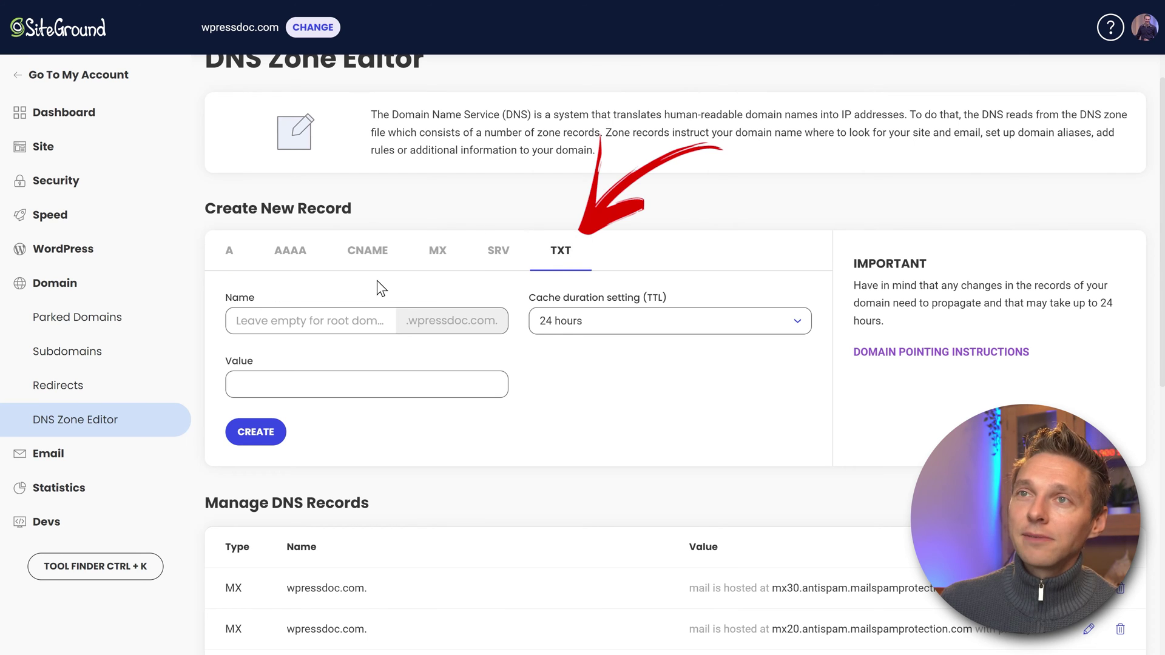
left_click(296, 379)
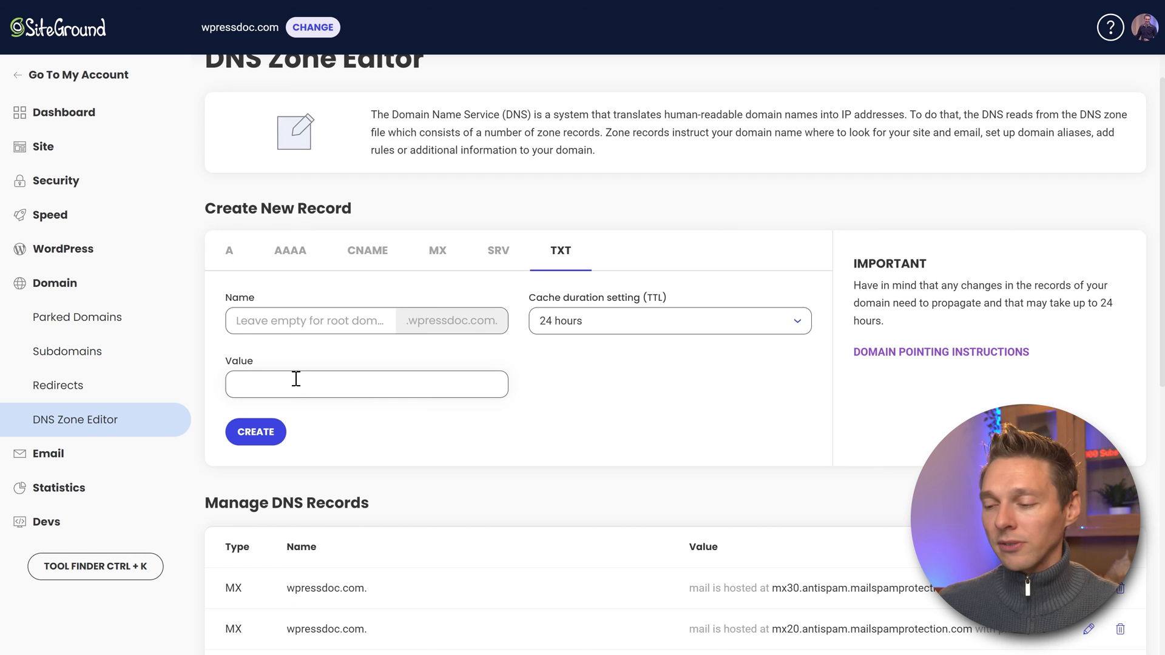
key("ctrl+v")
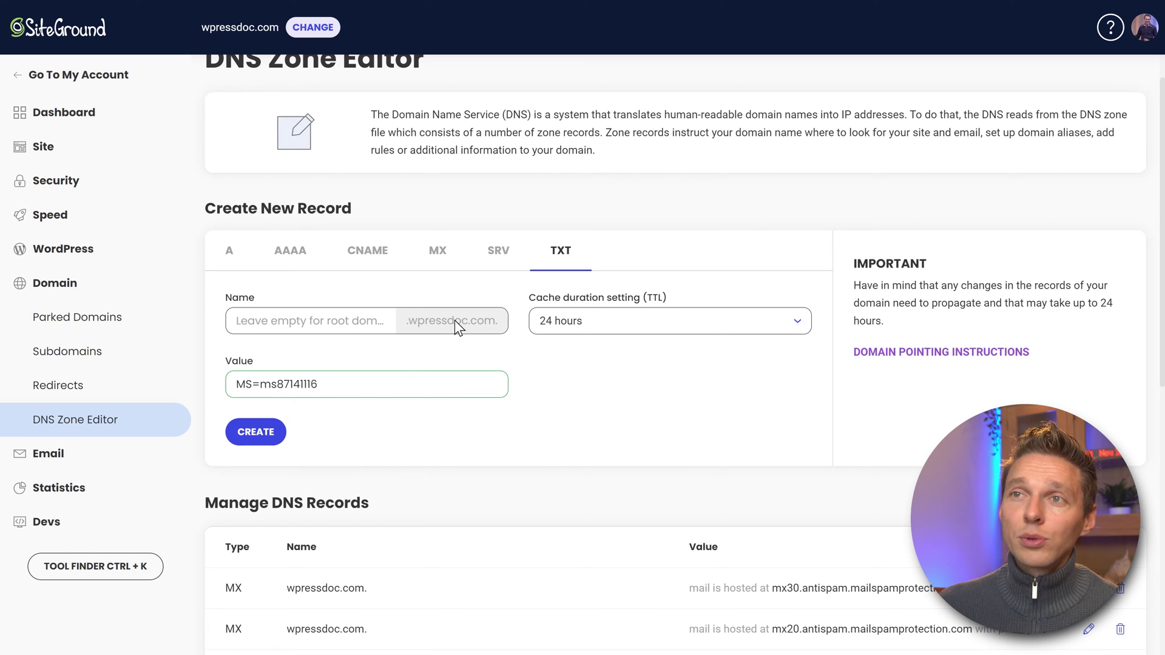
left_click(255, 432)
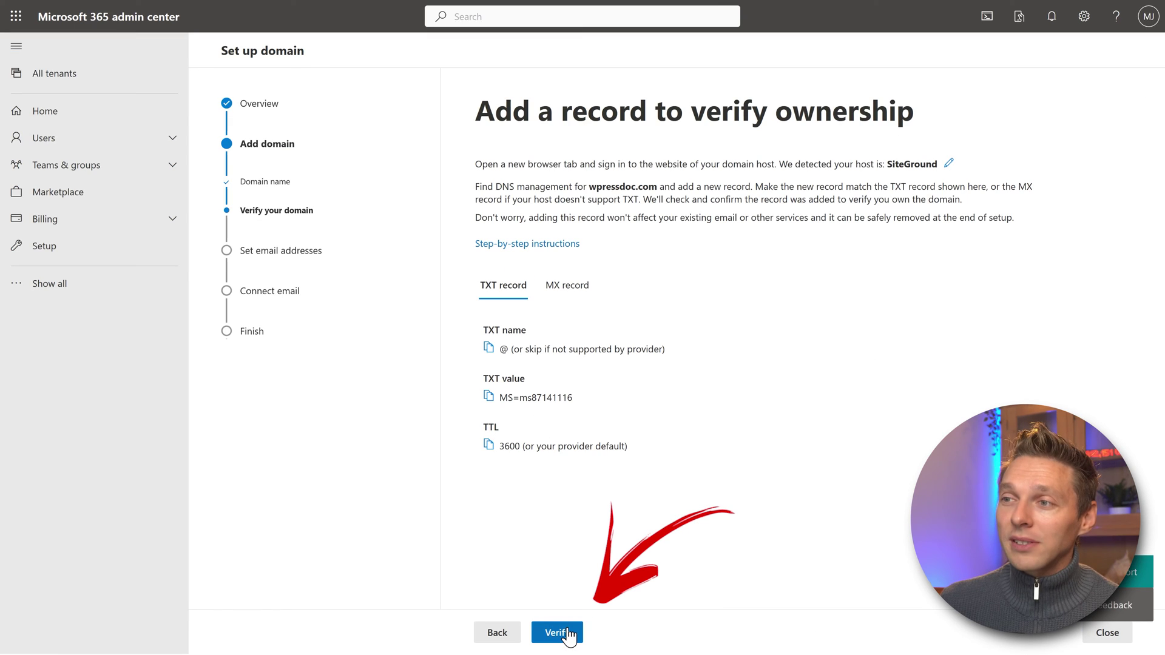
Step: Verify wpressdoc.com, replace the admin address name with a new one, then update and sign out
left_click(557, 630)
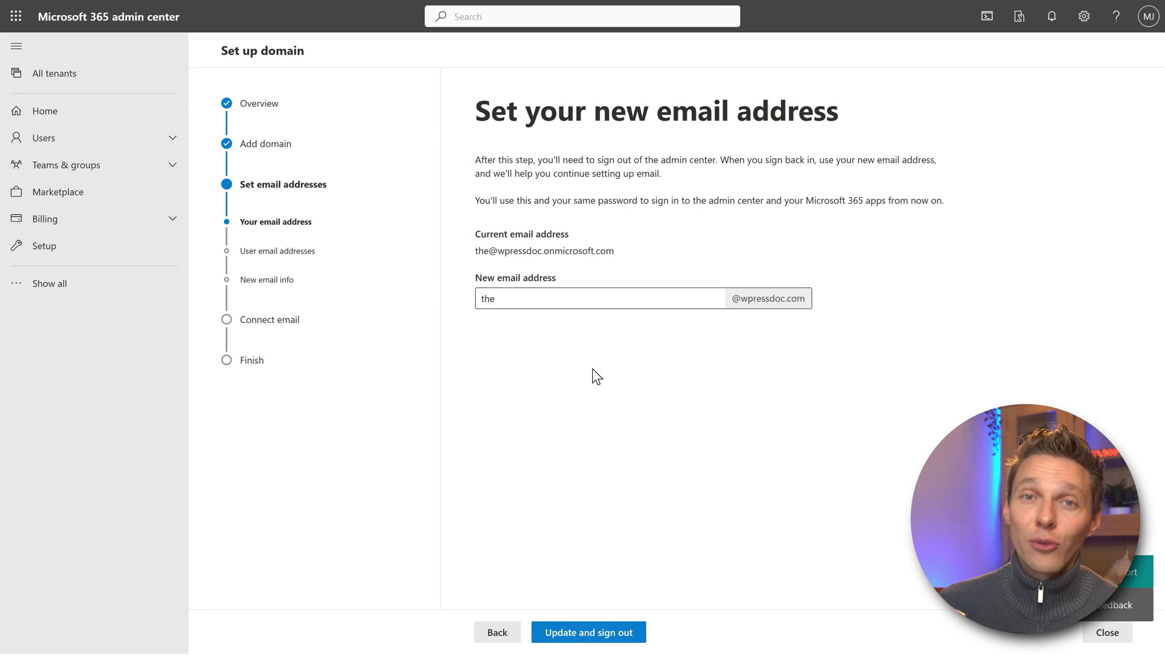
left_click(508, 299)
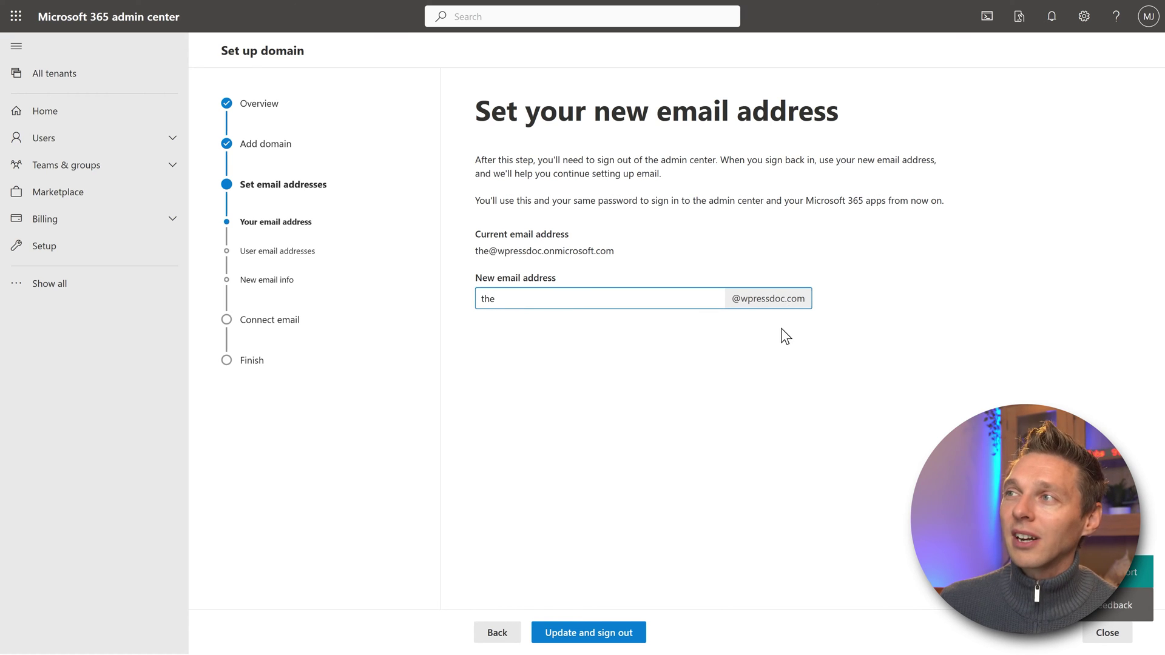
left_click(782, 333)
left_click(494, 303)
key("BackSpace")
key("BackSpace")
key("BackSpace")
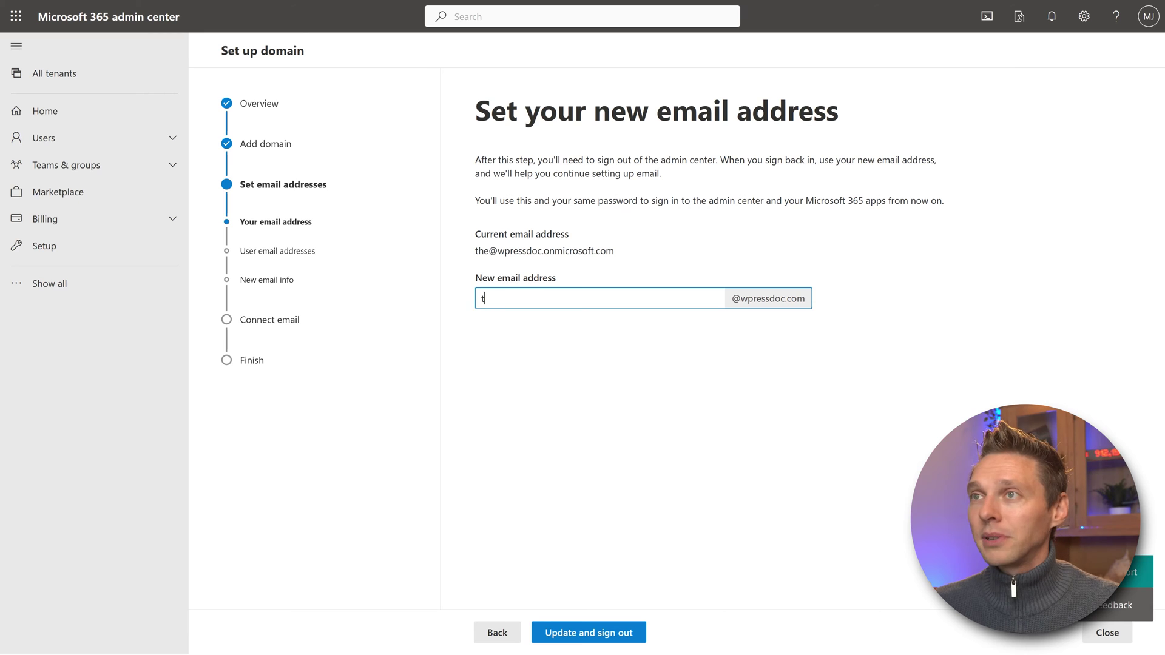
type("matt")
left_click(599, 333)
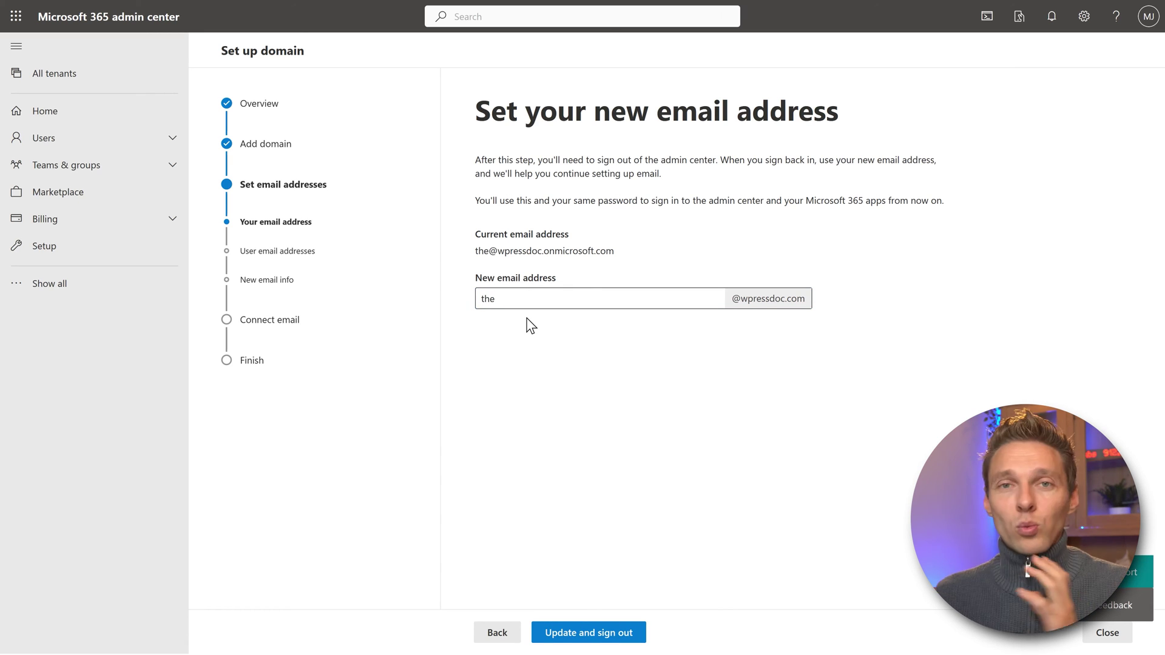
left_click(612, 634)
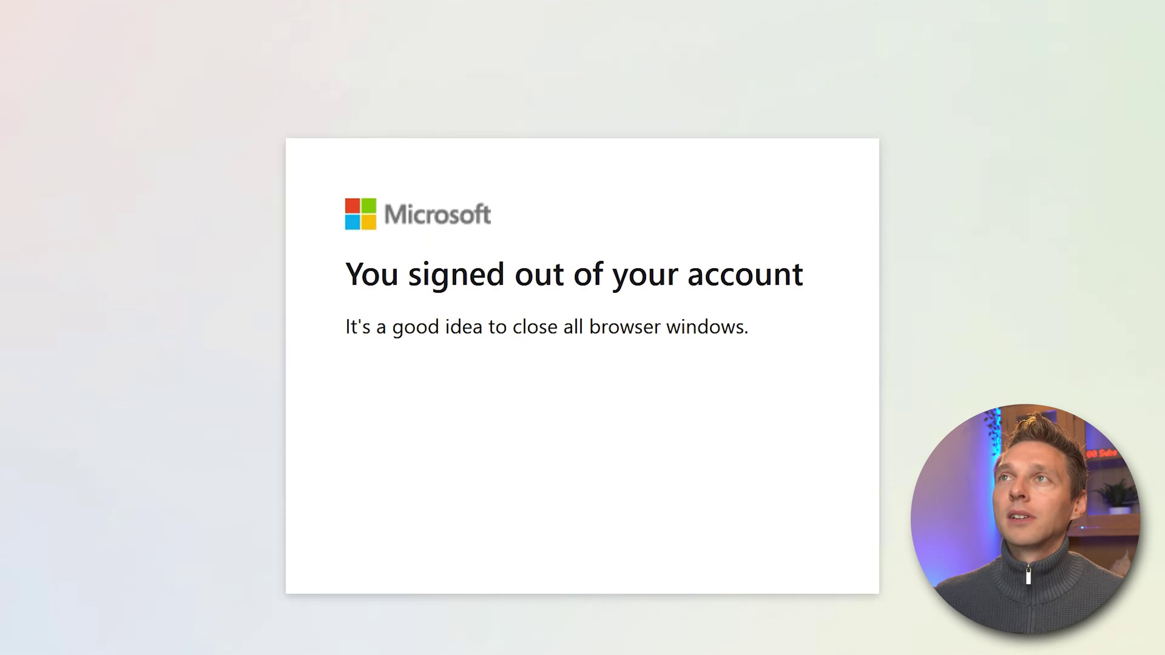
Step: Search the web for 'microsoft 365' and go to the Microsoft 365 sign-in
type("microsoft")
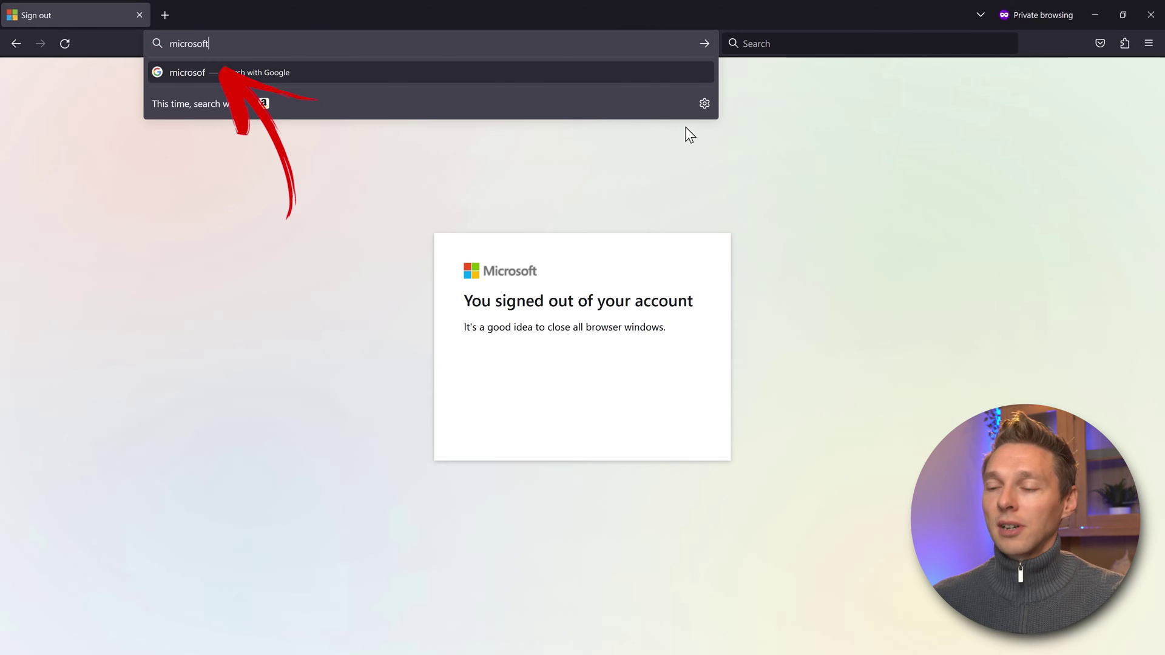
type(" 365")
key("Return")
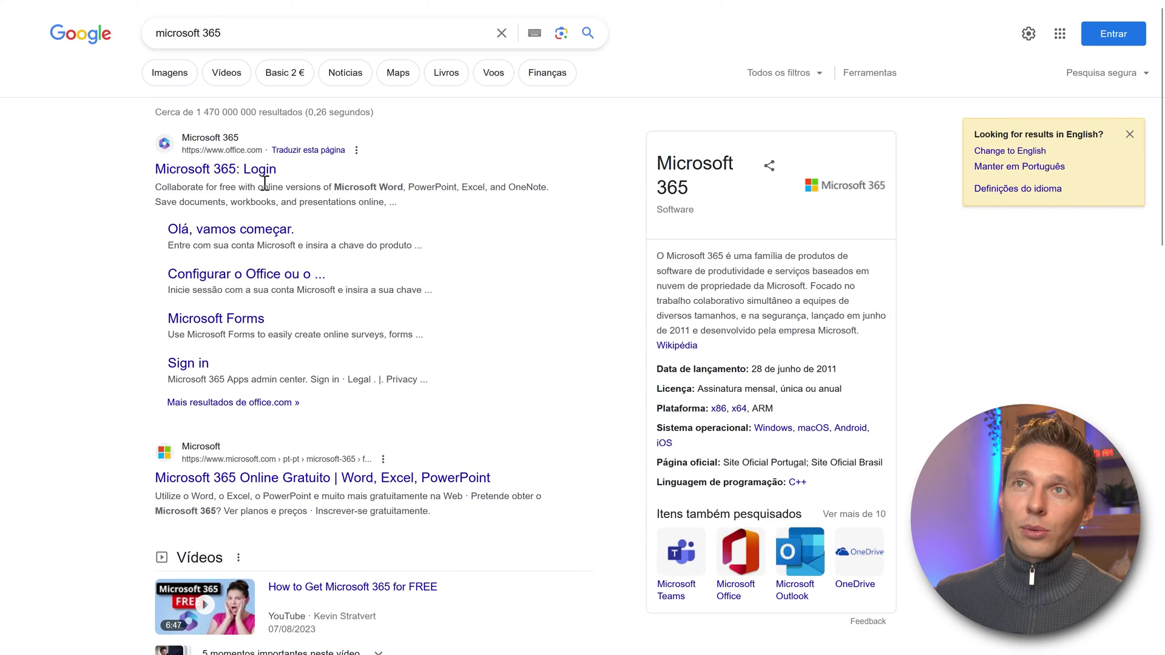
left_click(227, 172)
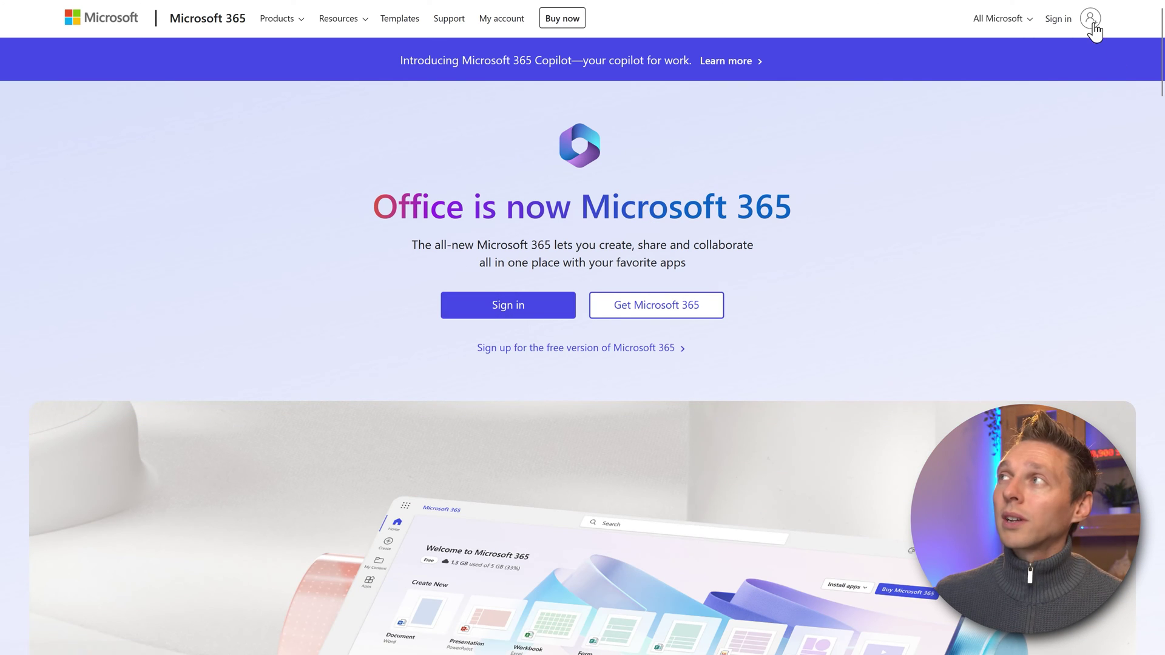
left_click(1059, 19)
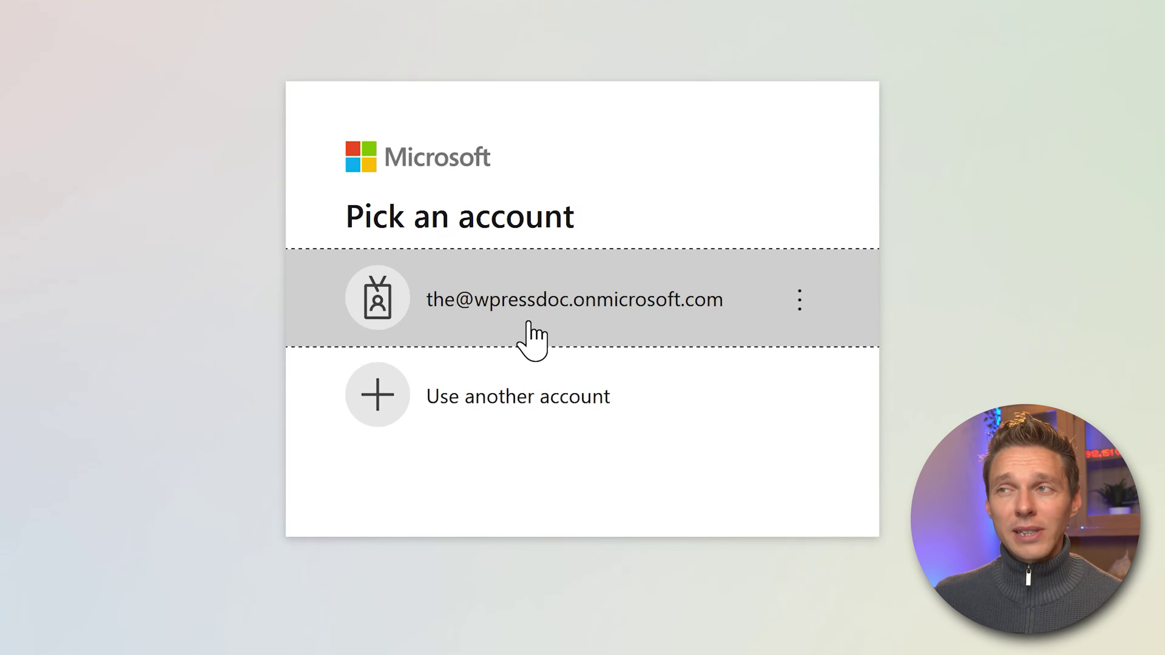
Step: Sign in using another account with the new wpressdoc.com email address
left_click(501, 398)
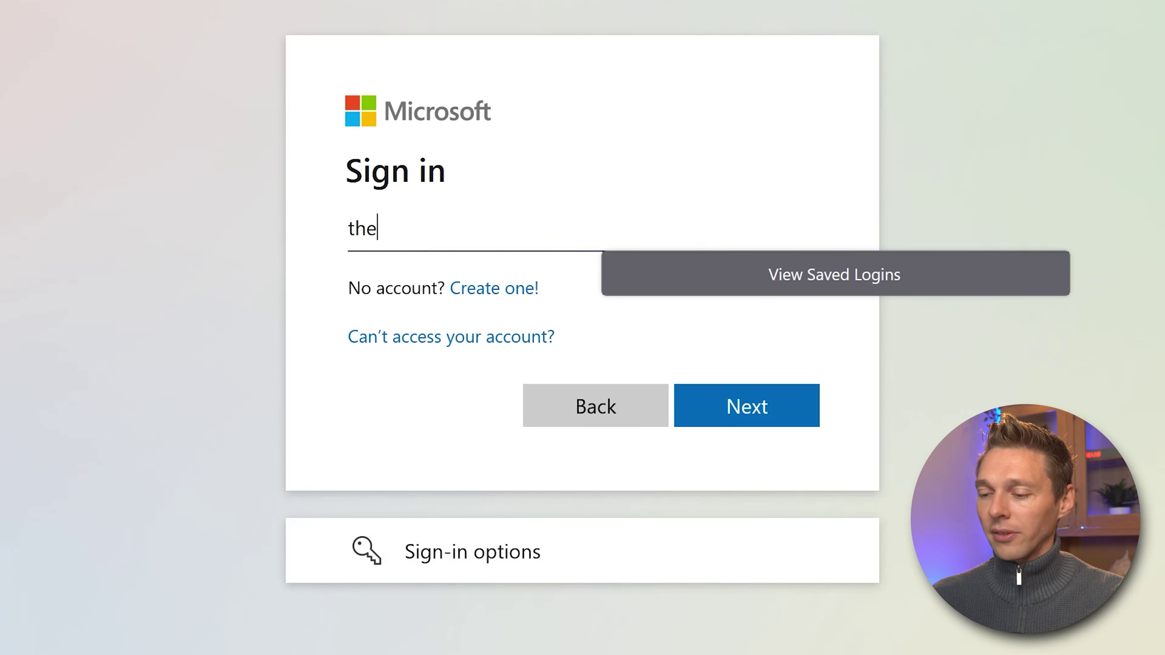
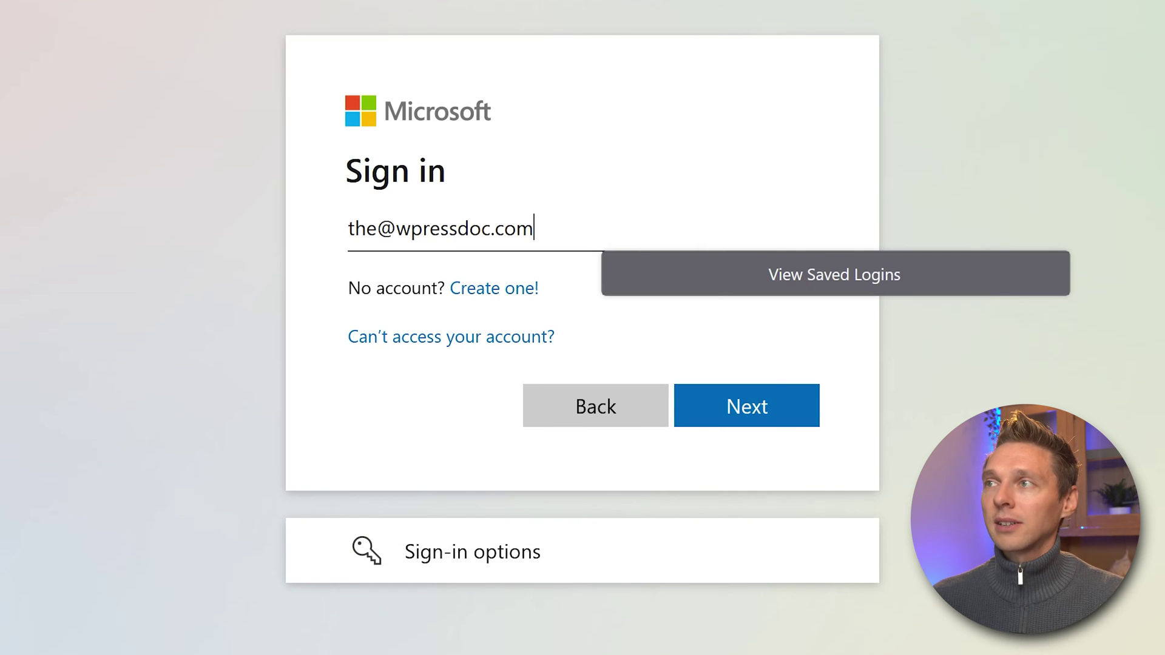
left_click(748, 424)
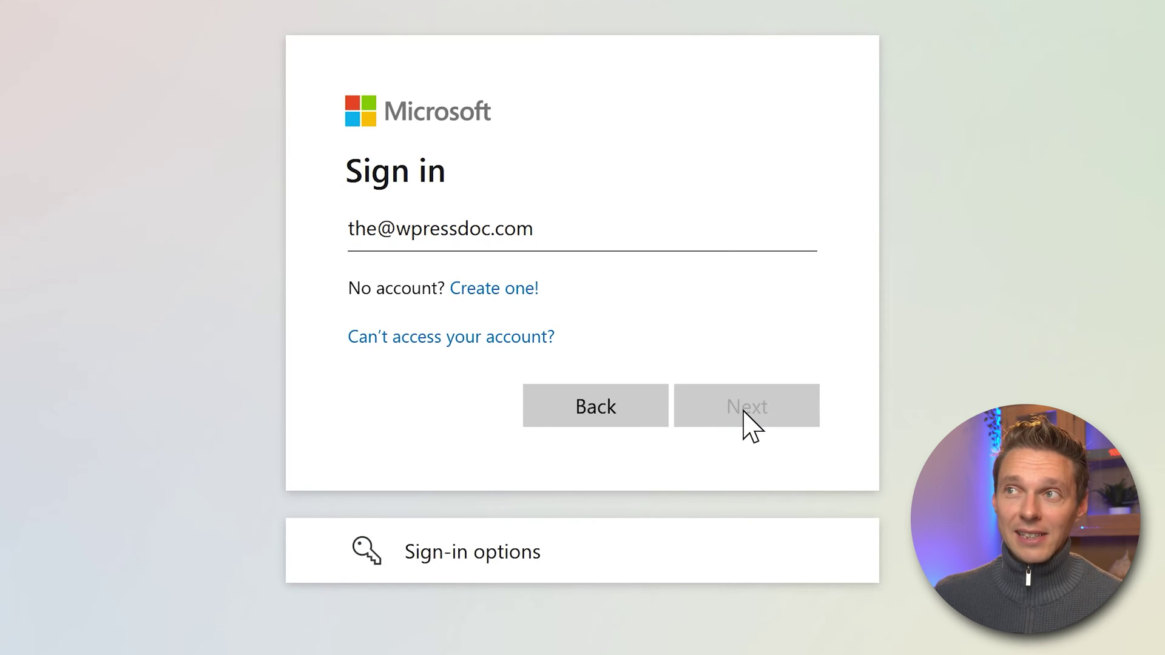
left_click(769, 464)
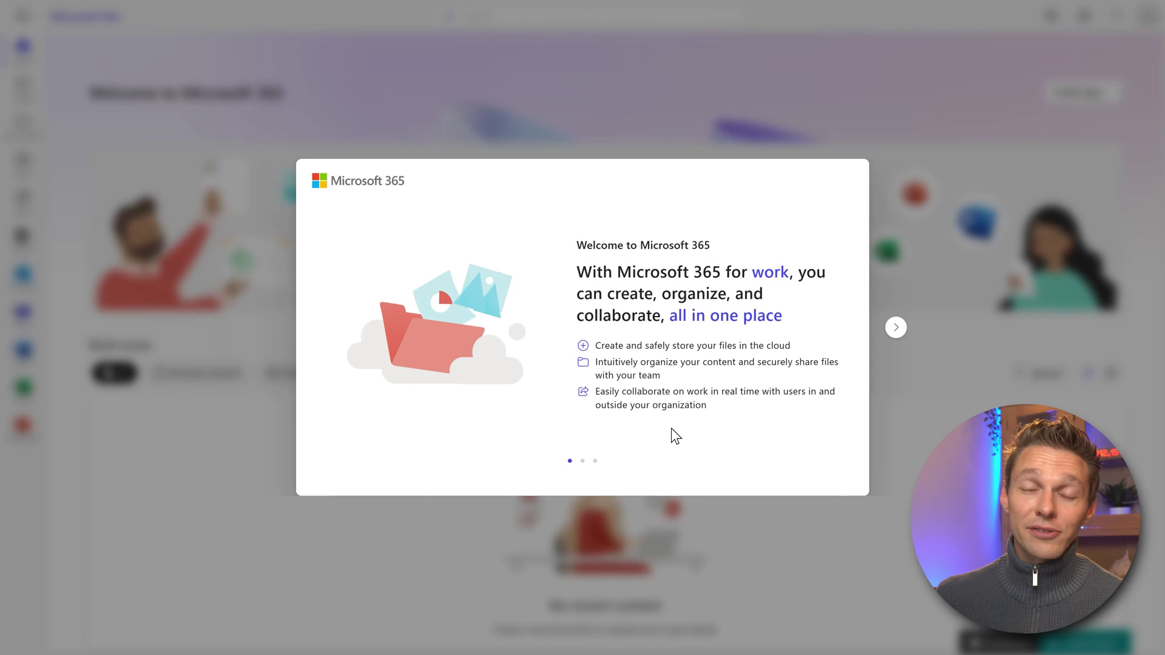
Step: Dismiss the welcome slides and Create with Microsoft 365 tour, then go to Admin
left_click(896, 328)
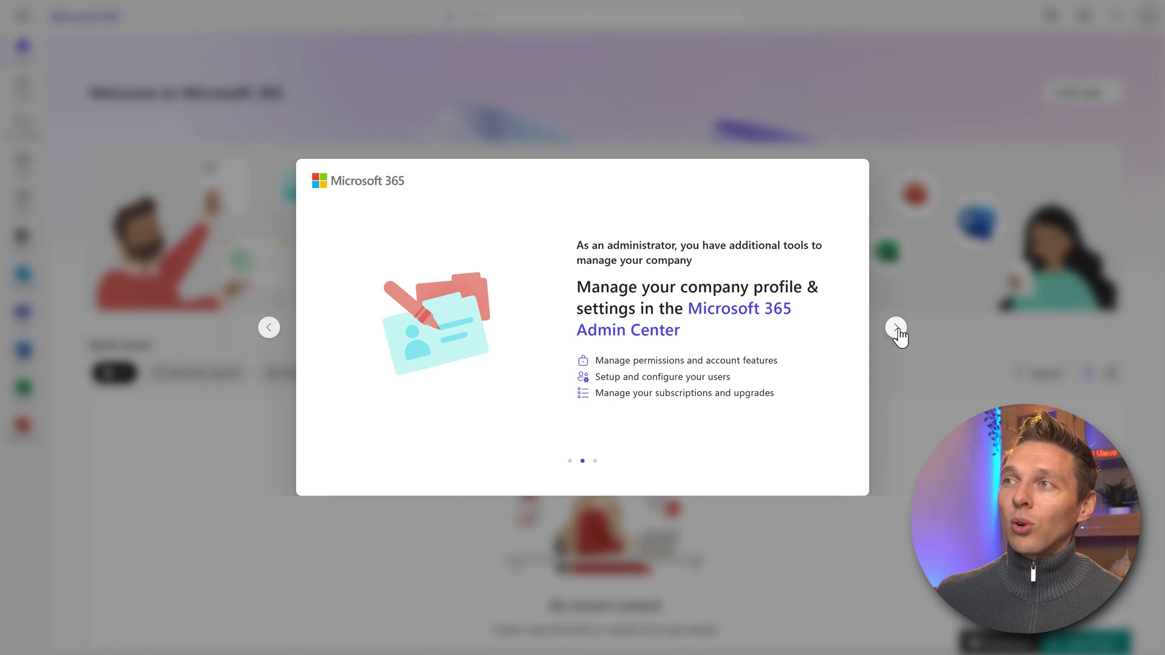
left_click(896, 328)
left_click(896, 328)
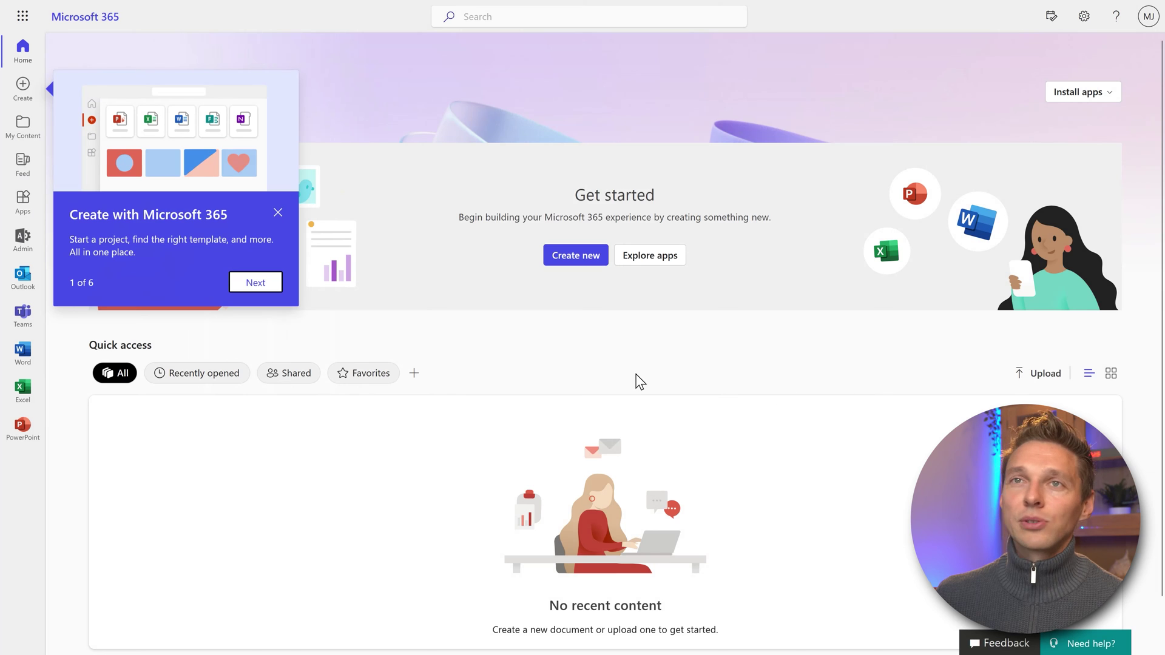
left_click(391, 293)
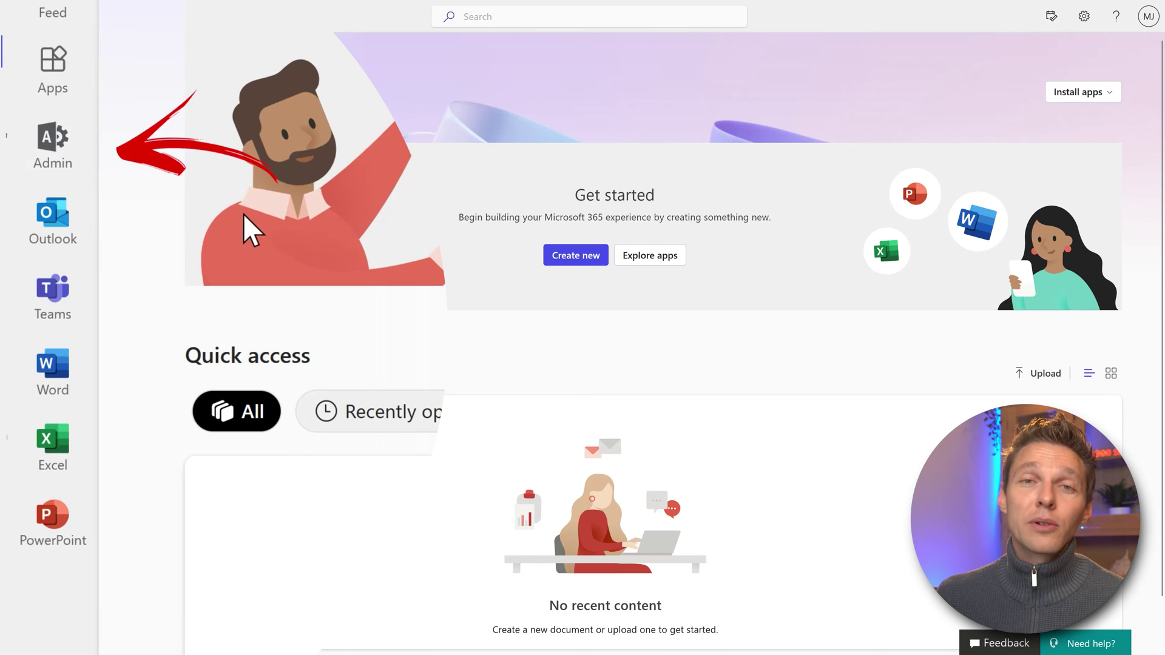
left_click(64, 173)
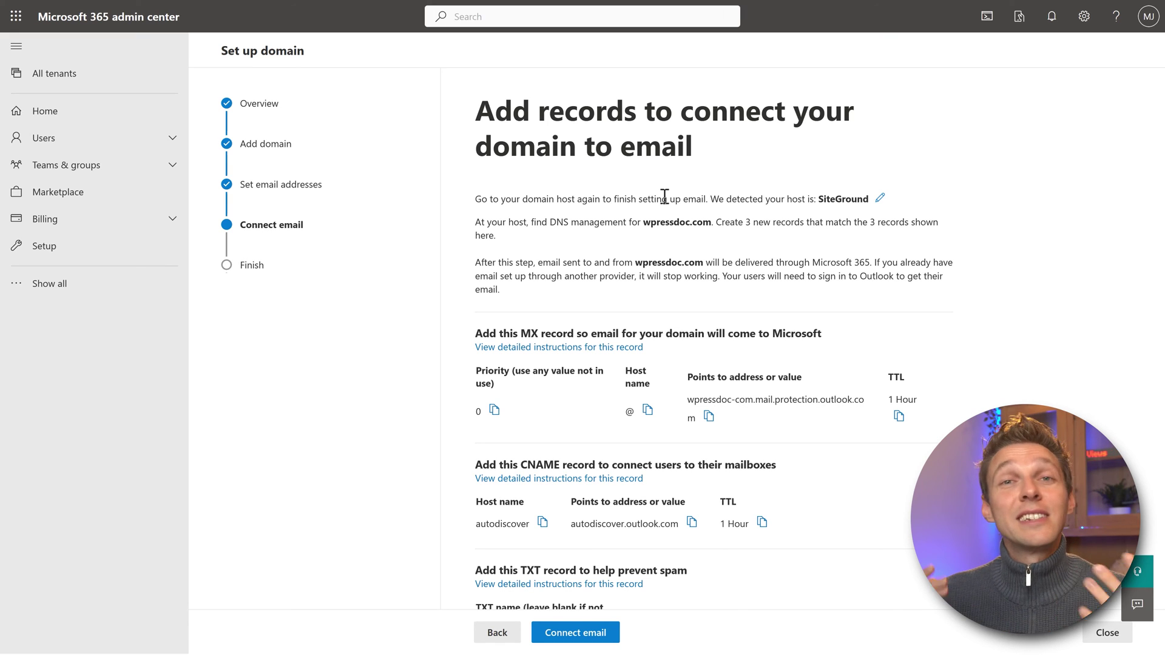
Step: Copy the MX points-to address wpressdoc-com.mail.protection.outlook.com
scroll(664, 196, "down", 2)
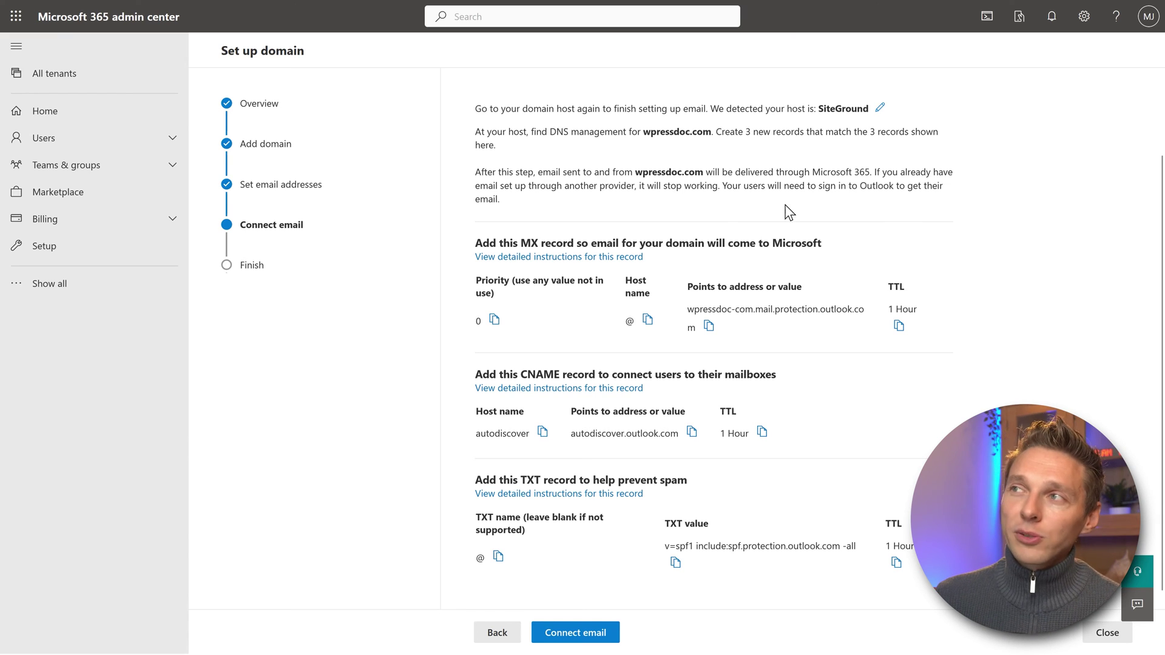
left_click(709, 326)
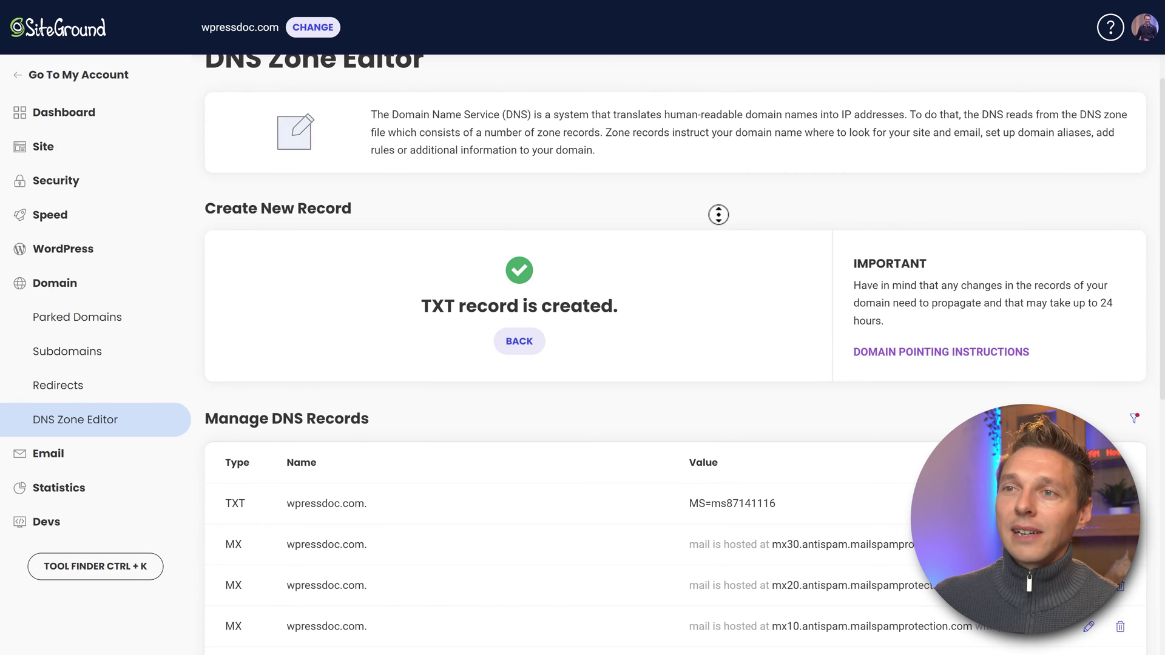
Step: Create a custom MX record to wpressdoc-com.mail.protection.outlook.com with priority 0
scroll(717, 243, "down", 2)
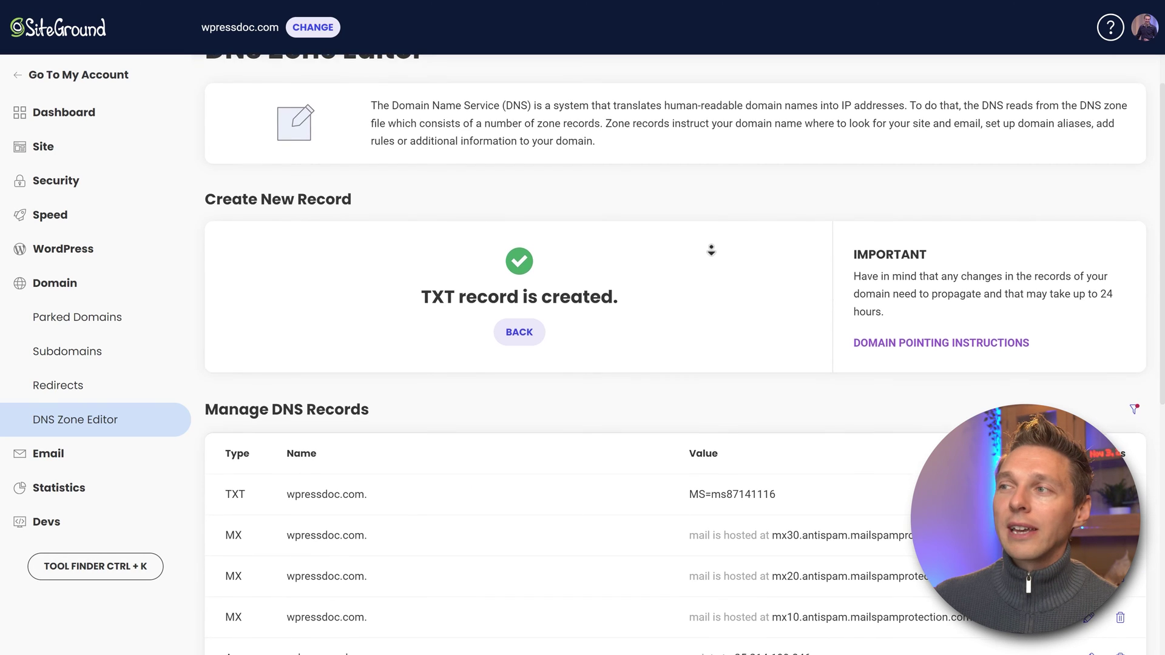
scroll(709, 268, "down", 3)
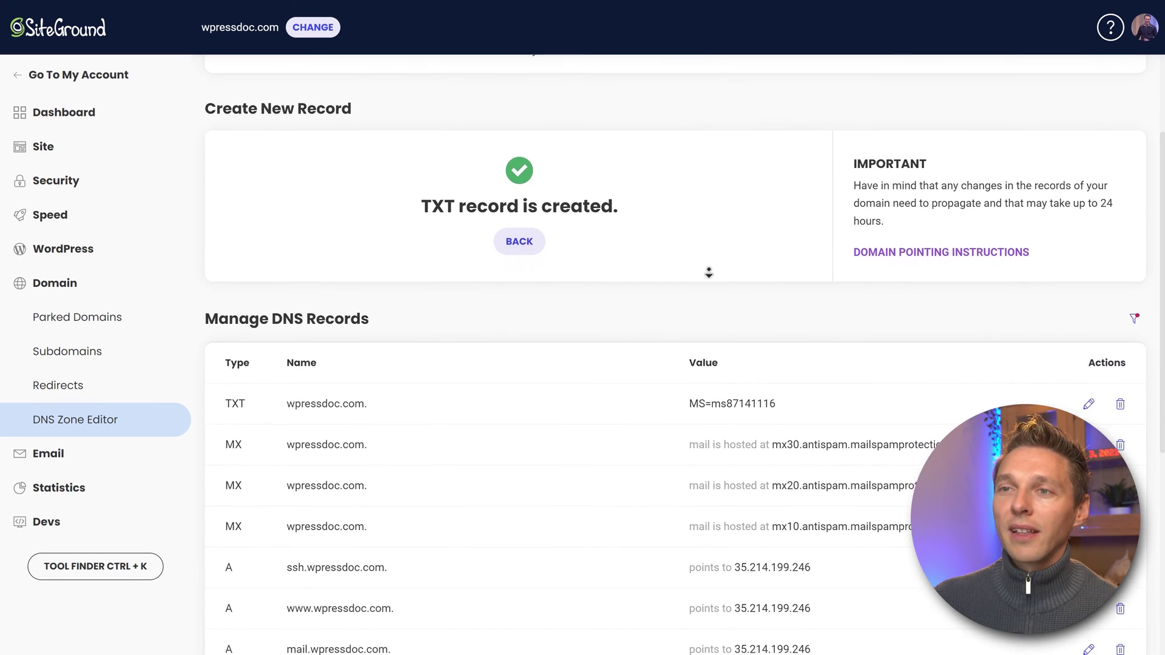
scroll(708, 277, "down", 2)
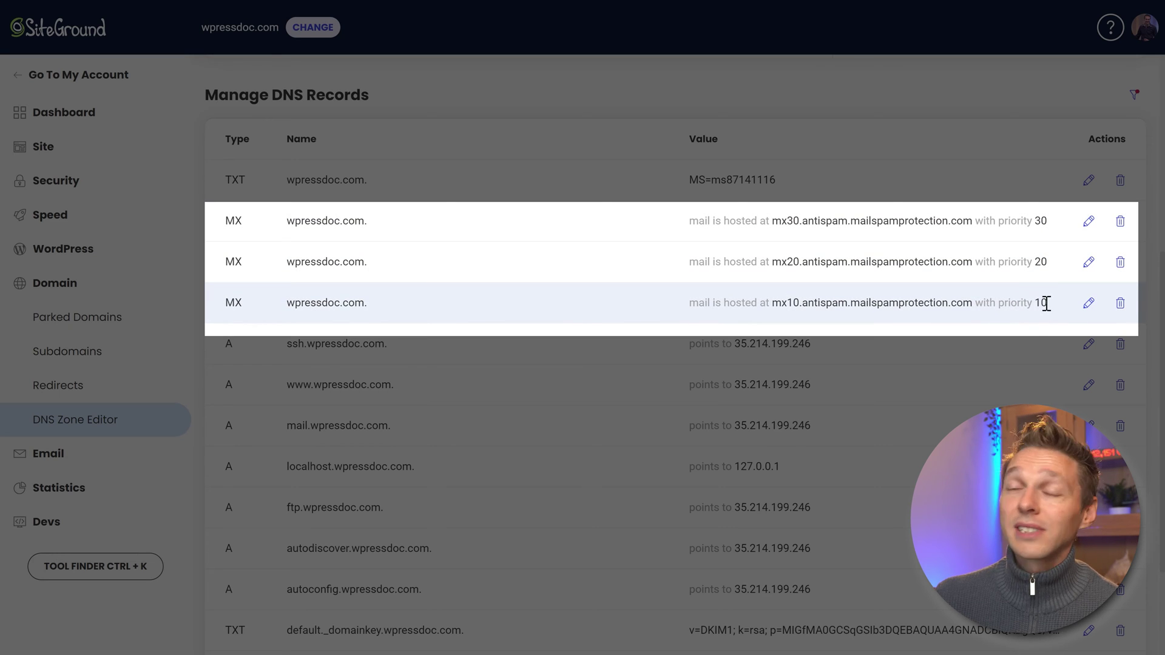
scroll(1041, 255, "up", 1)
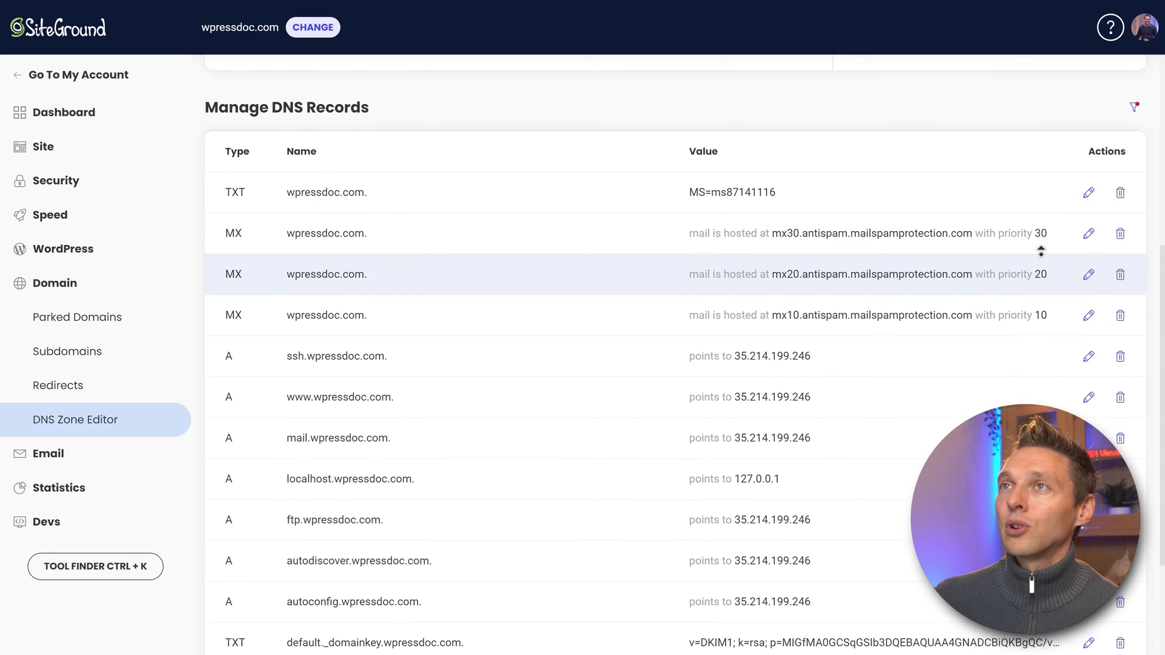
scroll(1035, 224, "up", 2)
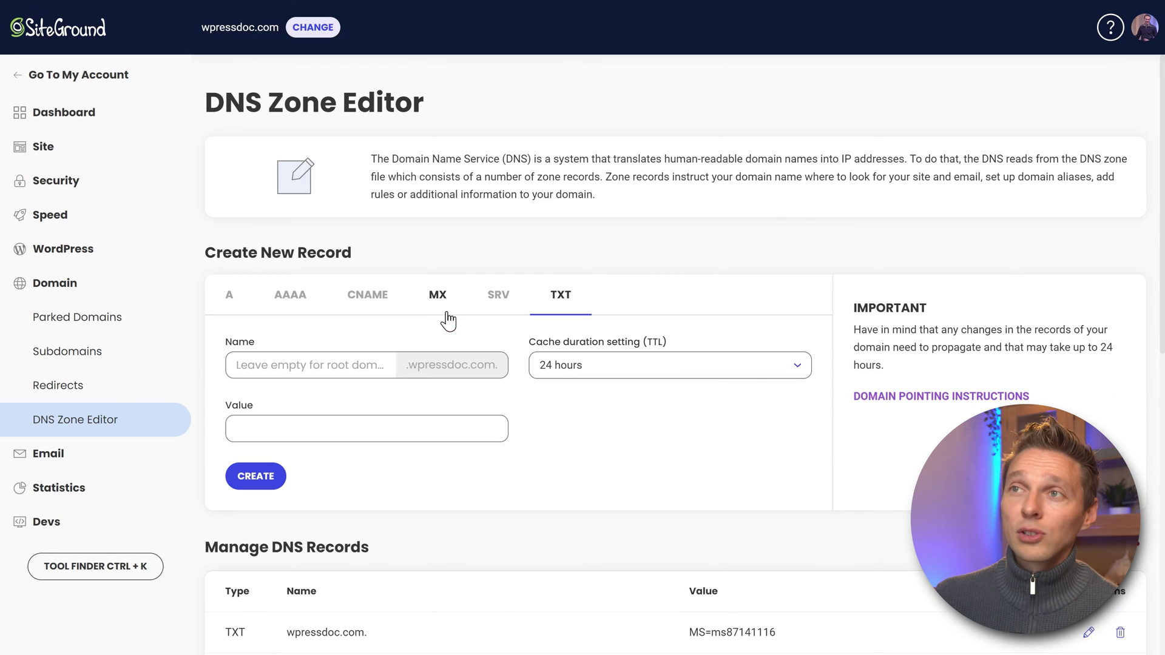
left_click(438, 301)
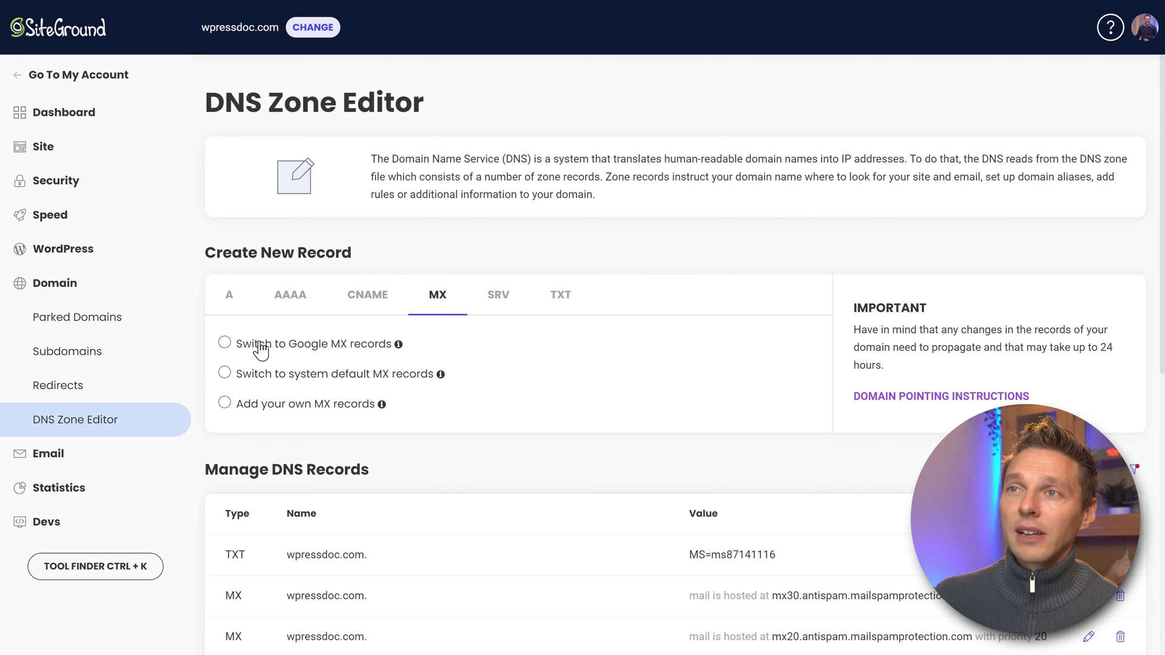
left_click(249, 405)
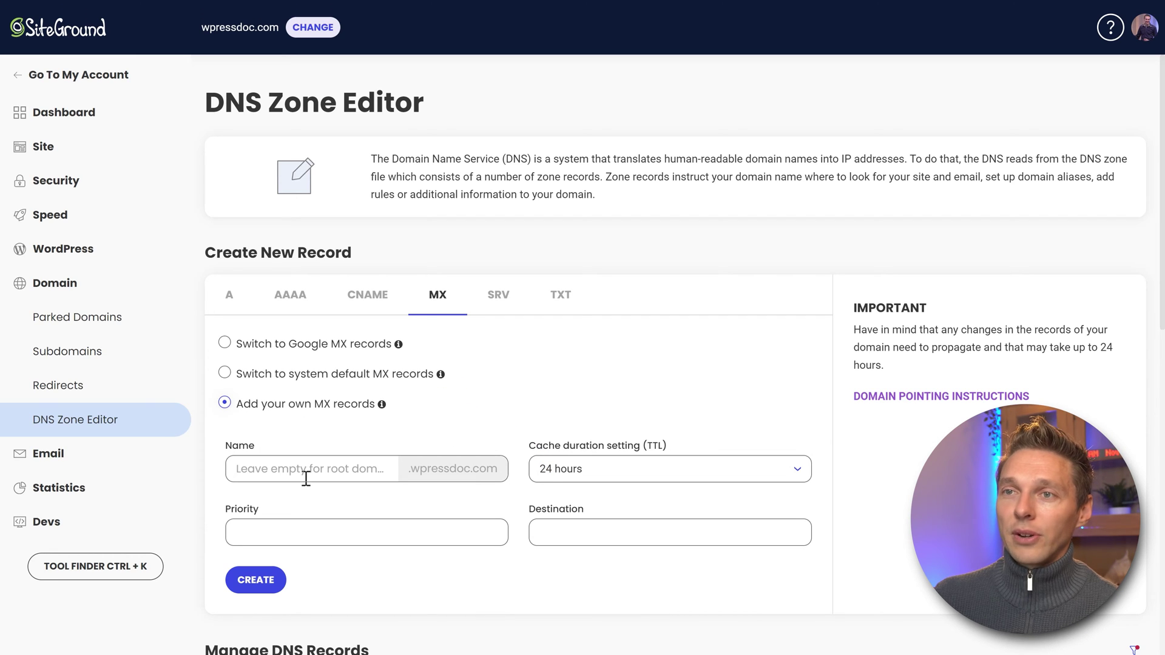
left_click(578, 532)
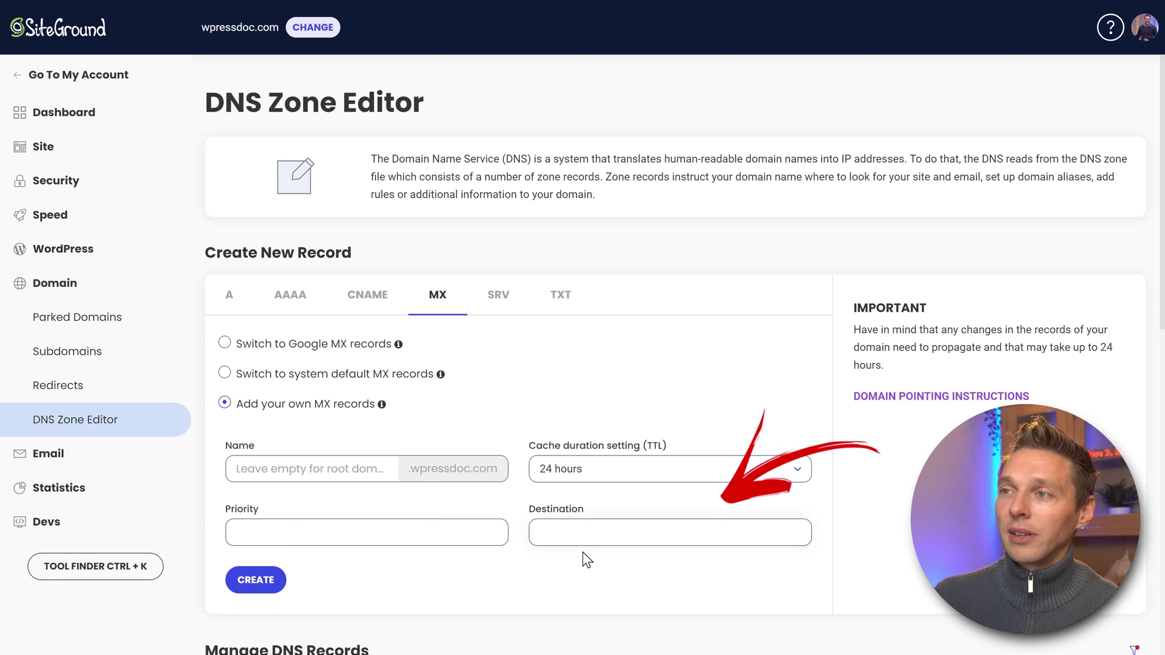
type("wpressdoc-com.mail.protection.outlook.com")
left_click(402, 523)
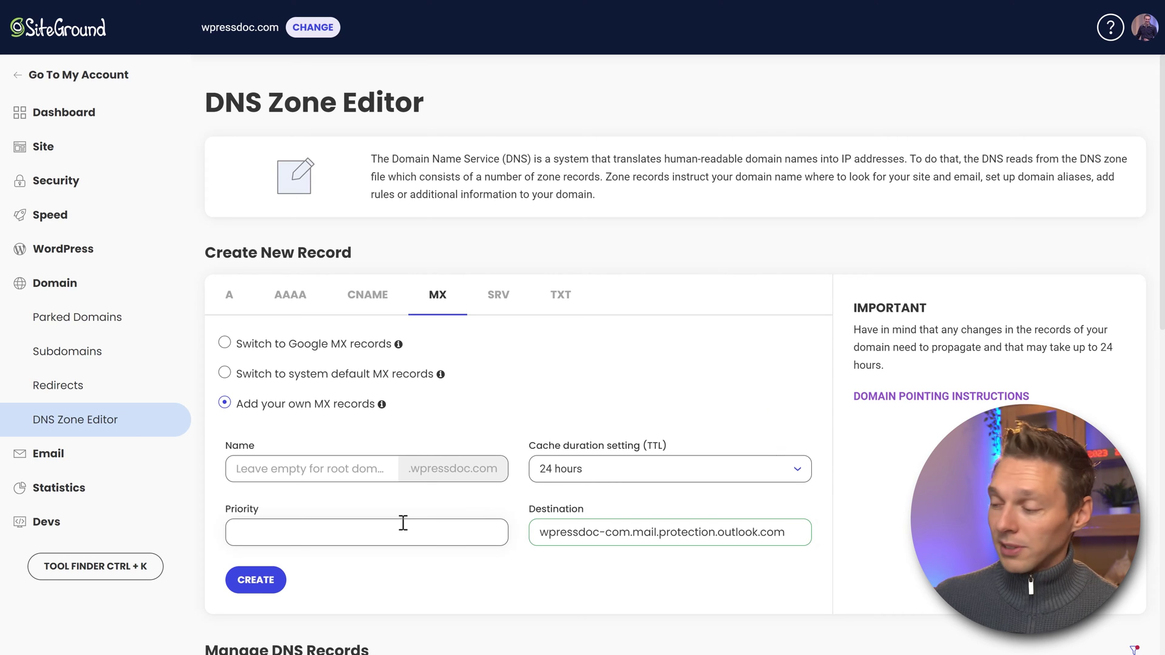
type("0")
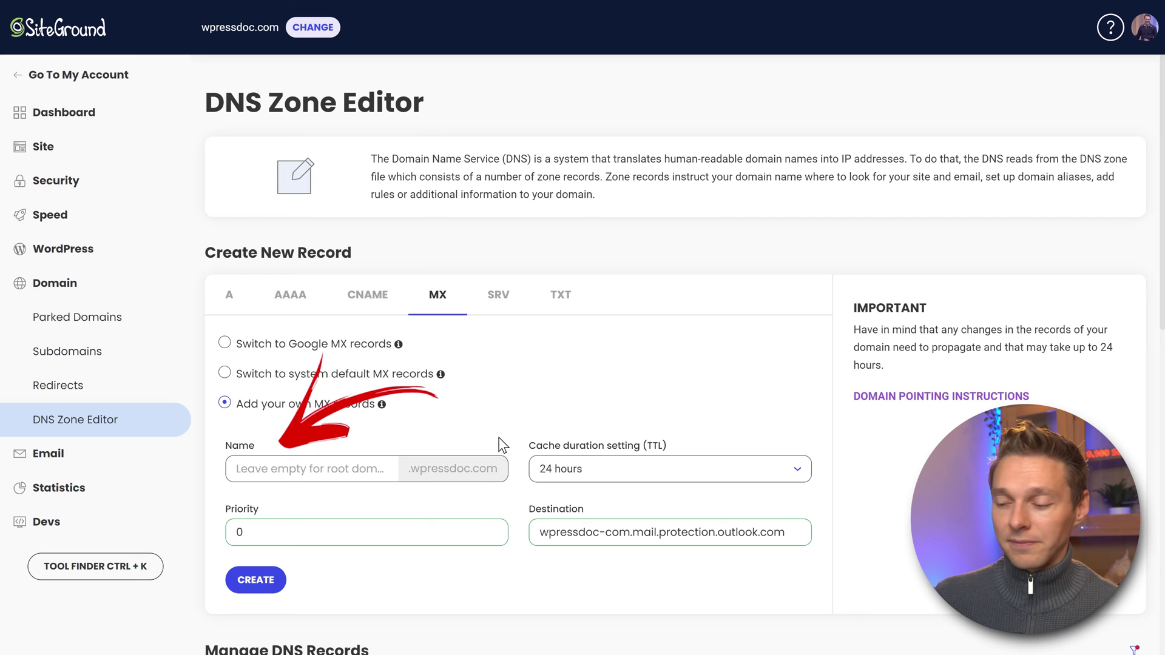
left_click(259, 583)
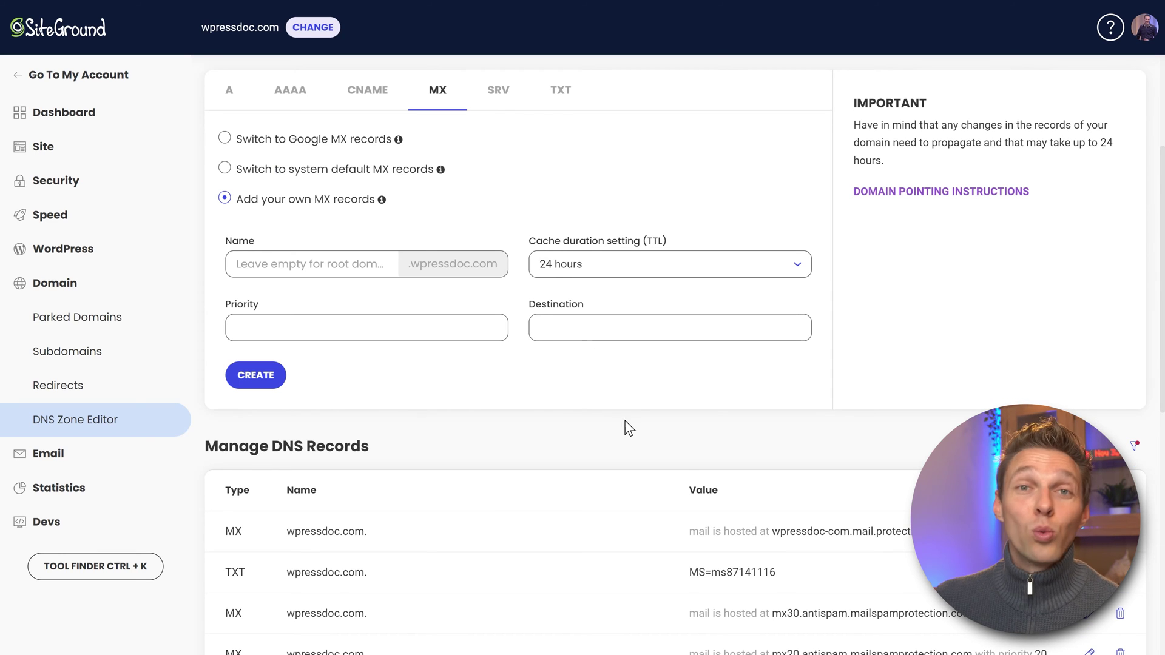
Step: Change the new Microsoft MX record's TTL to 1 hour
scroll(601, 437, "down", 2)
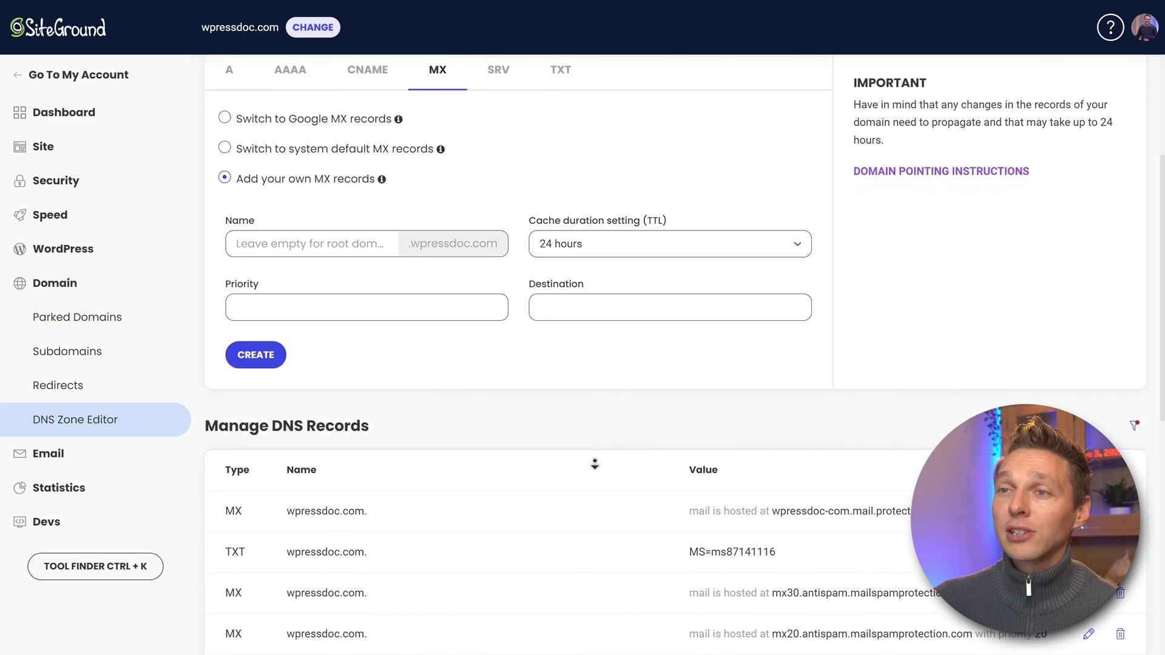
scroll(593, 474, "down", 6)
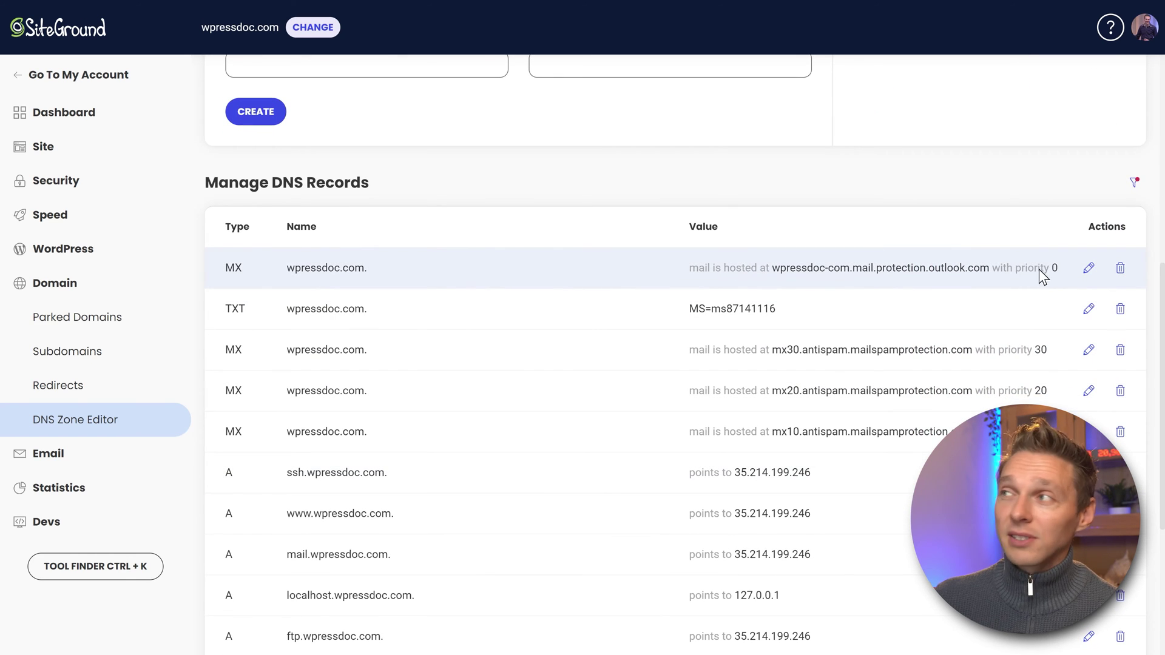
left_click(1088, 267)
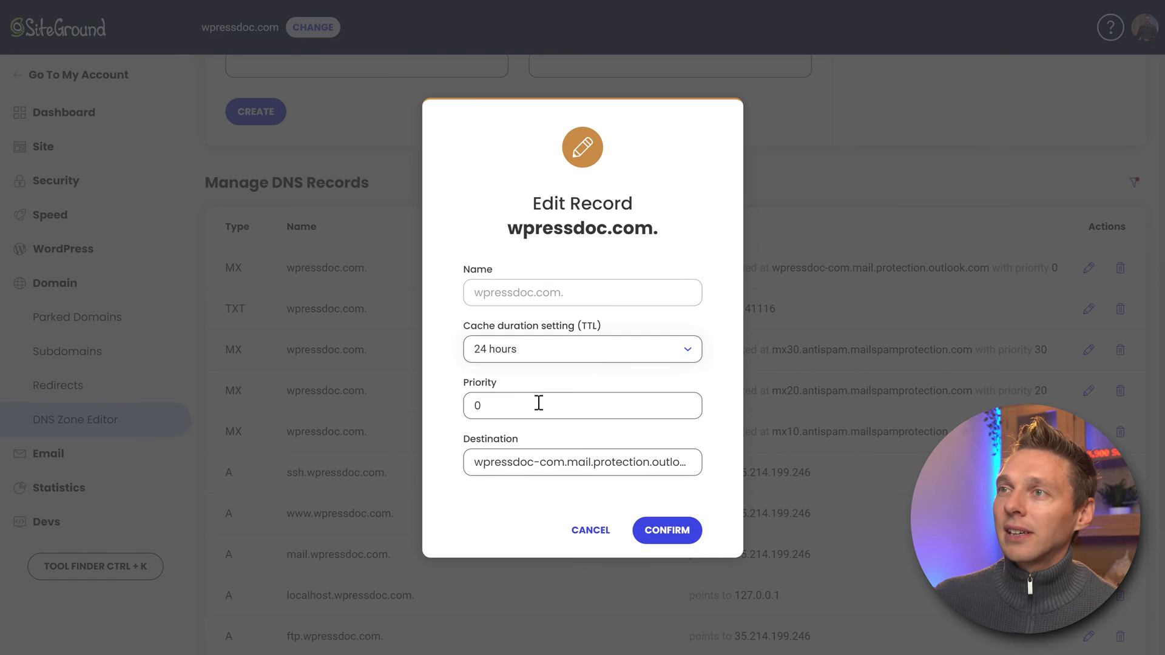
left_click(534, 358)
left_click(509, 458)
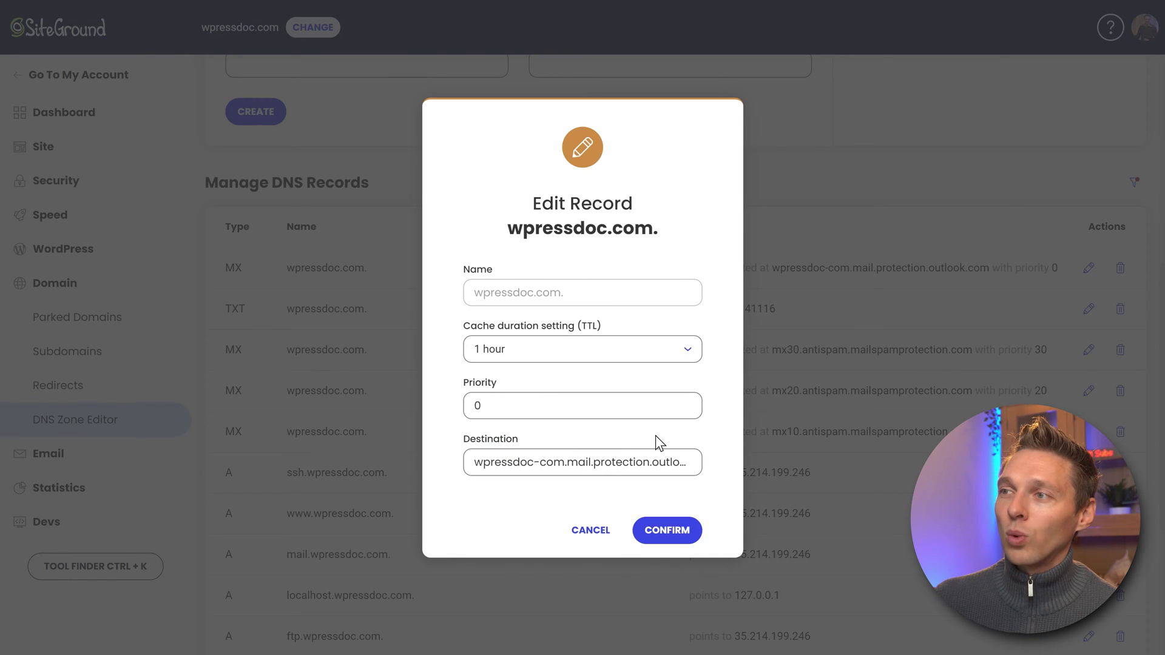
left_click(662, 535)
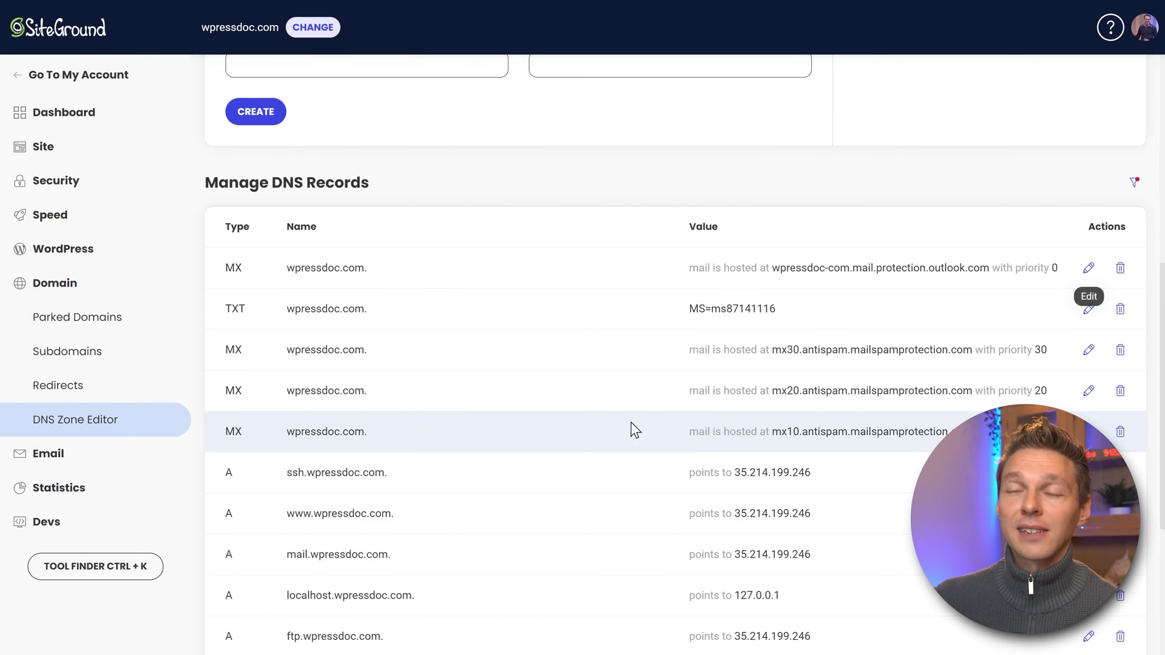
Step: Copy the autodiscover CNAME host name from Microsoft 365's record list
scroll(662, 230, "up", 8)
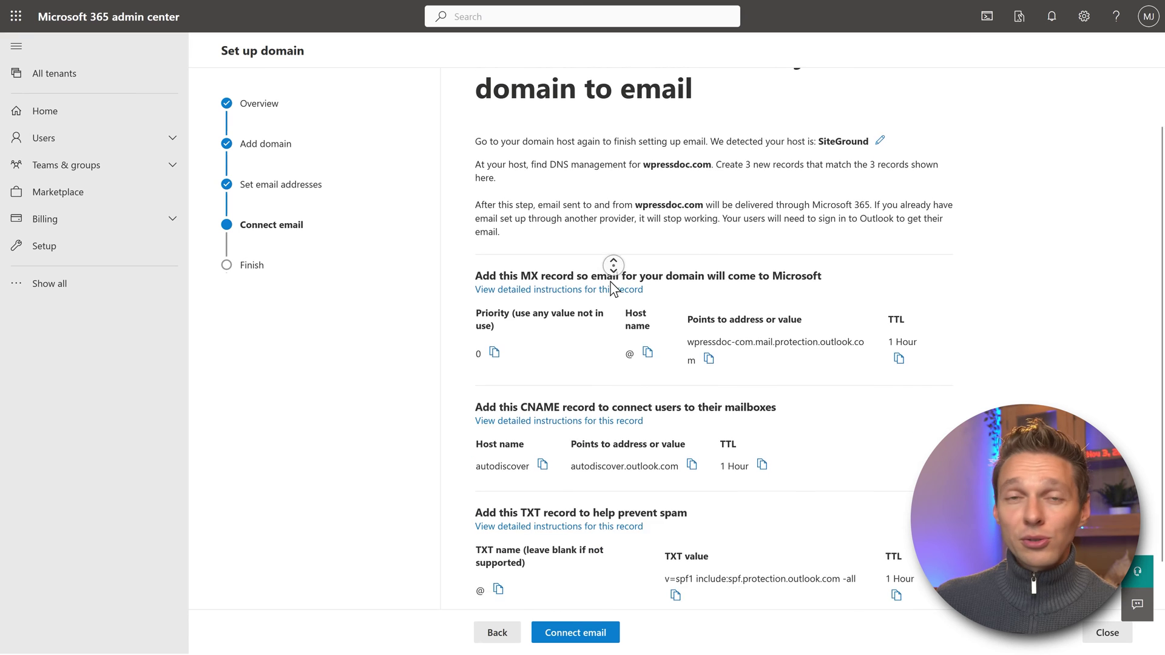
scroll(614, 270, "down", 2)
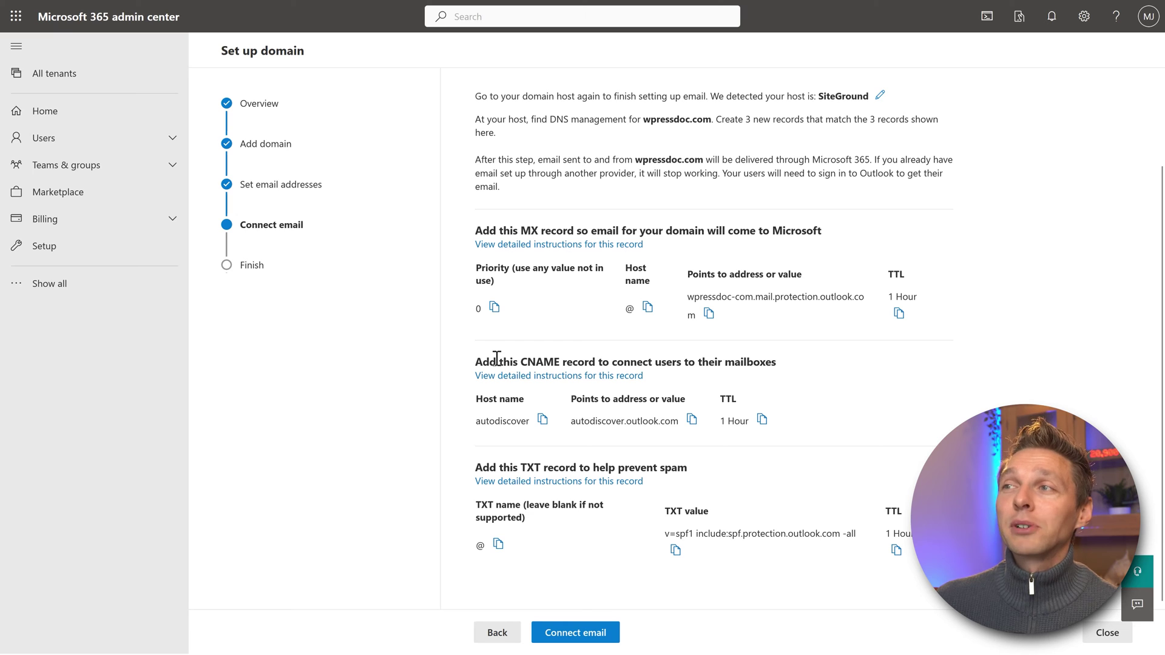
left_click(542, 421)
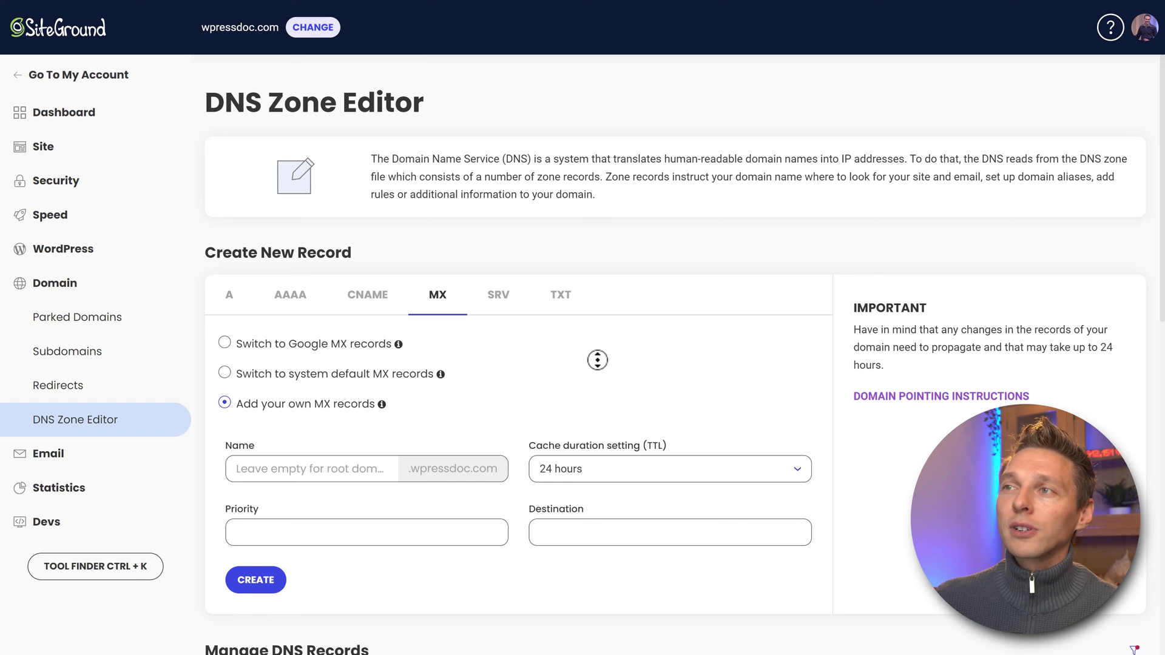
scroll(597, 359, "down", 5)
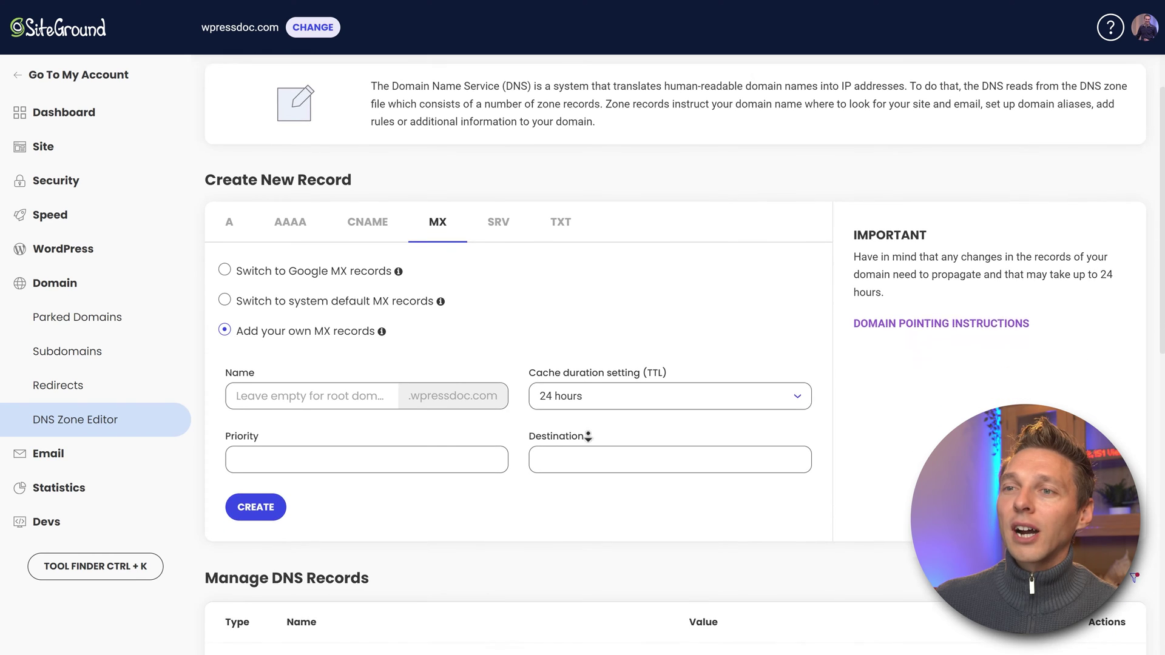
Step: Delete the autodiscover.wpressdoc.com A record from SiteGround's DNS zone
scroll(586, 441, "down", 7)
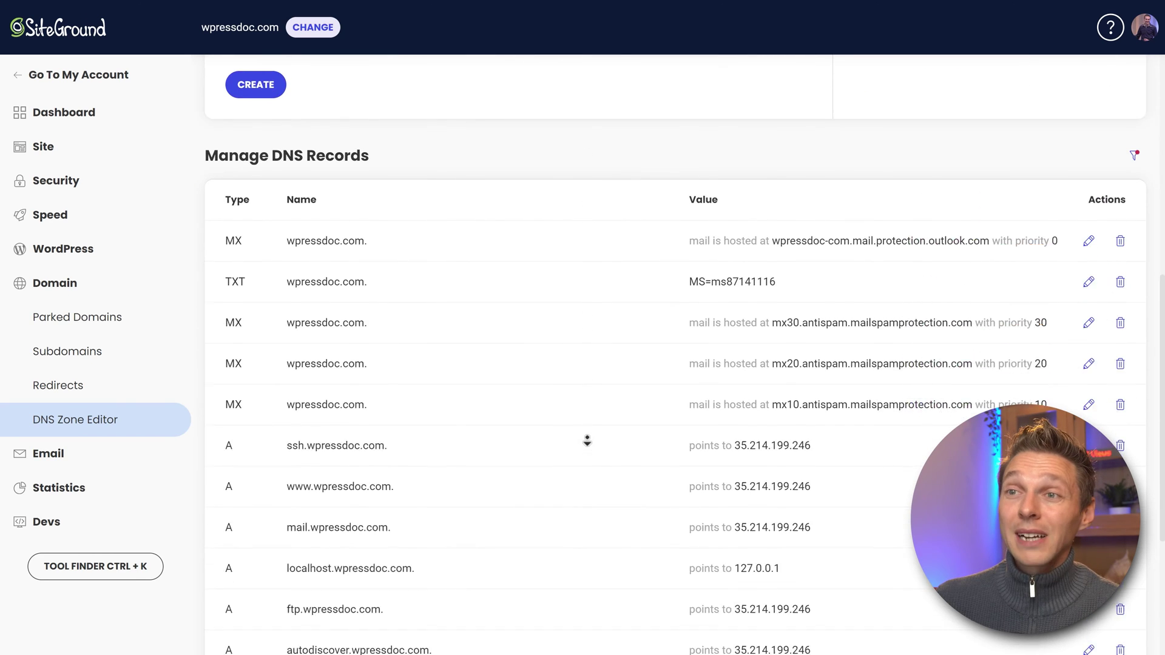
scroll(587, 441, "down", 1)
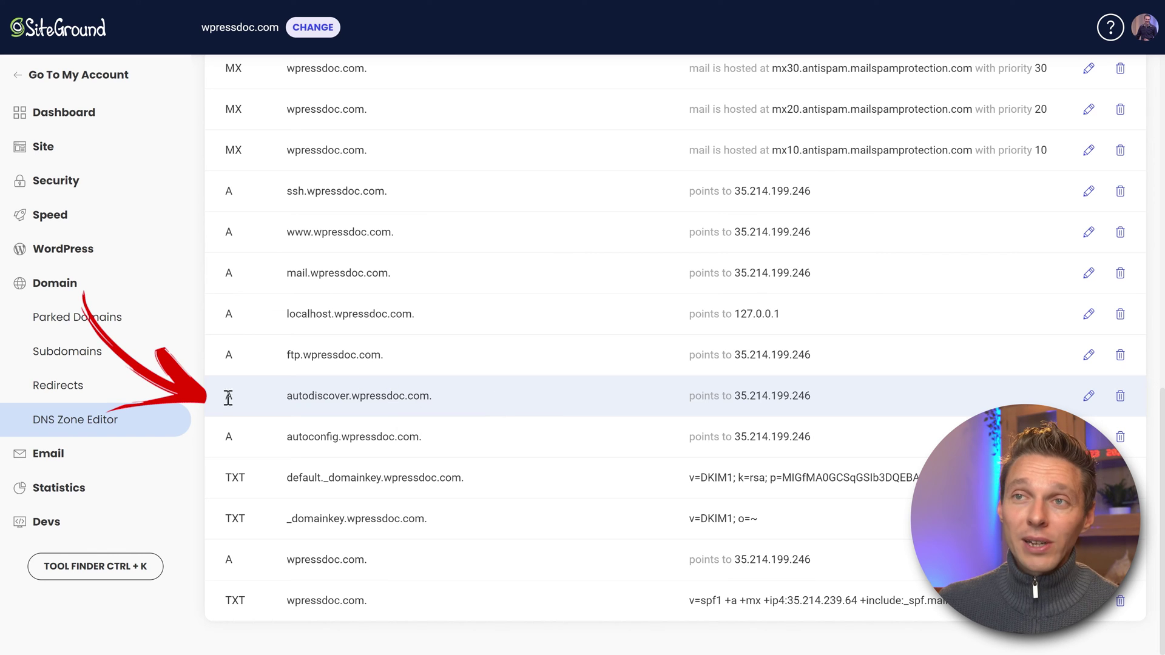
left_click_drag(282, 396, 455, 403)
left_click(455, 403)
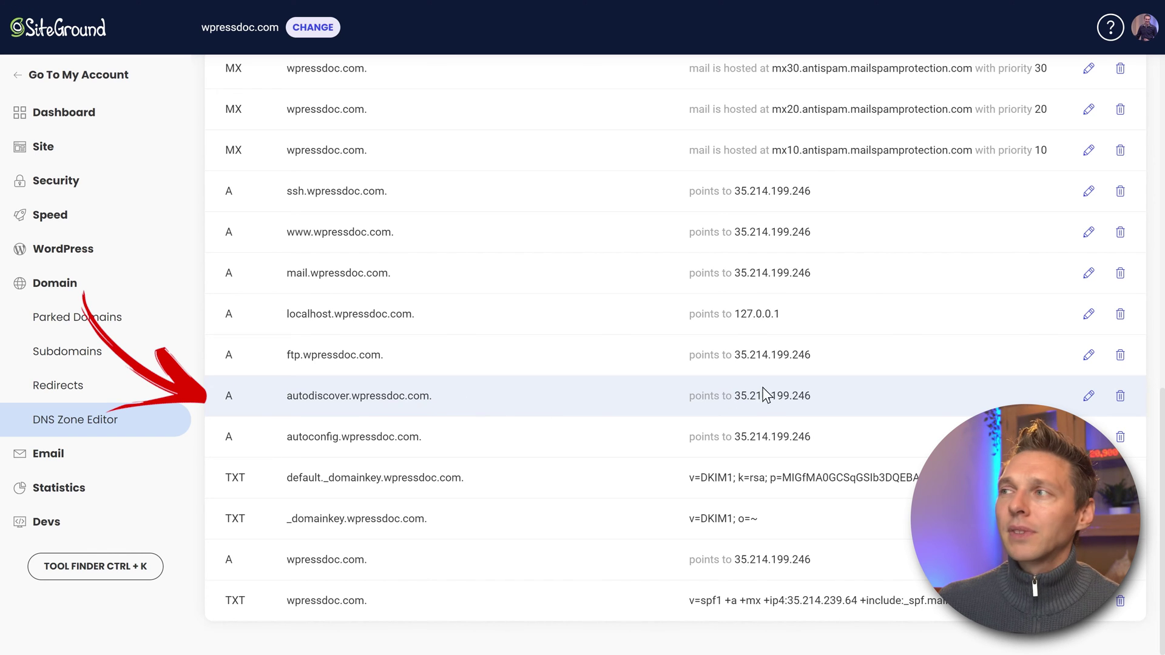
left_click(1121, 397)
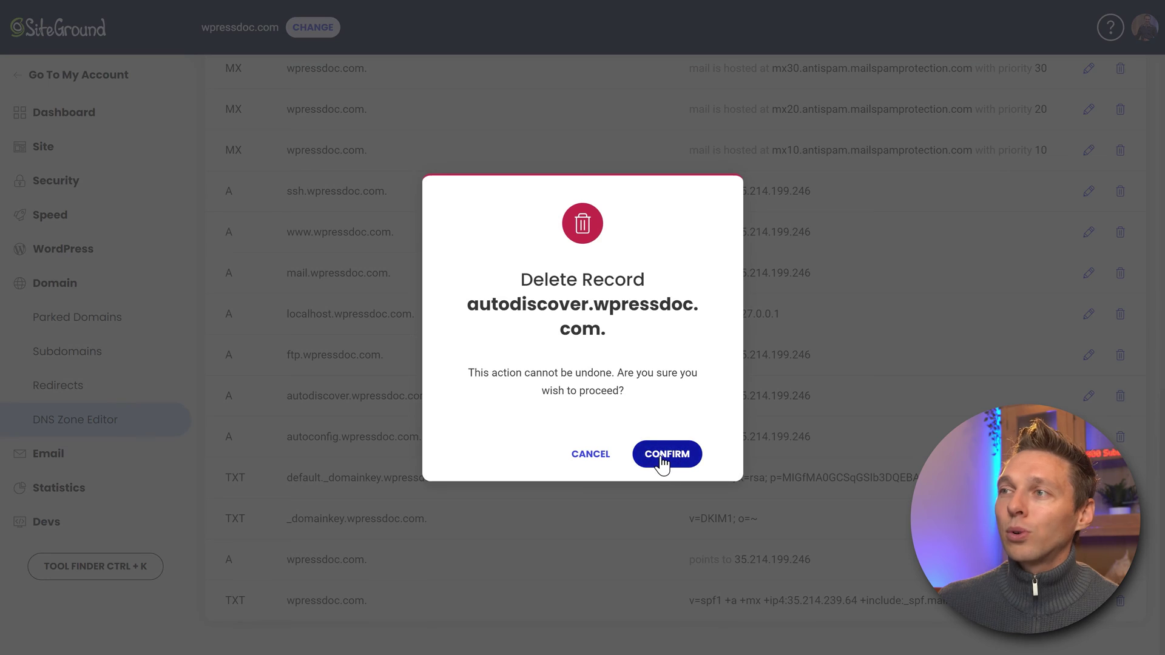
left_click(666, 457)
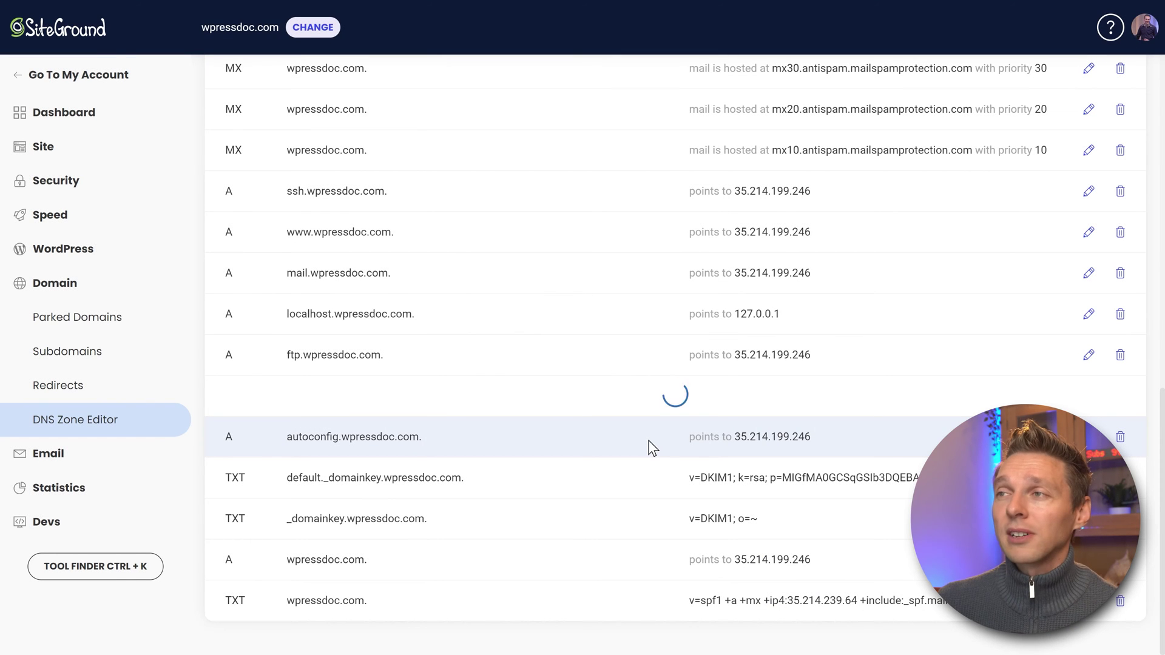
scroll(368, 414, "up", 10)
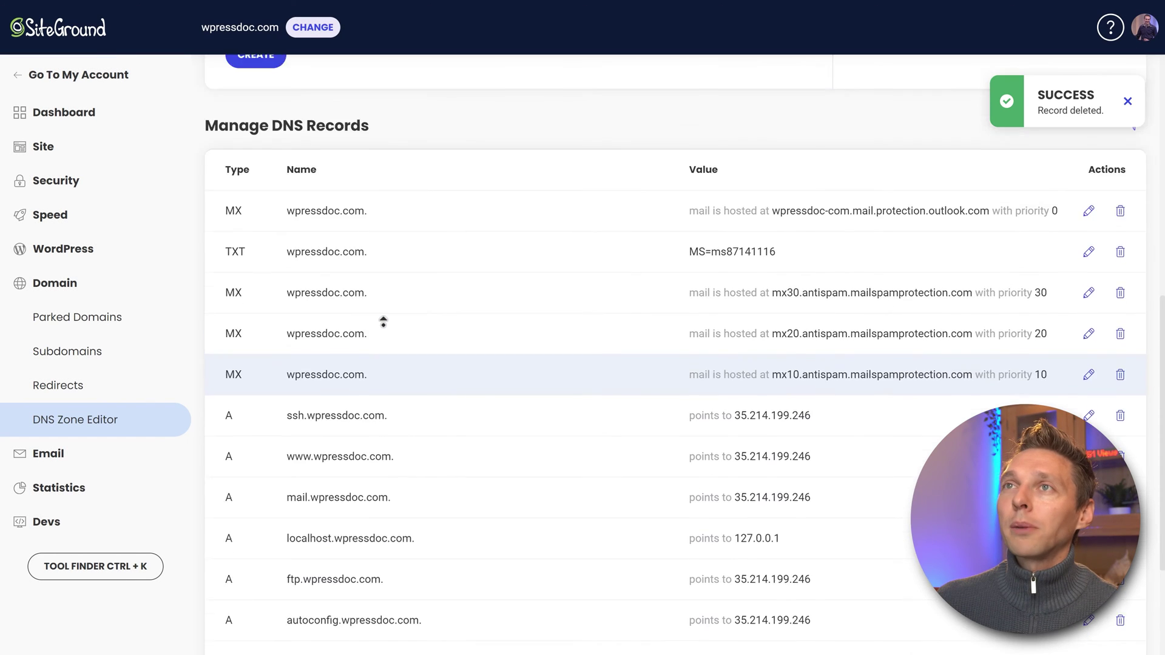
scroll(383, 322, "up", 2)
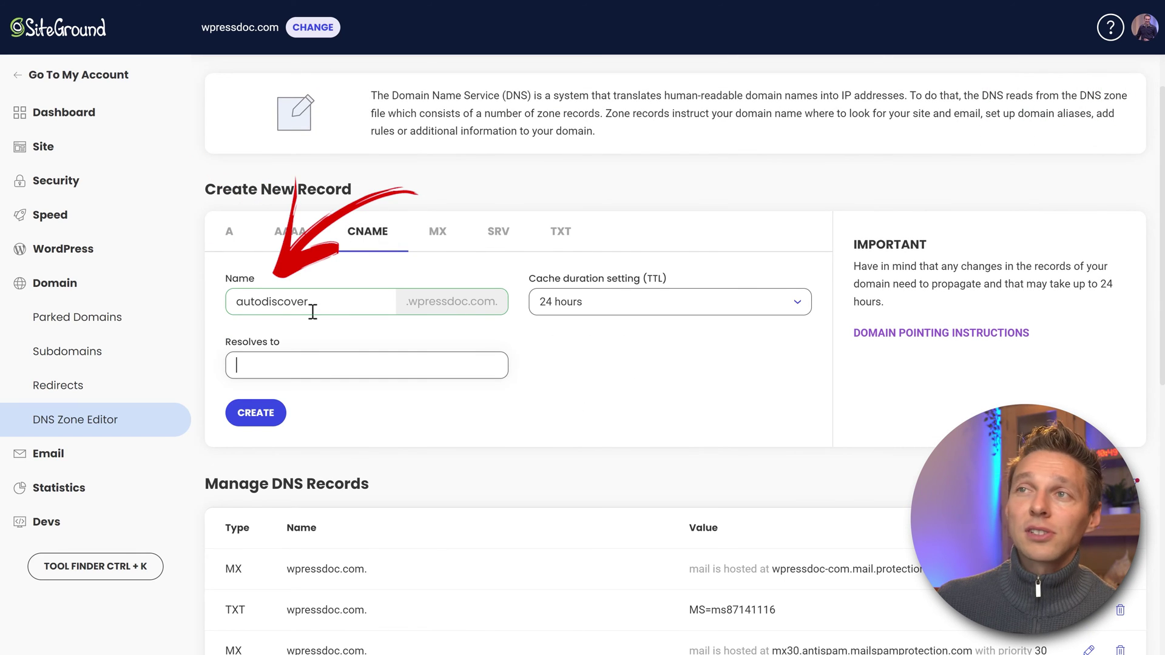
Step: Create the autodiscover CNAME resolving to autodiscover.outlook.com with a 1-hour TTL
left_click(558, 306)
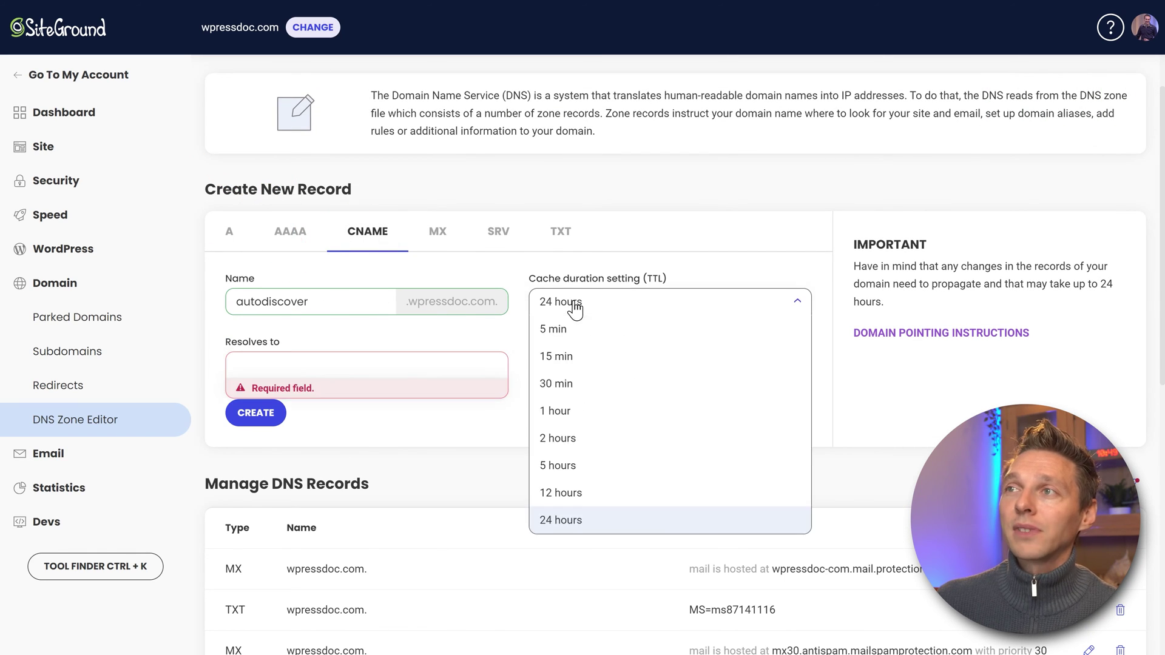
left_click(595, 404)
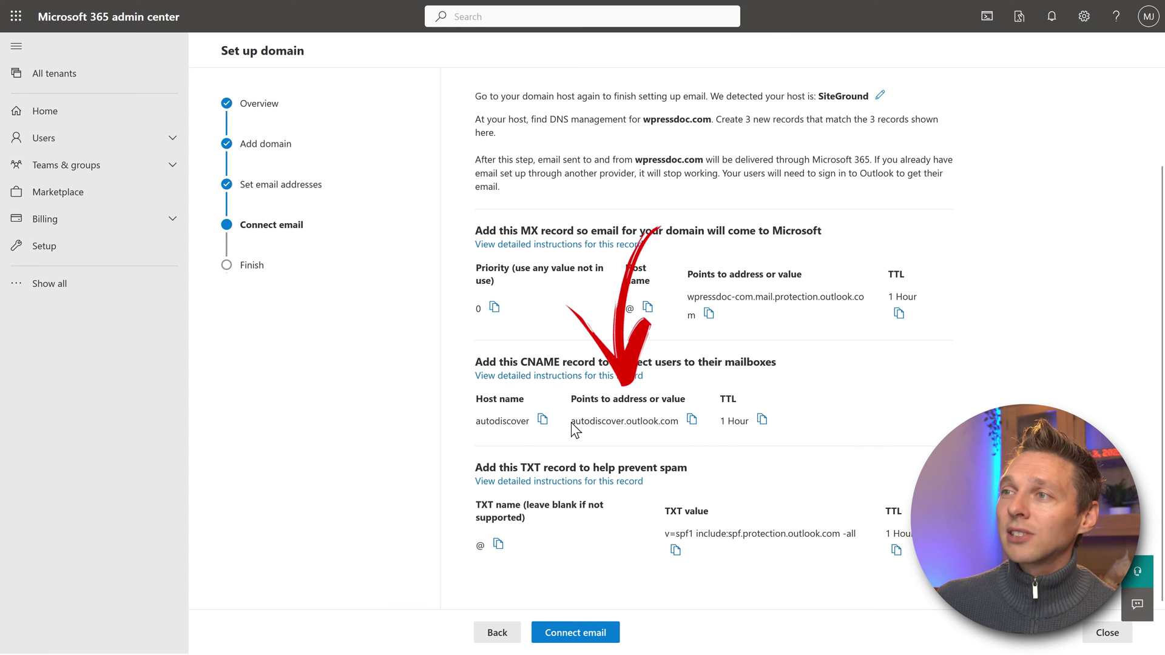
left_click(692, 420)
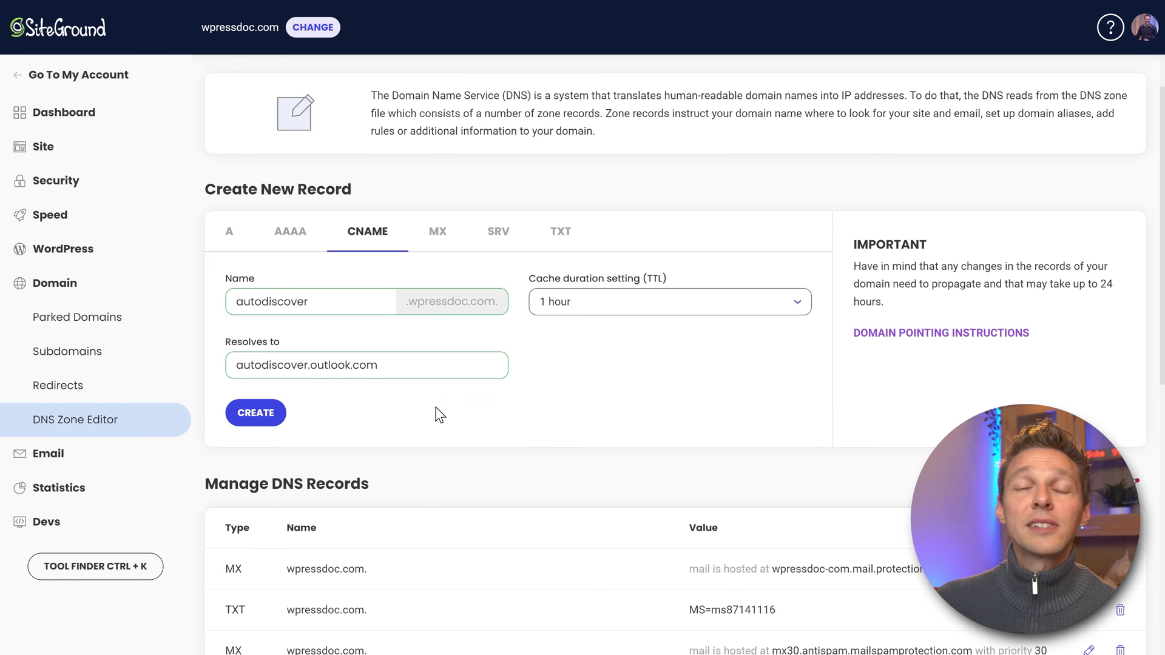
key("Return")
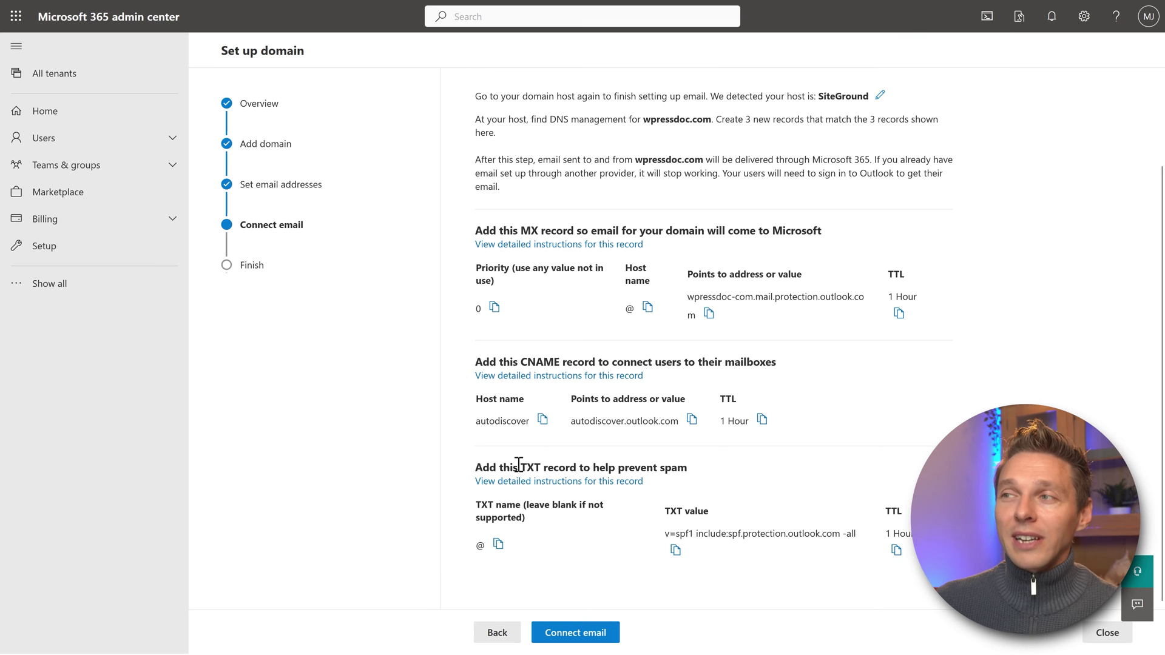
Step: Note Microsoft 365's SPF value v=spf1 include:spf.protection.outlook.com -all and return to SiteGround's DNS records
left_click_drag(525, 468, 688, 469)
left_click(713, 482)
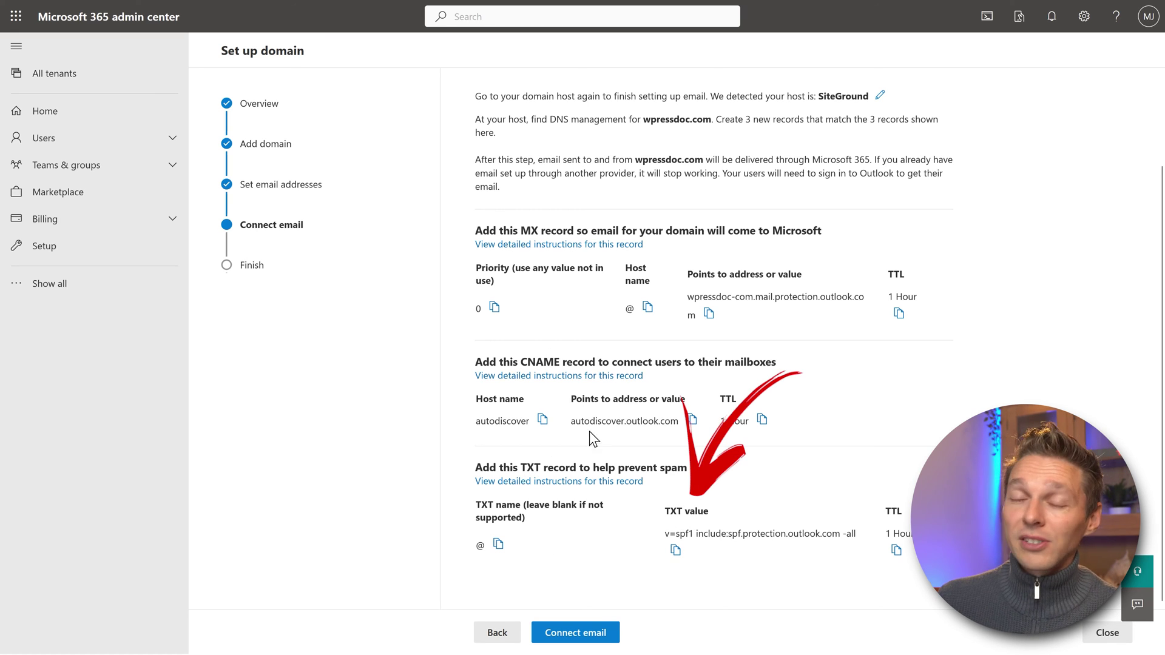
middle_click(614, 392)
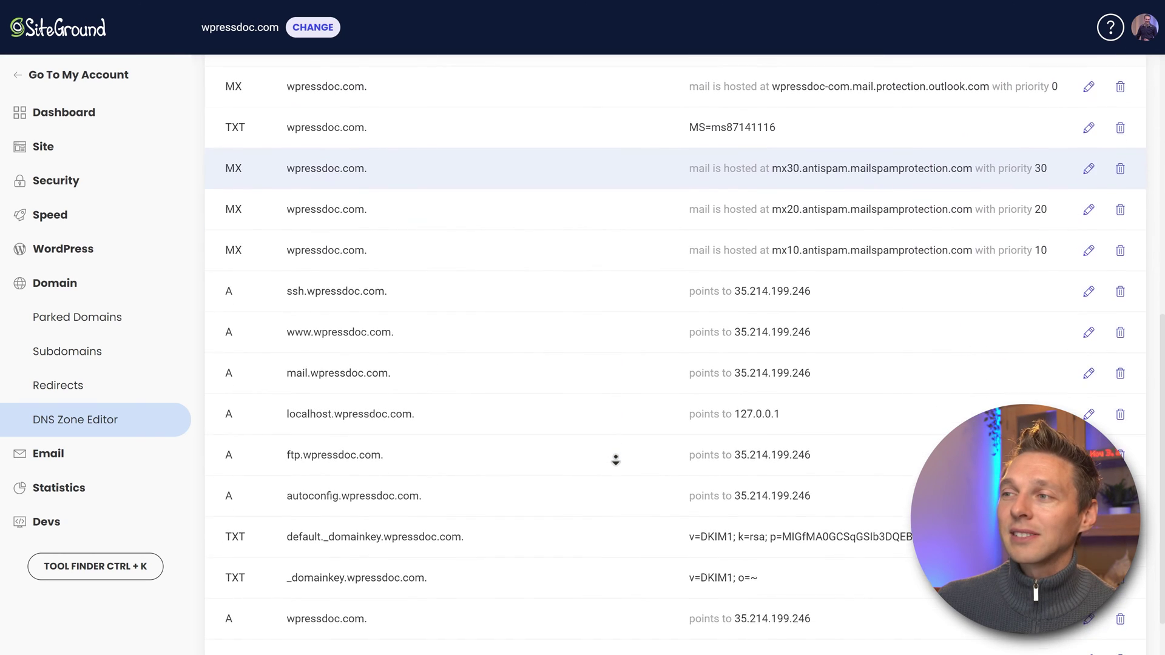
Step: Open the domain's existing SPF TXT record for editing in SiteGround
left_click(617, 462)
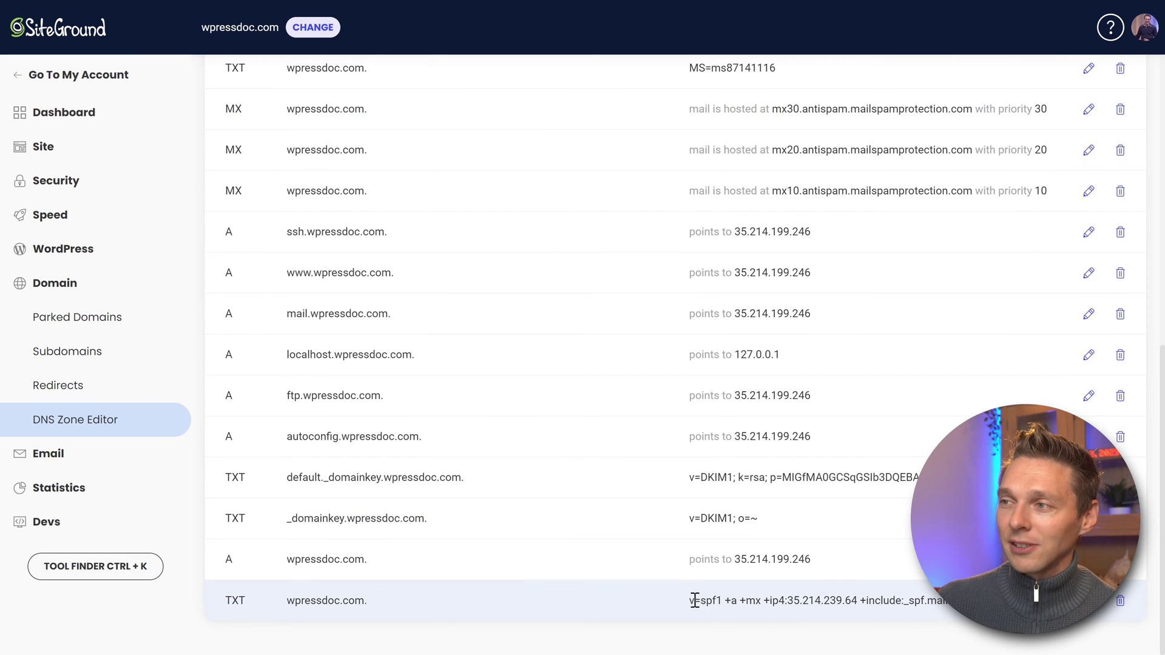
left_click_drag(695, 601, 959, 600)
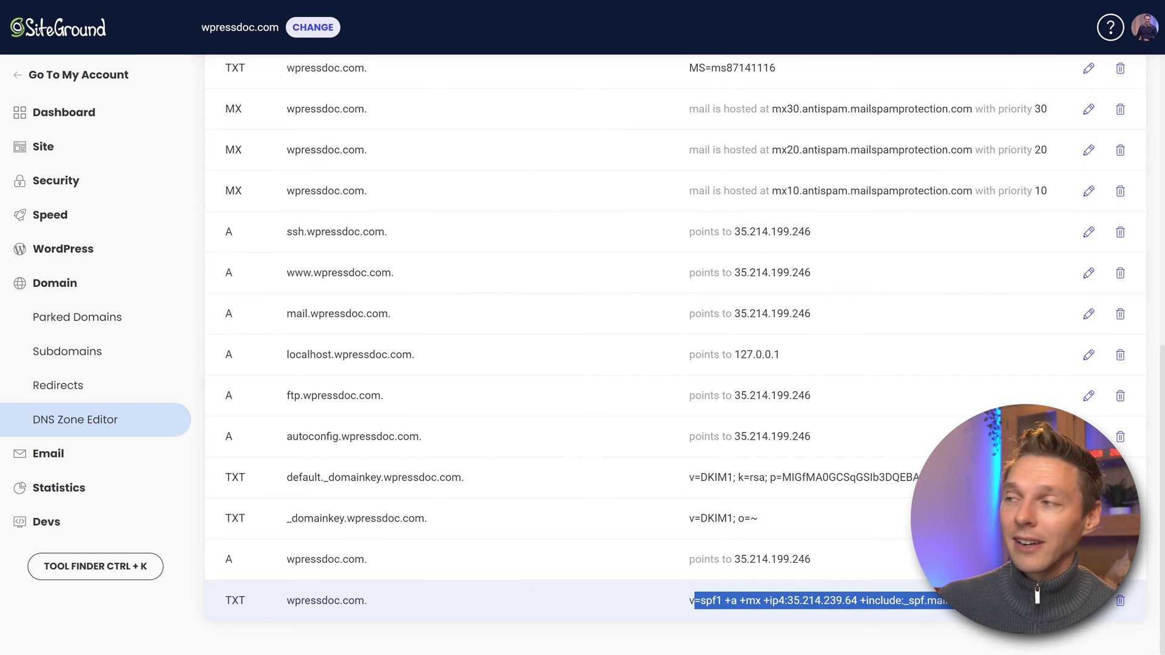
left_click(958, 601)
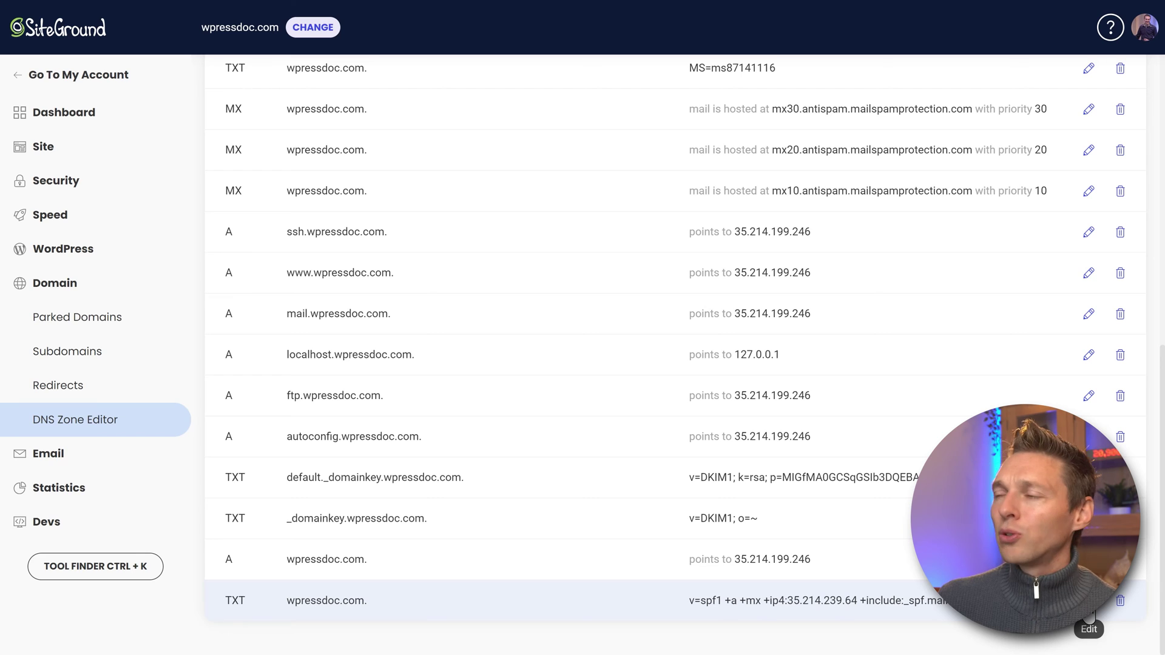
left_click(1088, 606)
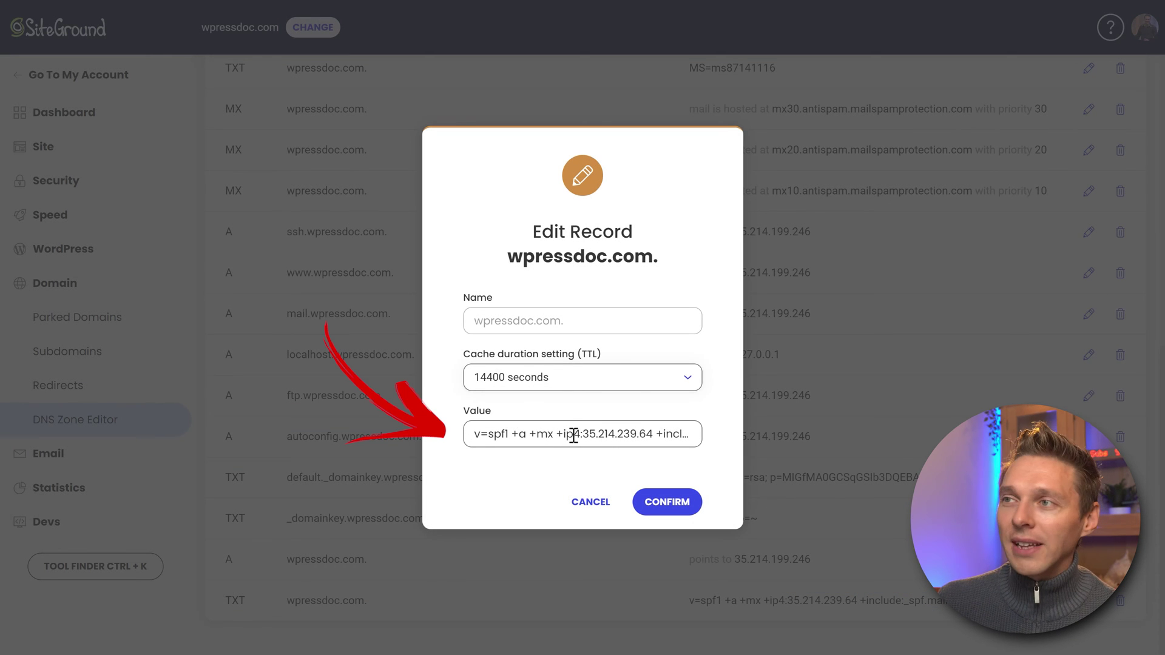
Step: Change the SPF qualifier from ~all to -all and paste in the Microsoft 365 SPF value
left_click_drag(573, 434, 707, 446)
left_click(660, 434)
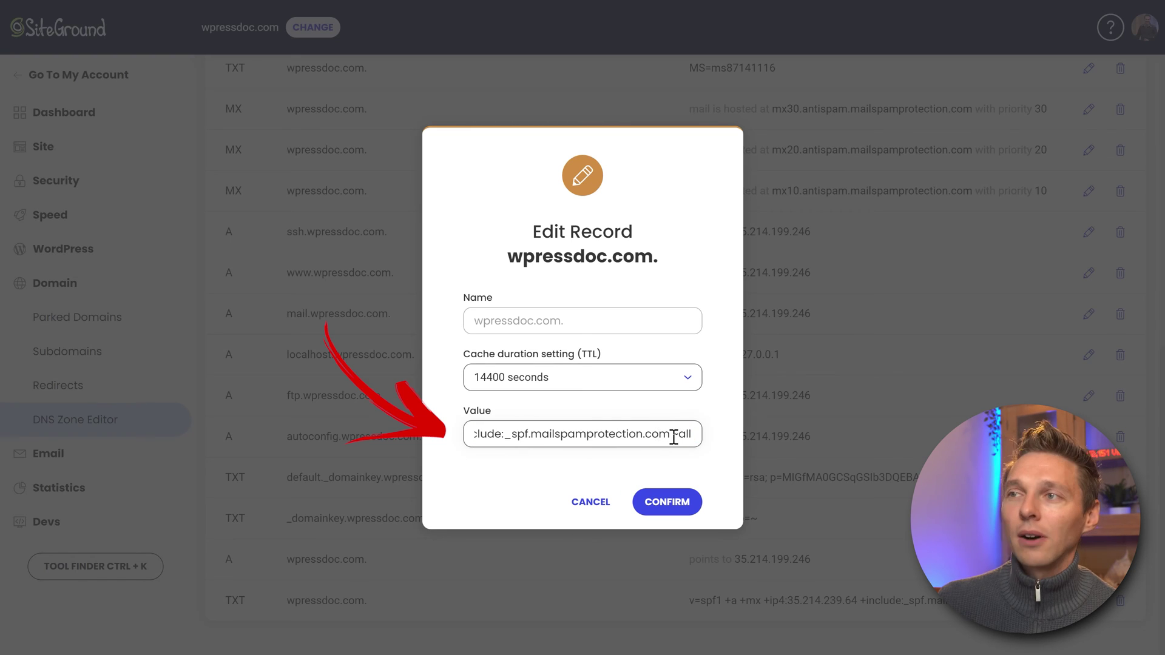
key("Delete")
type("-")
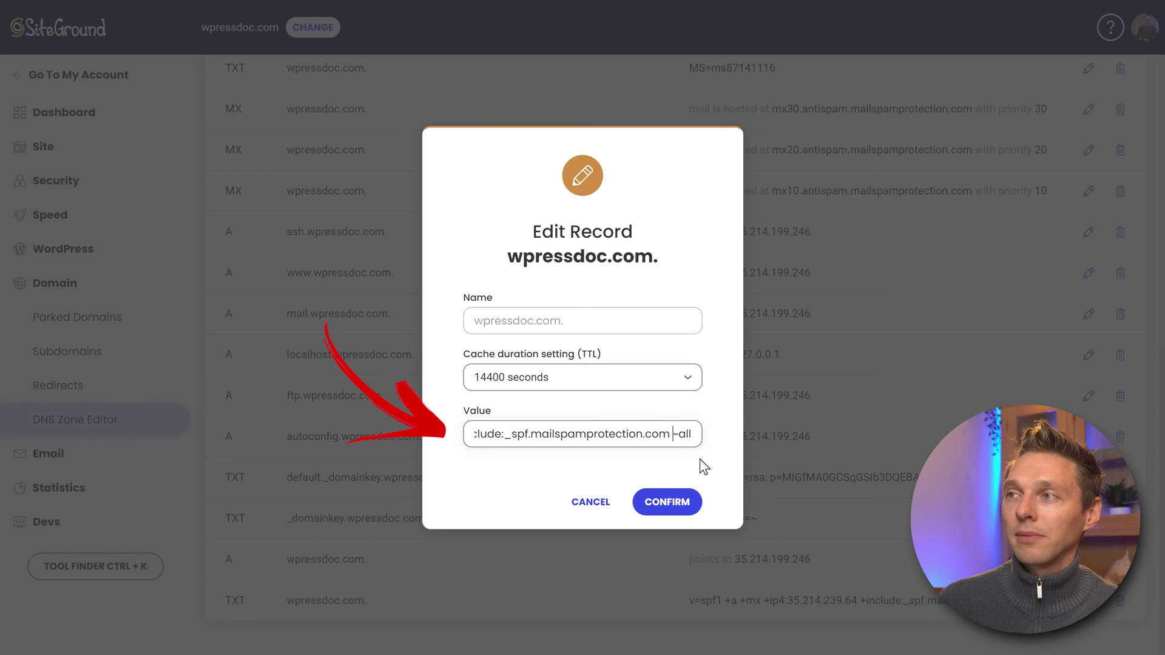
key("ctrl+a")
key("ctrl+v")
type("~all")
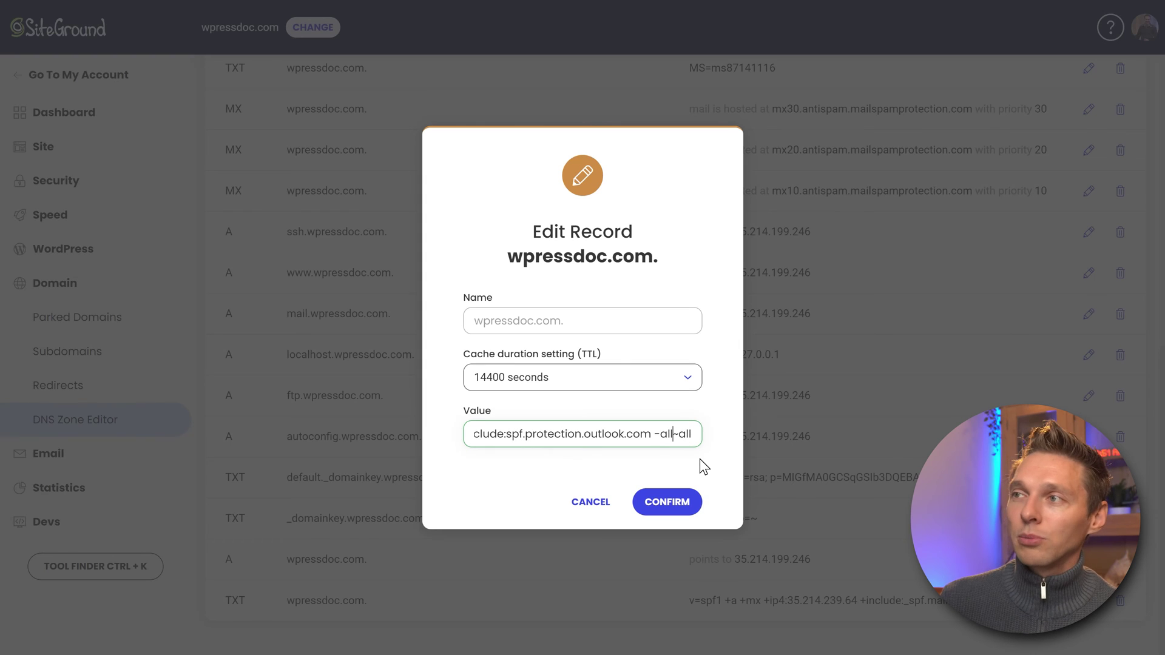
key("Delete")
key("Delete")
key("Delete")
key("Delete")
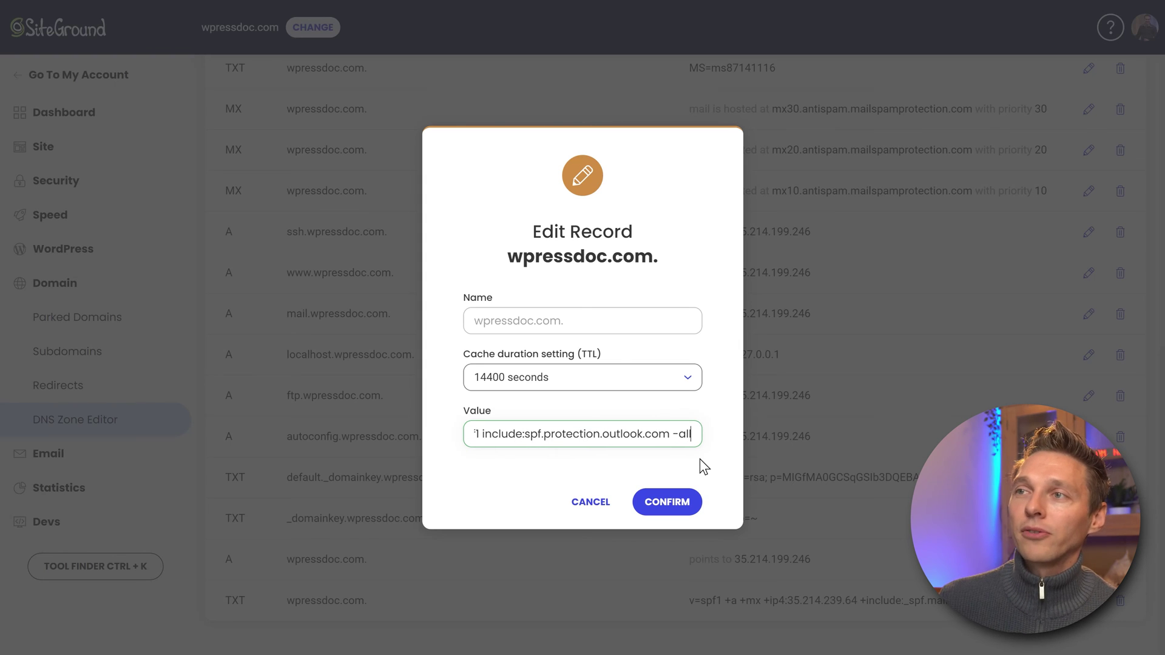
Step: Clean up the Value field by removing the duplicate v=spf1 prefix and extra space
left_click(478, 433)
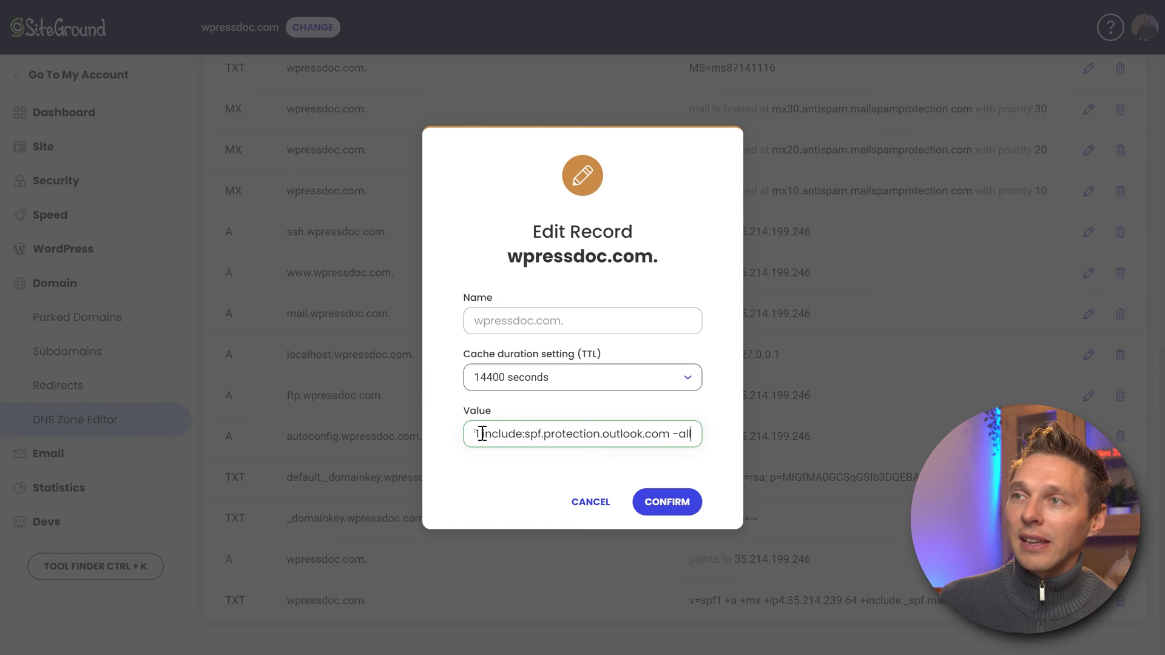
key("Left")
key("Left")
key("Left")
key("Left")
key("Left")
key("Left")
key("Left")
key("Left")
key("Left")
key("Left")
key("Left")
key("Left")
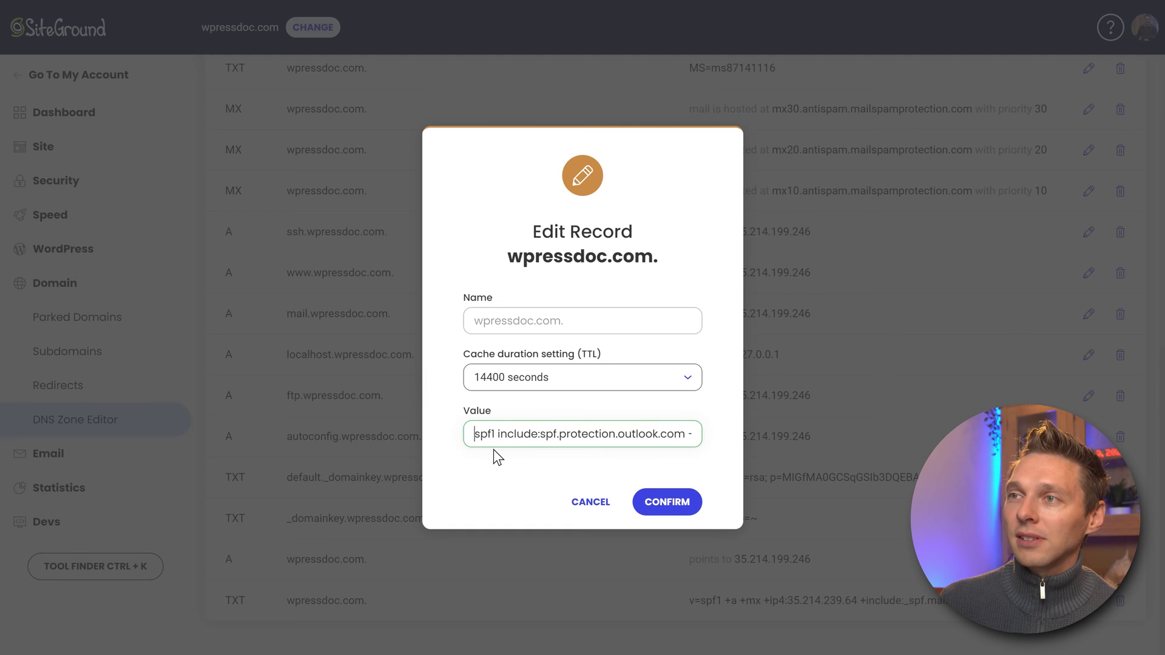
key("Left")
key("Left")
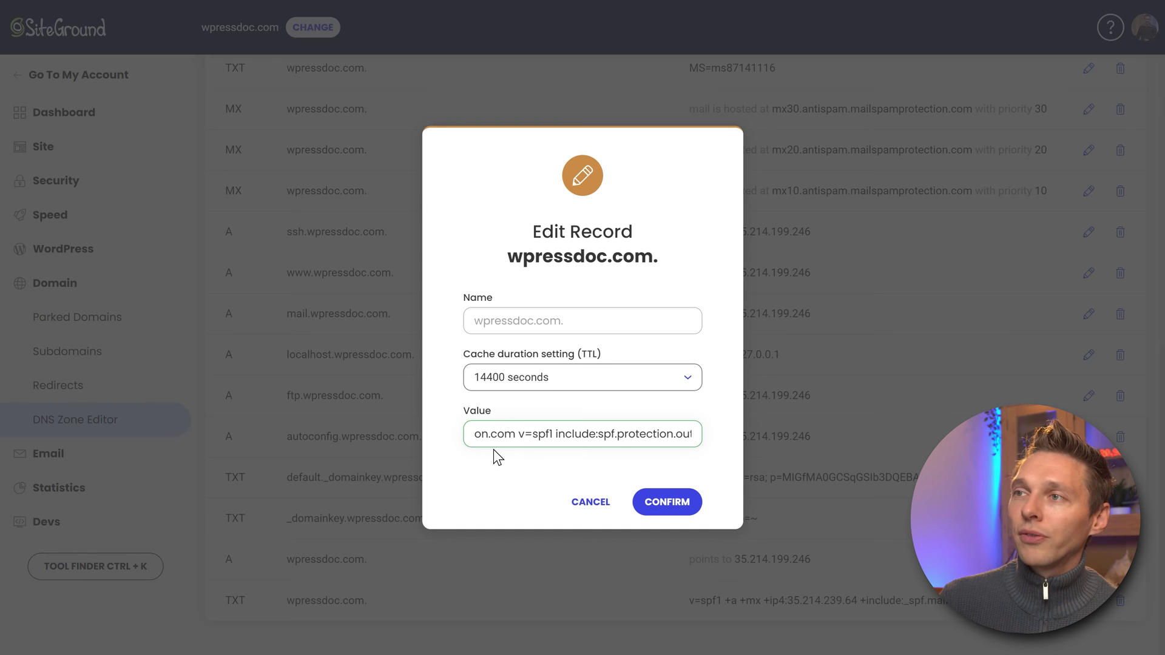
key("Delete")
key("Delete")
key("Delete")
key("Delete")
key("Delete")
key("Delete")
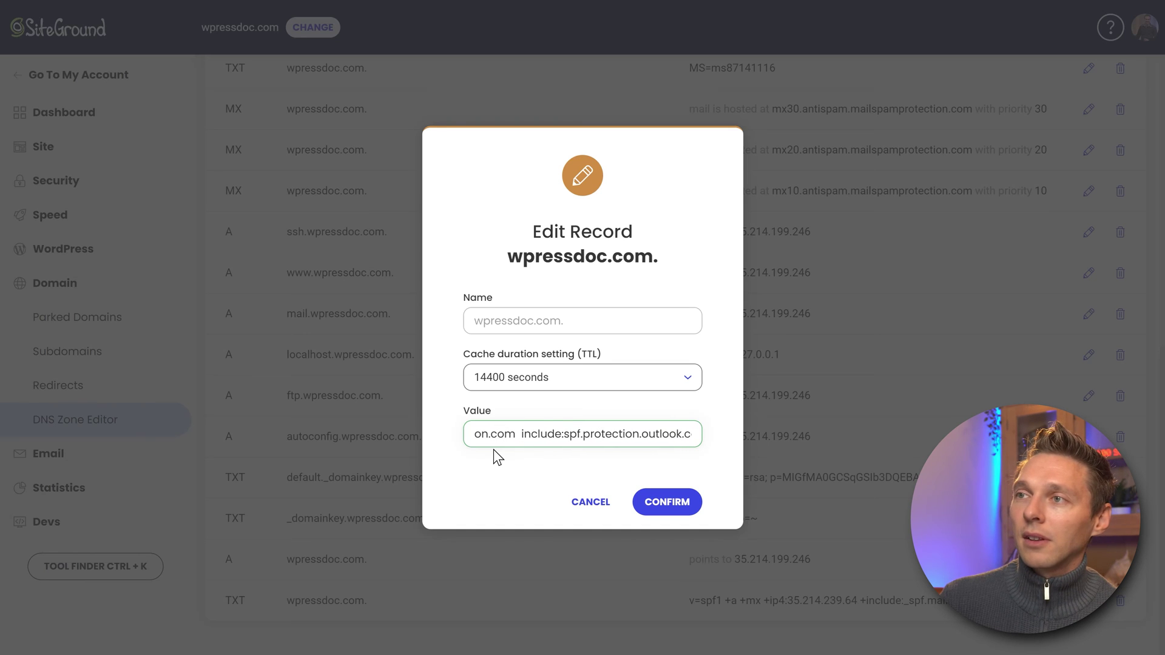
key("Delete")
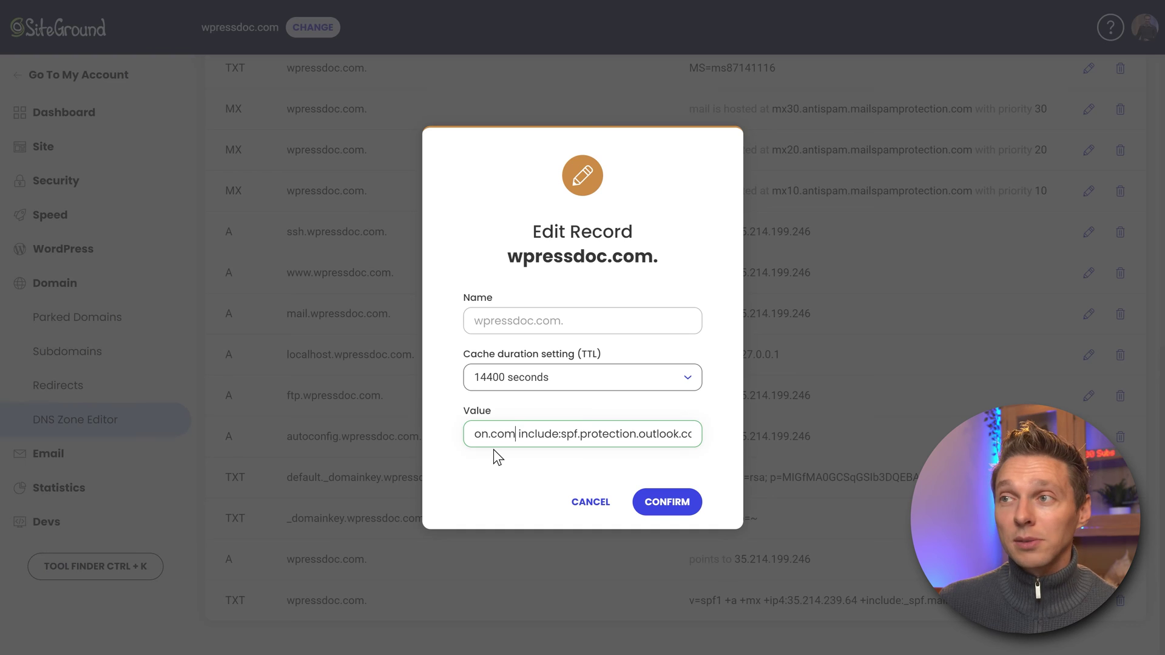
key("Home")
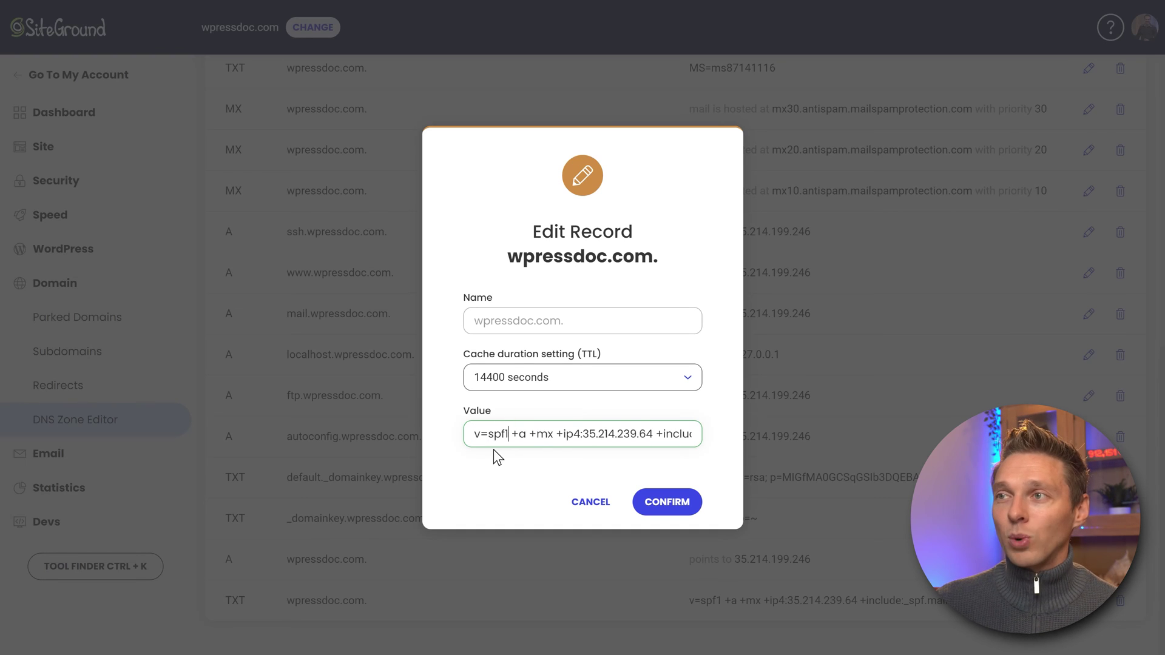
key("Right")
key("Right")
key("Right")
key("Right")
key("Right")
key("Right")
key("Right")
key("Right")
key("Right")
key("Right")
key("Right")
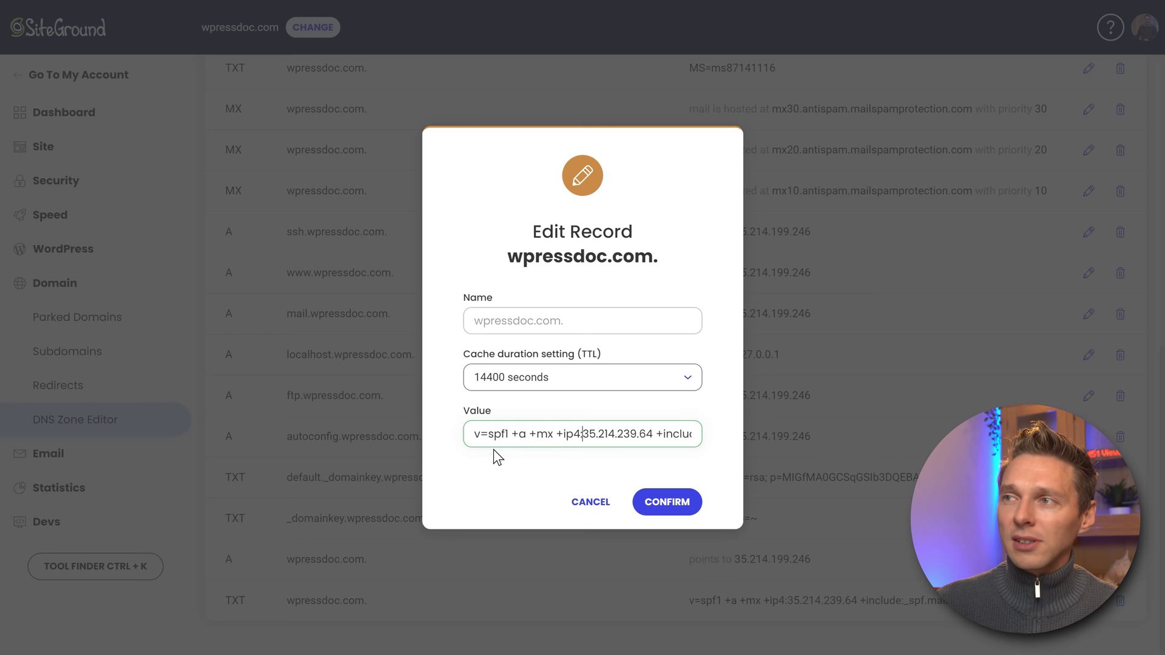
key("Right")
key("Right")
key("Right")
key("Right")
key("Right")
key("Right")
key("Right")
key("Right")
key("Right")
key("Right")
key("Right")
key("Right")
key("Right")
key("Right")
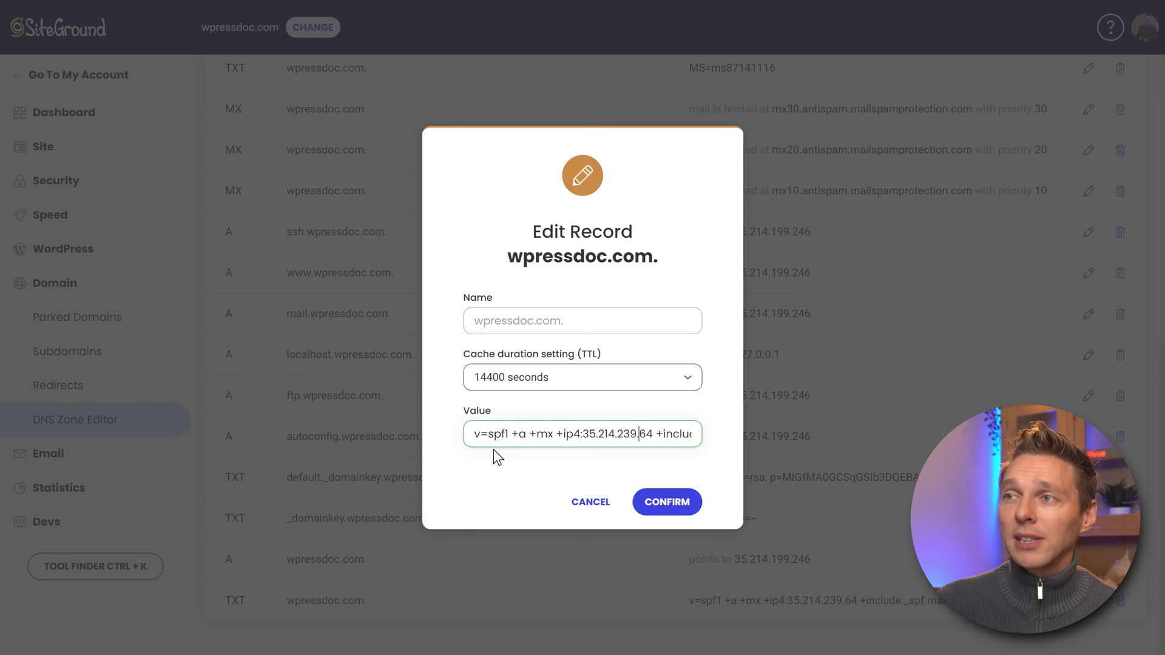
key("Right")
key("Right")
key("Right")
key("Right")
key("Right")
key("Right")
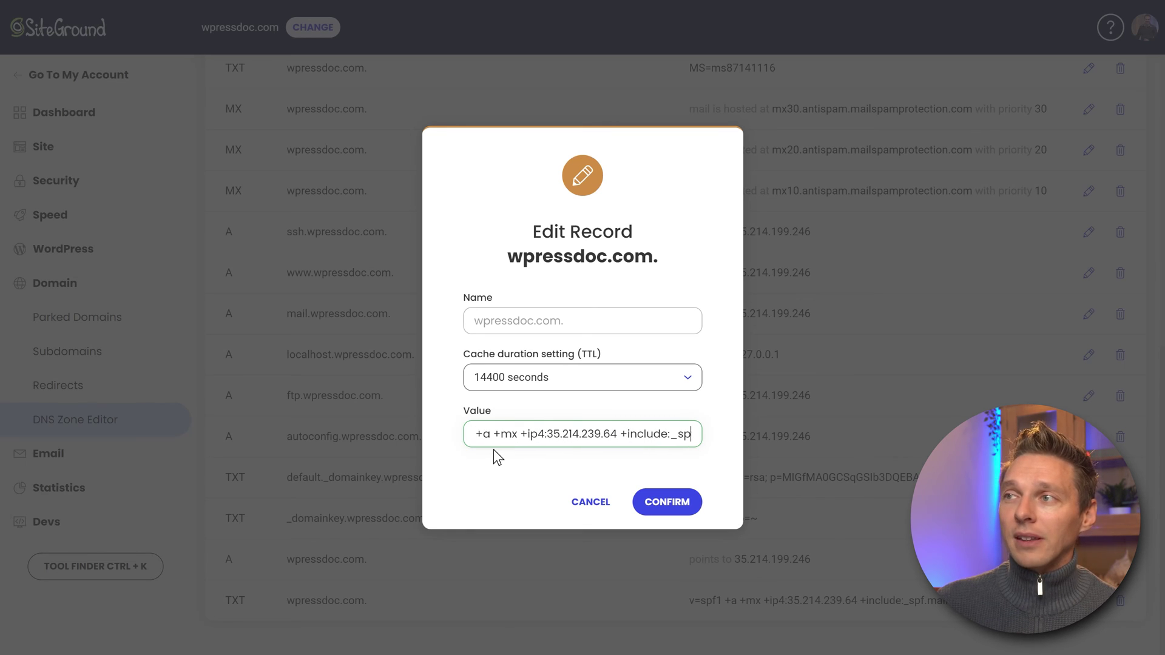
key("Right")
key("Right")
key("Right")
key("Right")
key("Right")
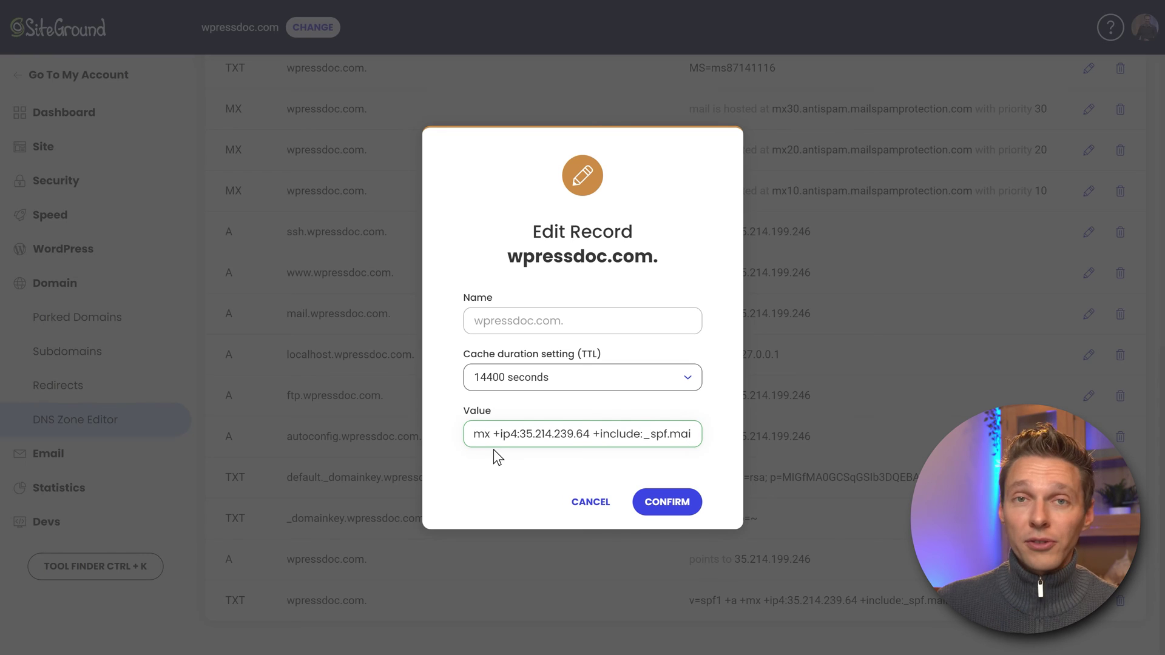
key("Right")
key("Right")
key("Right")
key("Right")
key("Right")
key("Right")
key("Right")
key("Right")
key("Right")
key("Right")
key("Right")
key("Right")
key("Right")
key("Right")
key("Right")
key("Right")
key("Right")
key("Right")
key("Right")
Step: Append include:spf.protection.outlook.com -all, set TTL to 1 hour, and confirm the record
type("incl")
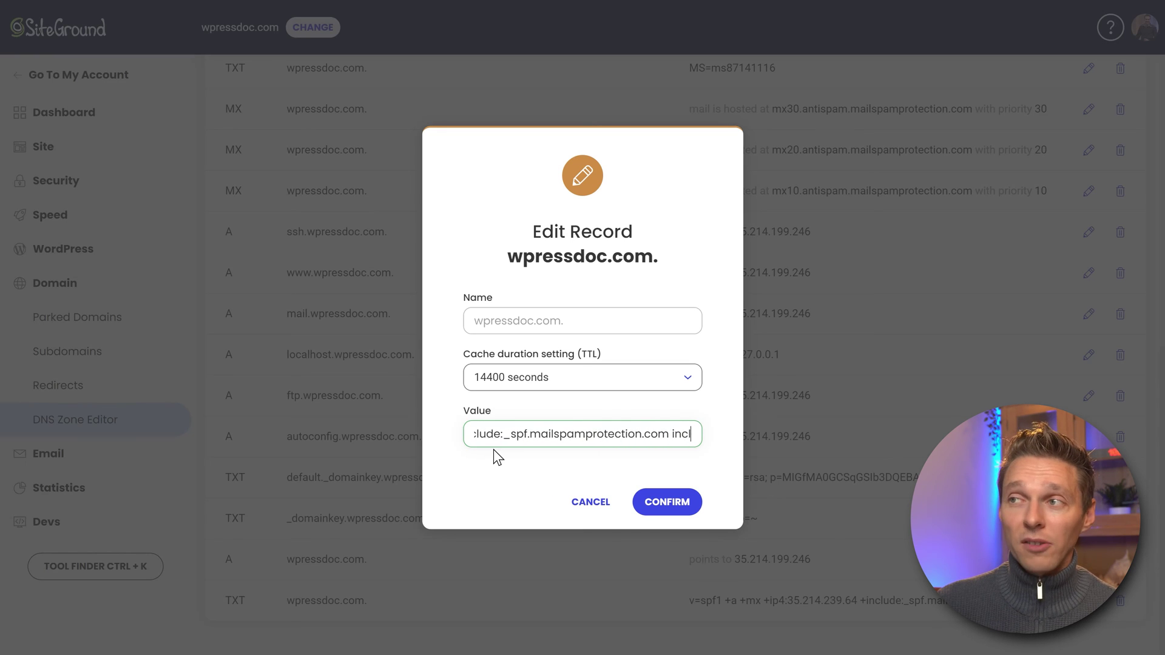
type("ude:spf.protection.outlook")
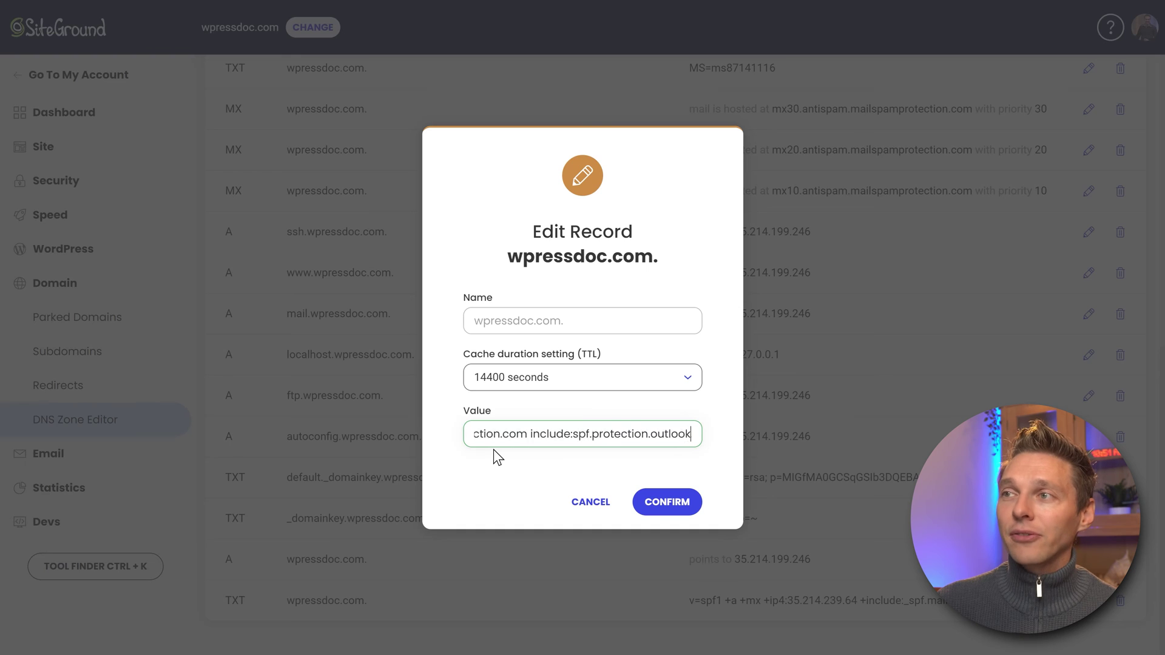
type(".com -all")
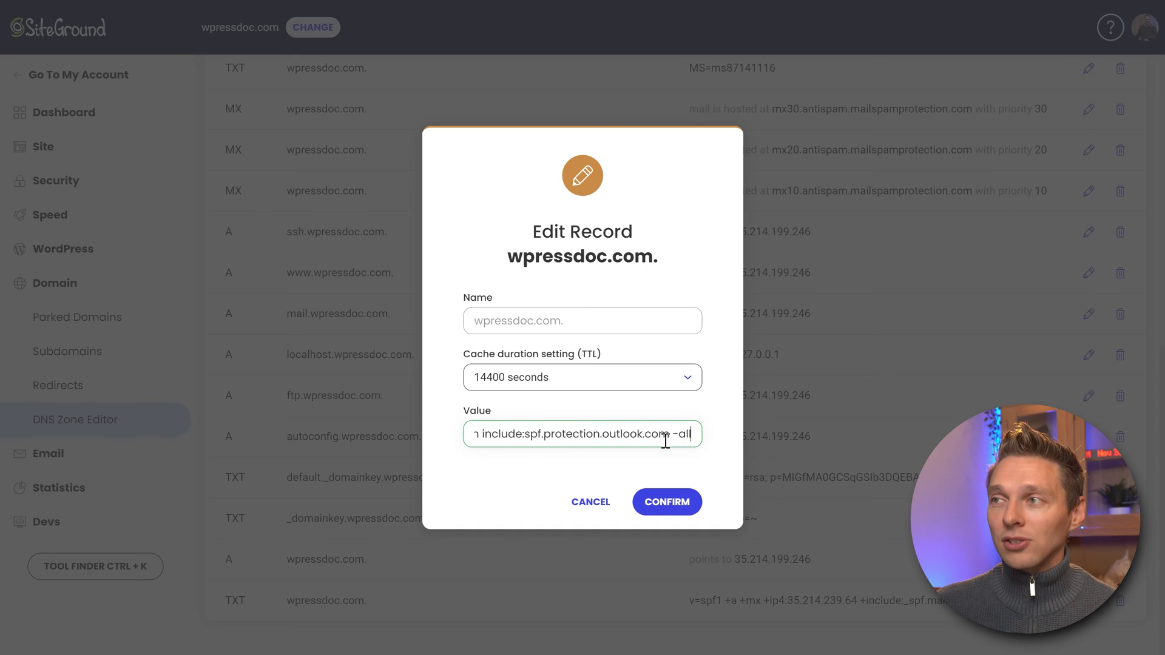
left_click(685, 384)
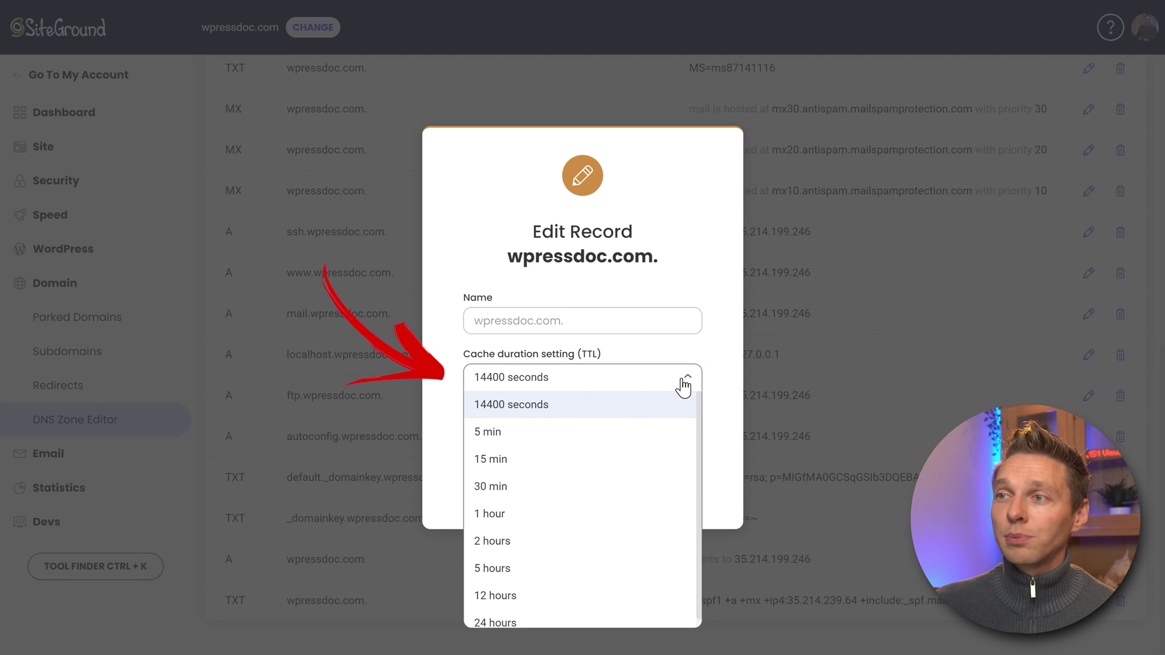
left_click(546, 589)
left_click(667, 501)
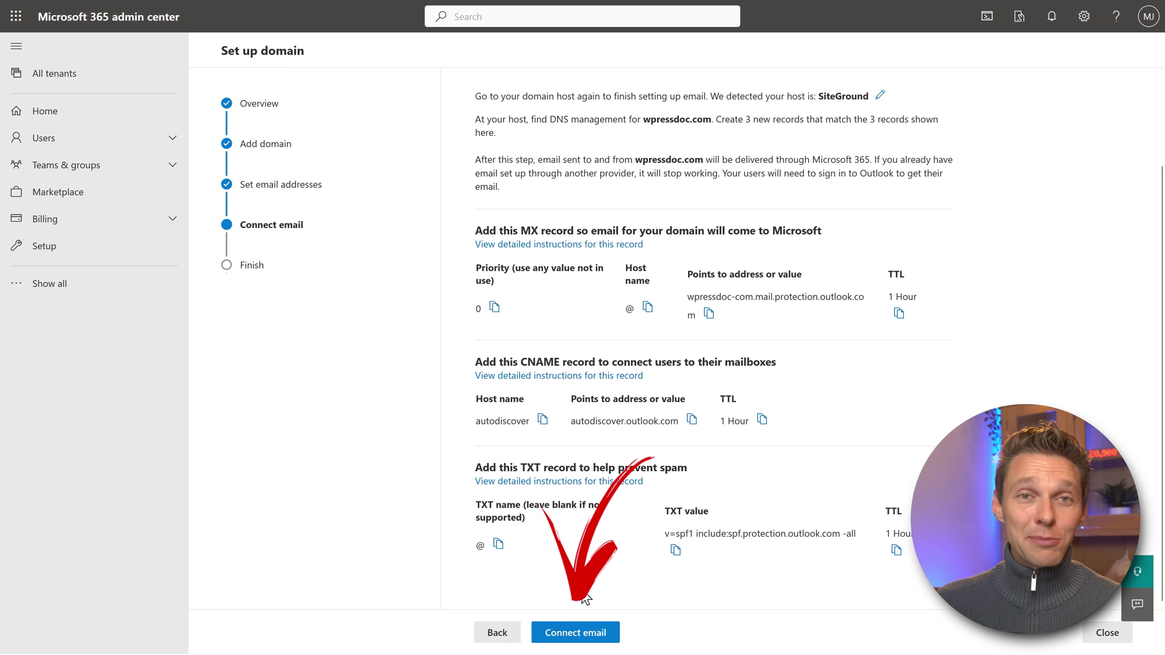
Step: Connect email for wpressdoc.com and let the DNS record check complete
left_click(569, 636)
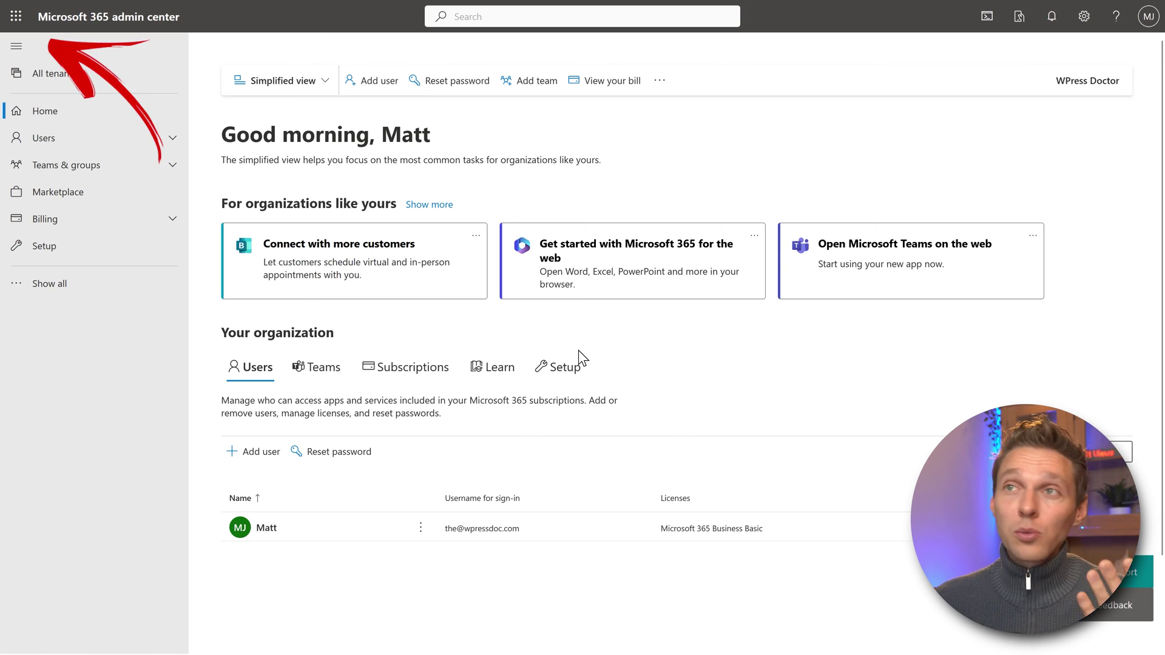
left_click(17, 17)
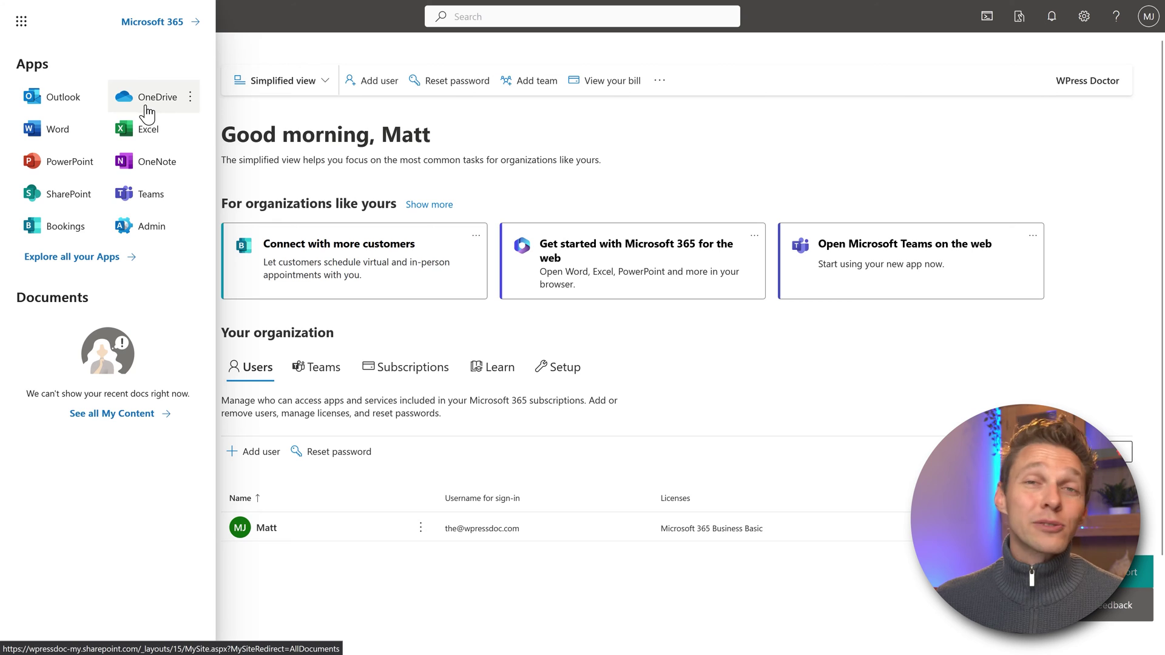
left_click(285, 134)
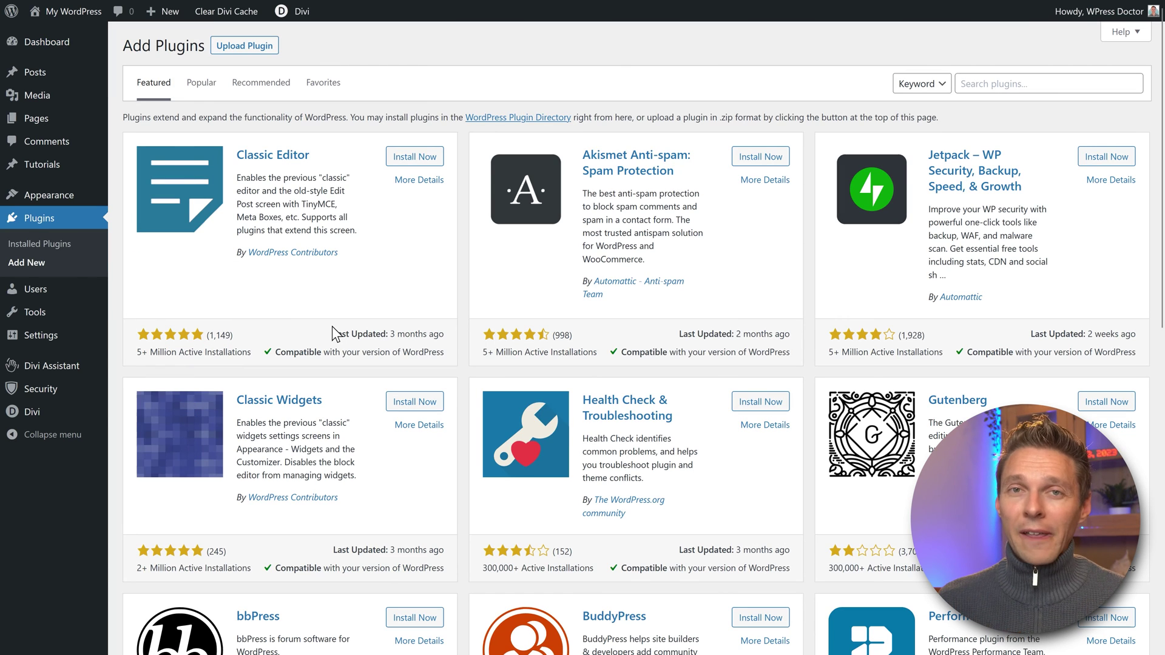
Step: Search for fluentsmtp, install and activate FluentSMTP, and open its Settings page
left_click(1001, 83)
type("fluent")
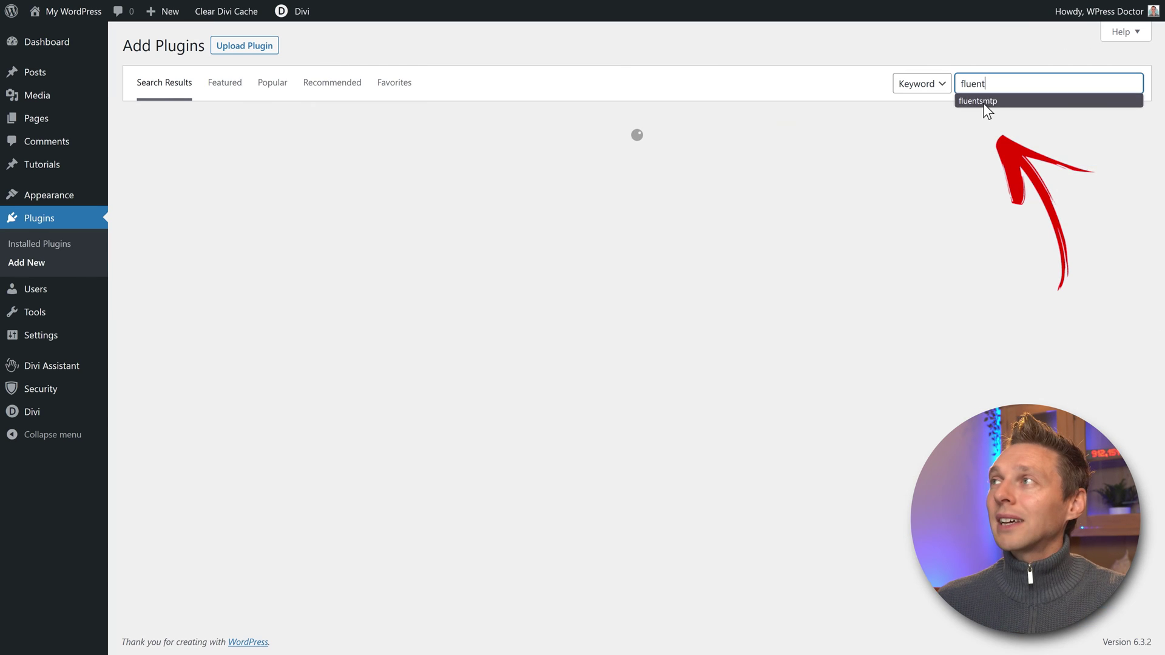
left_click(985, 103)
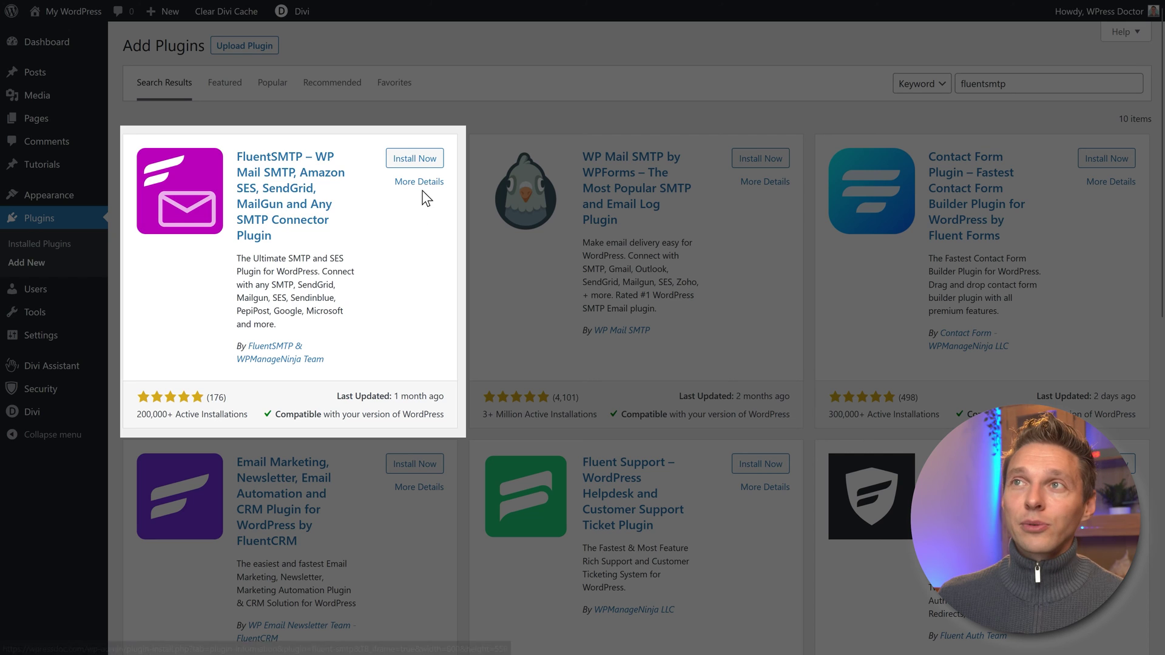
left_click(415, 161)
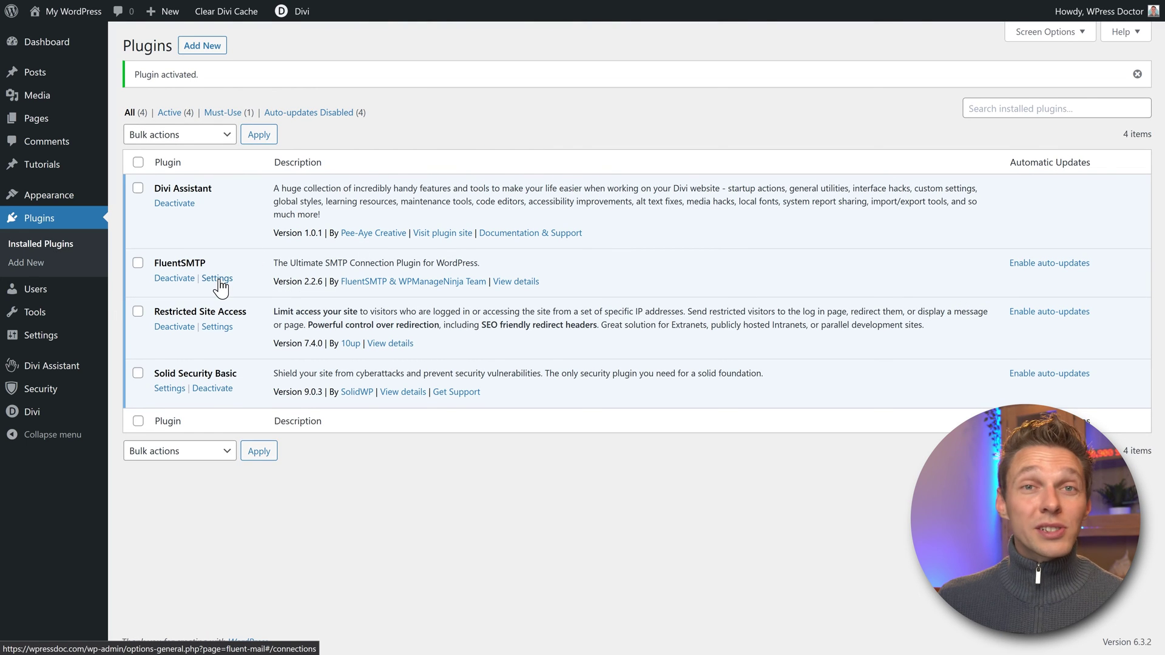
left_click(218, 280)
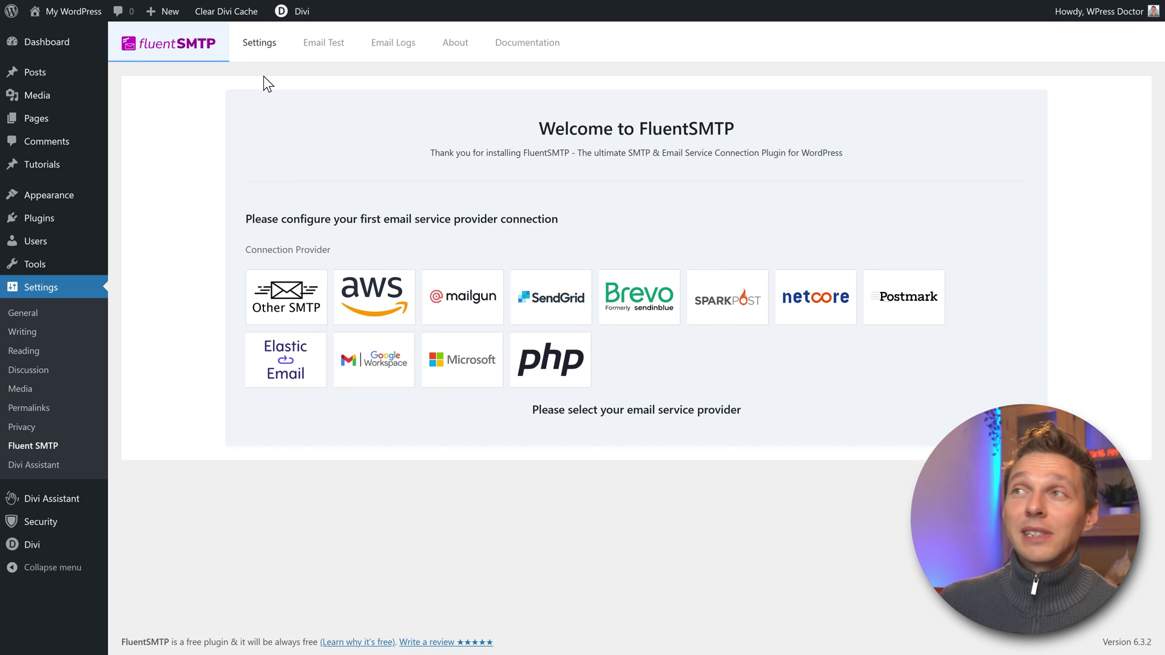
Step: Choose Microsoft as FluentSMTP's provider and fill in the sender email and sender name
left_click(469, 364)
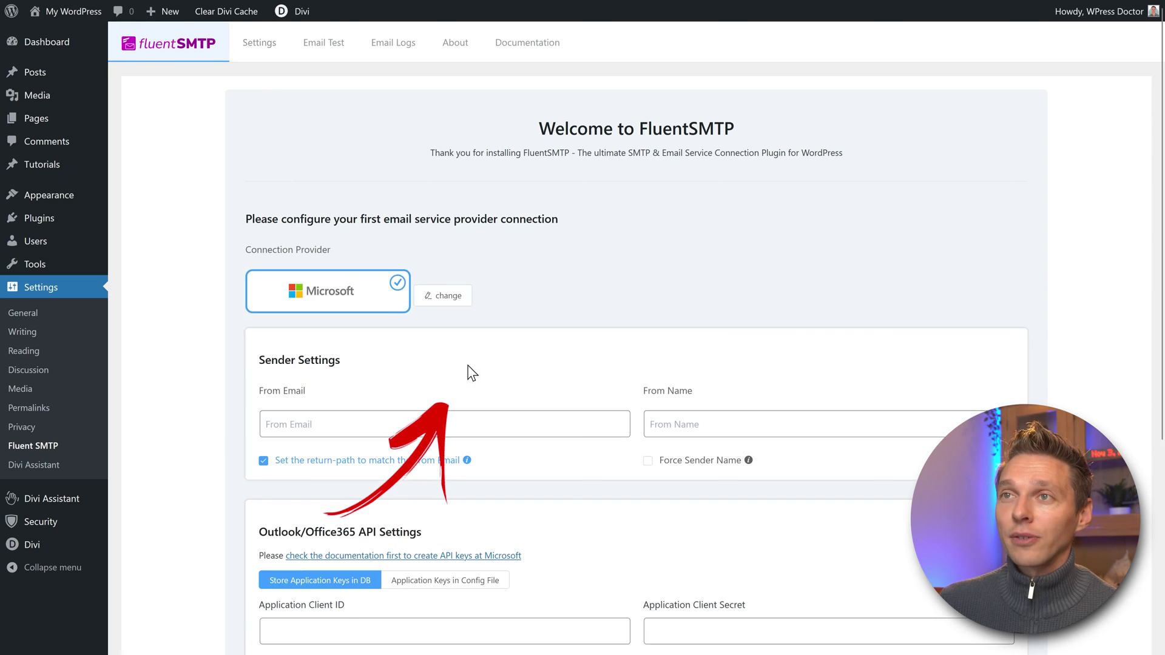
scroll(632, 242, "down", 4)
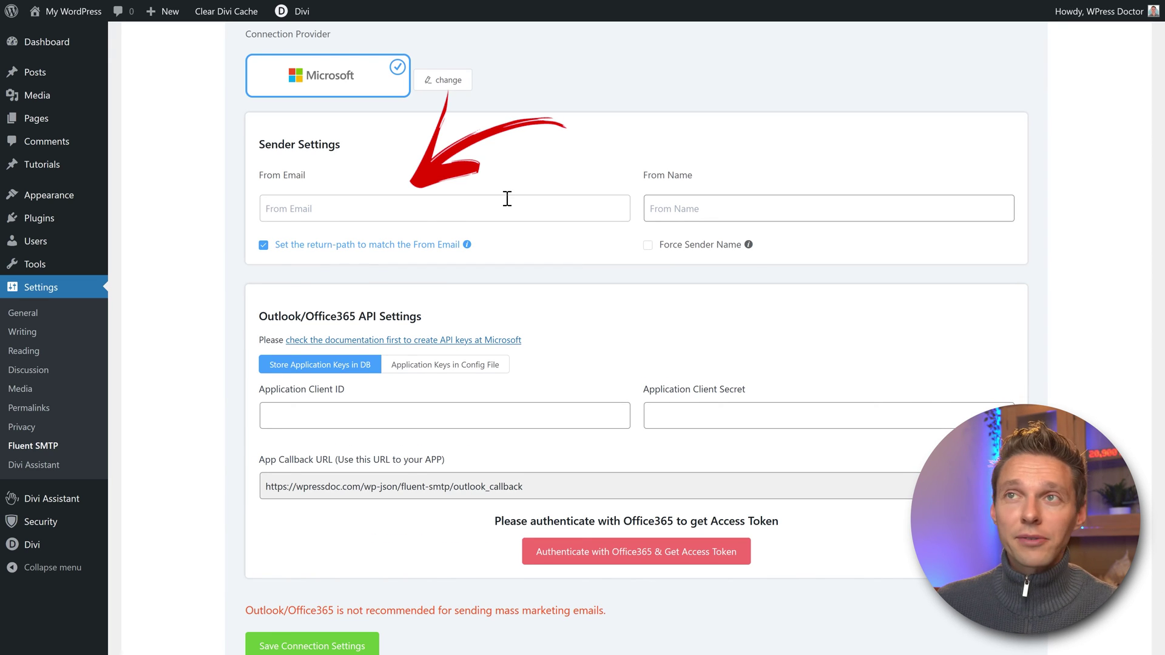
left_click(697, 205)
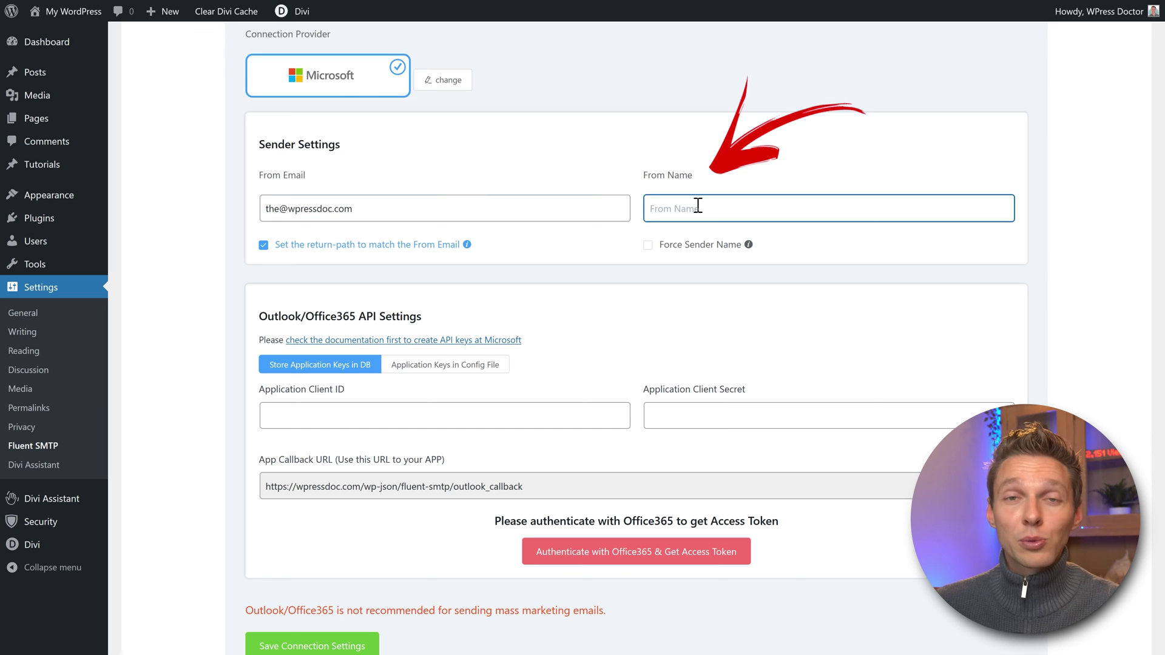
type("Matt")
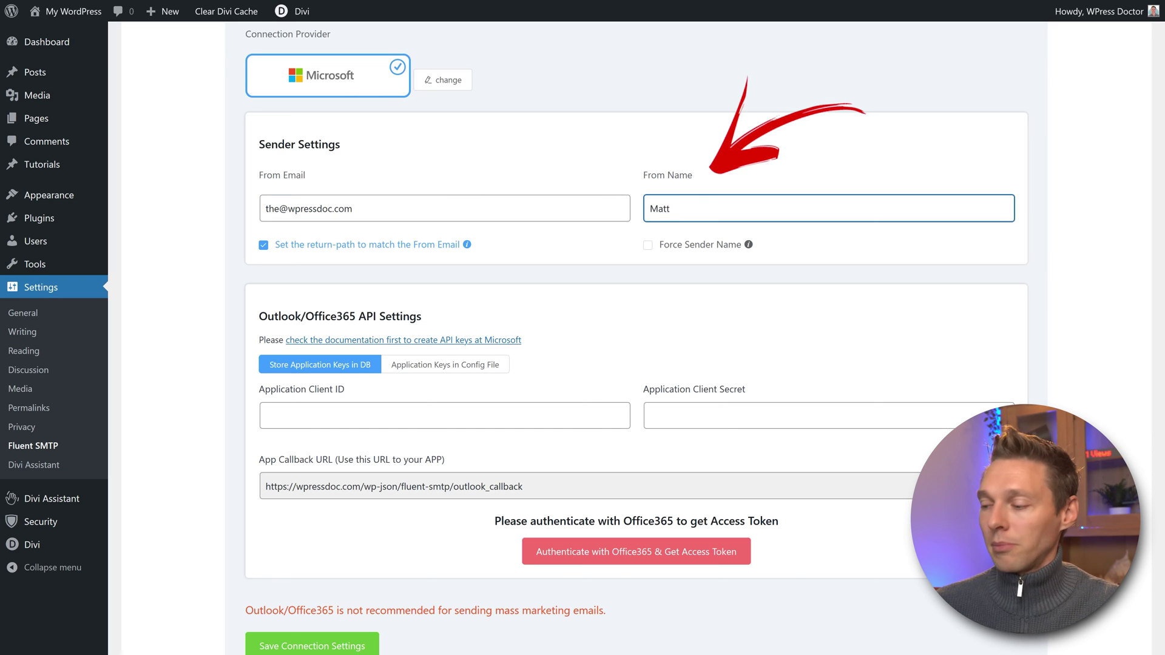
type(" | WPress Doctor")
left_click(591, 264)
scroll(591, 264, "down", 2)
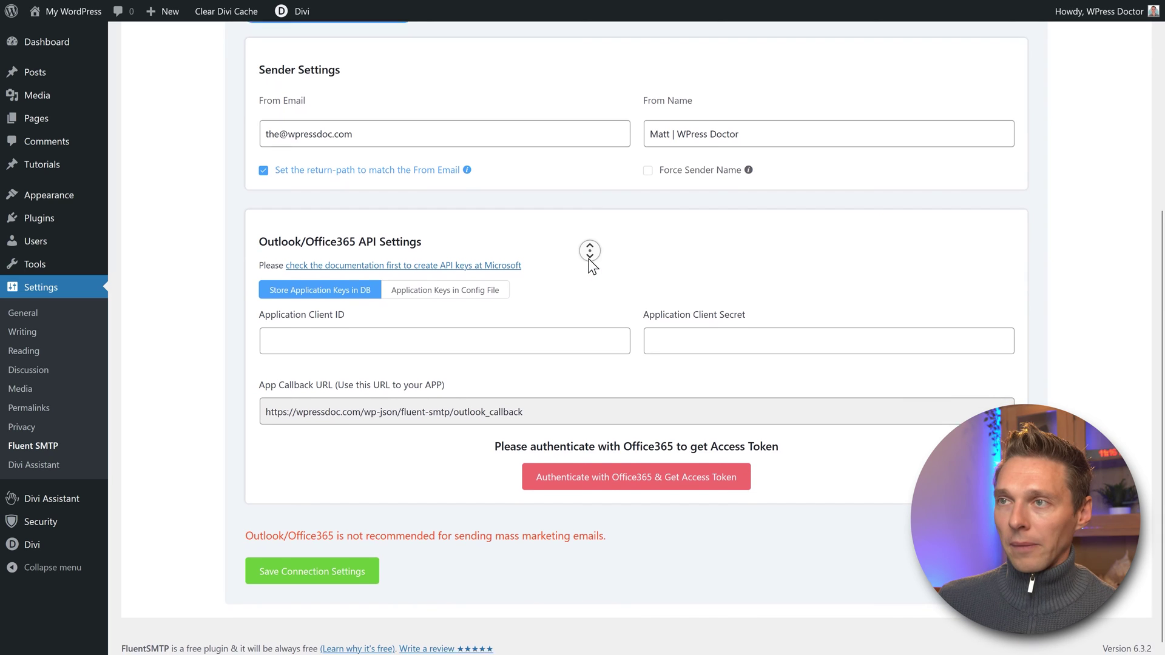
Step: Copy FluentSMTP's App Callback URL
triple_click(466, 405)
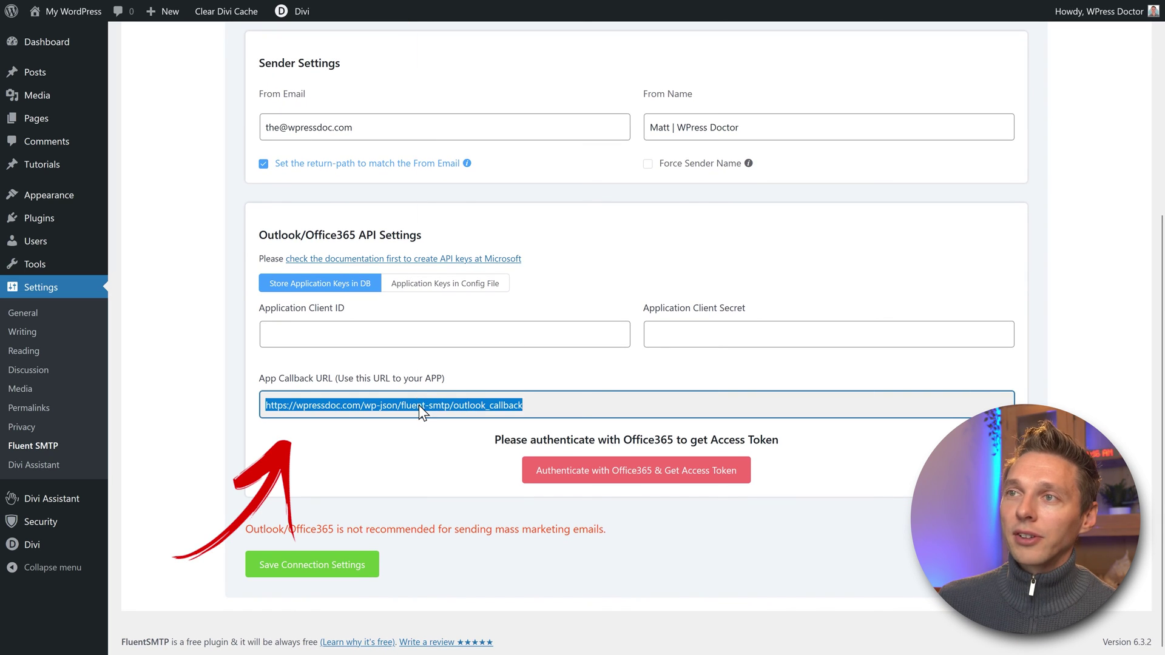
right_click(419, 405)
left_click(449, 262)
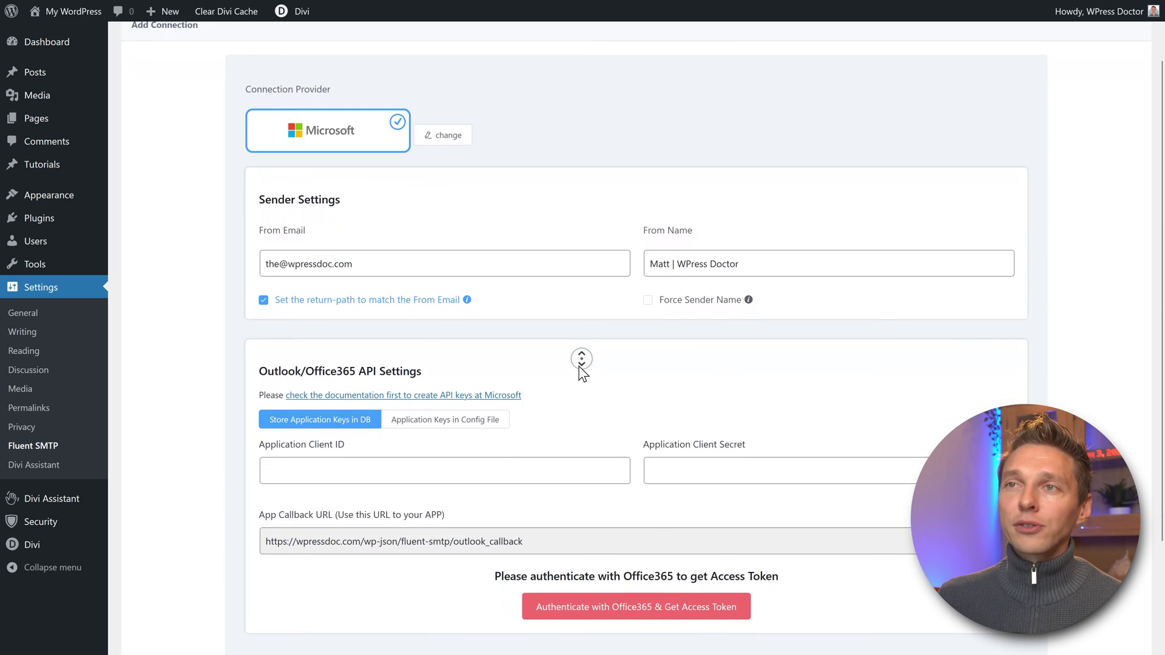
middle_click(581, 358)
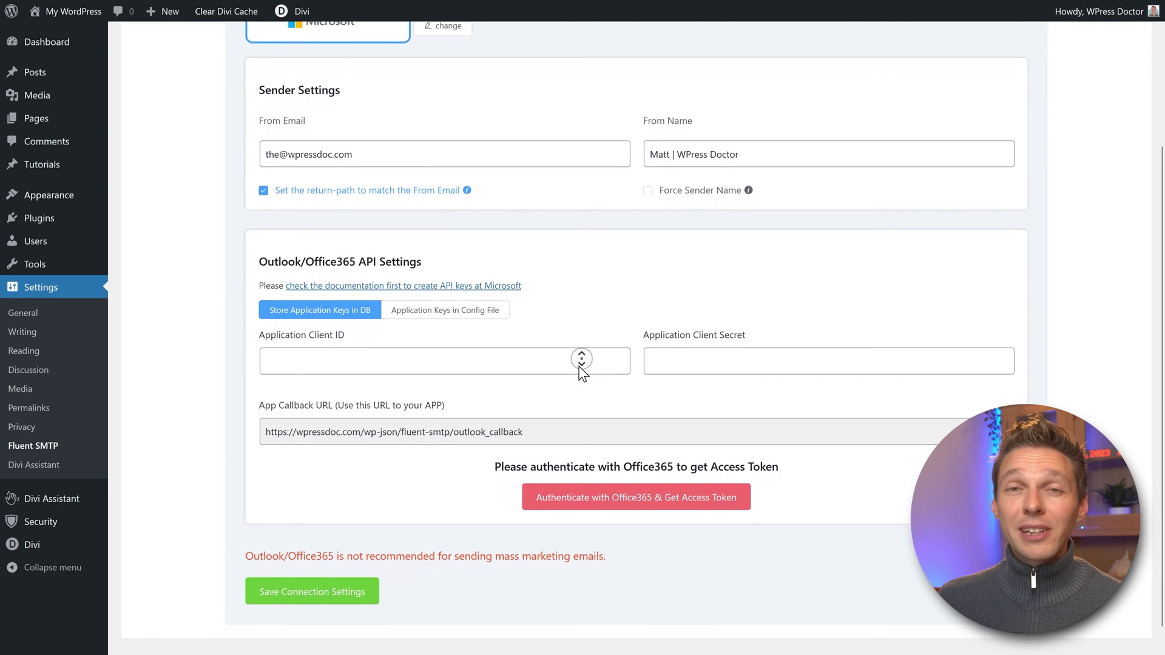
left_click(528, 378)
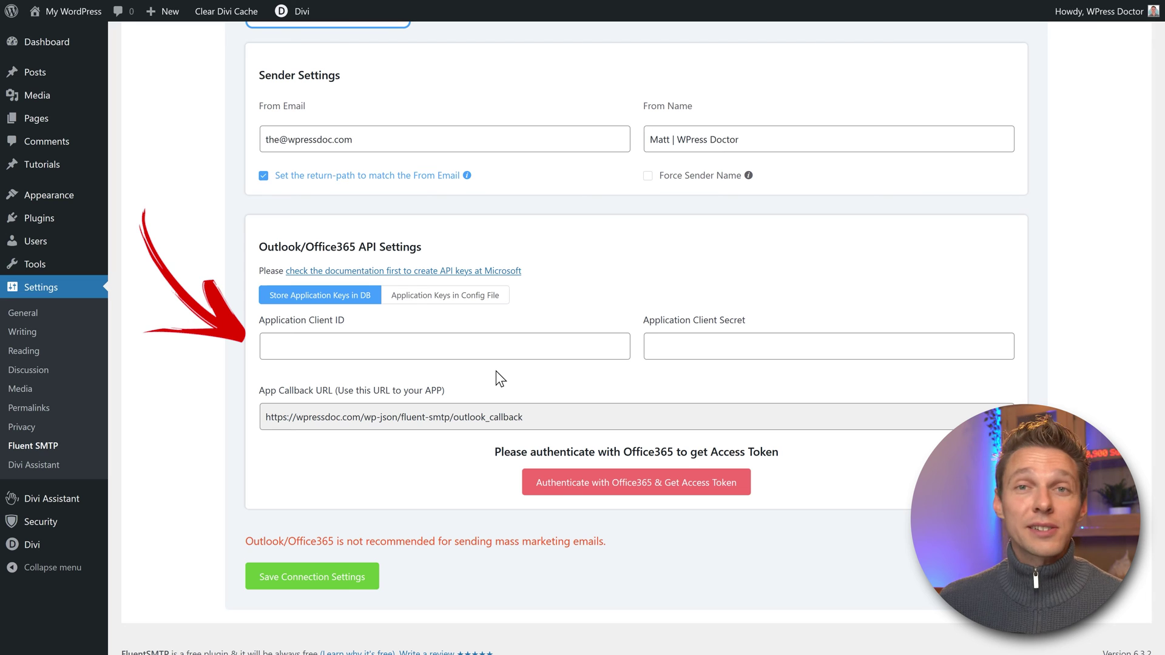
Step: Go to portal.azure.com in a new browser tab
mouse_move(341, 1)
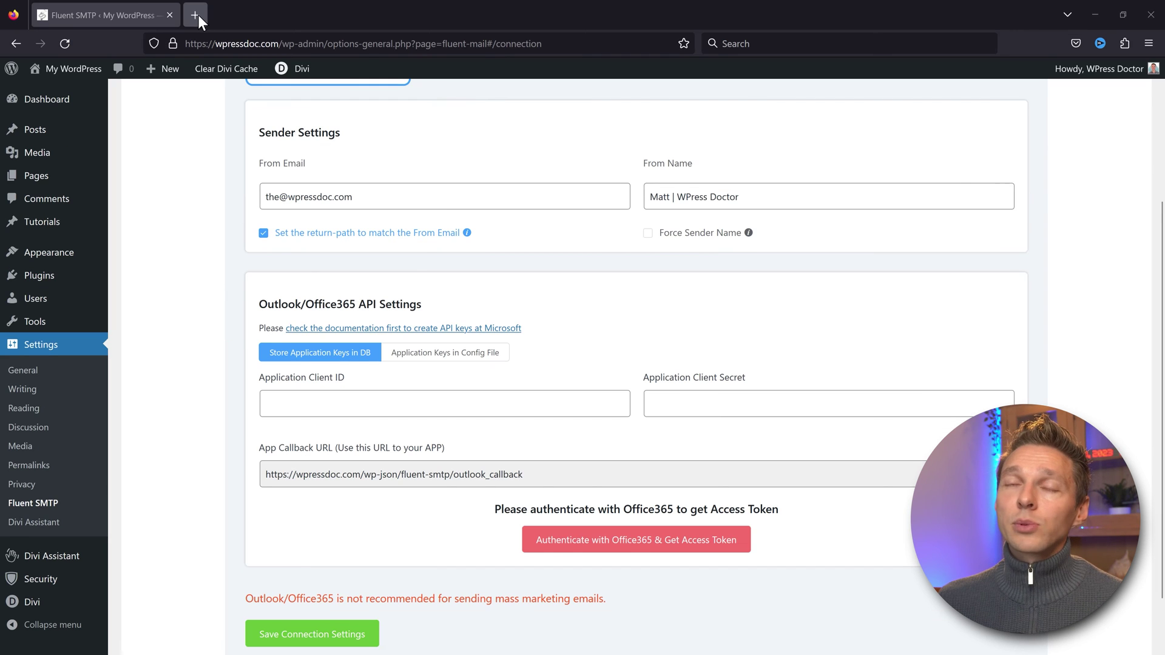
left_click(197, 15)
type("port")
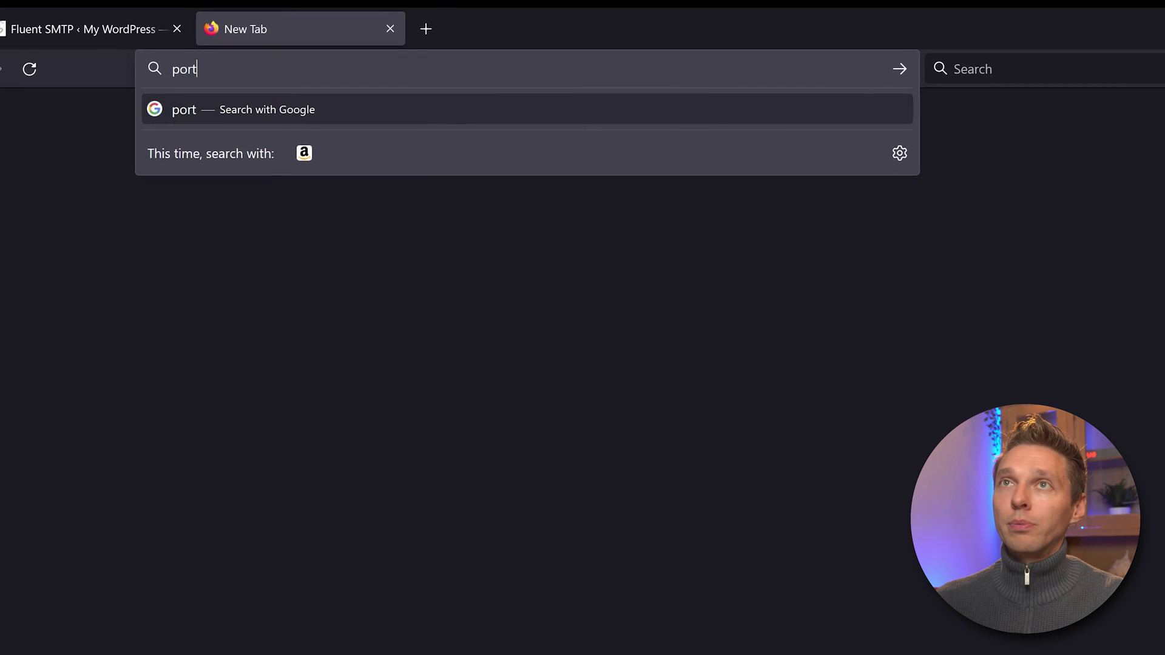
type("al.azure")
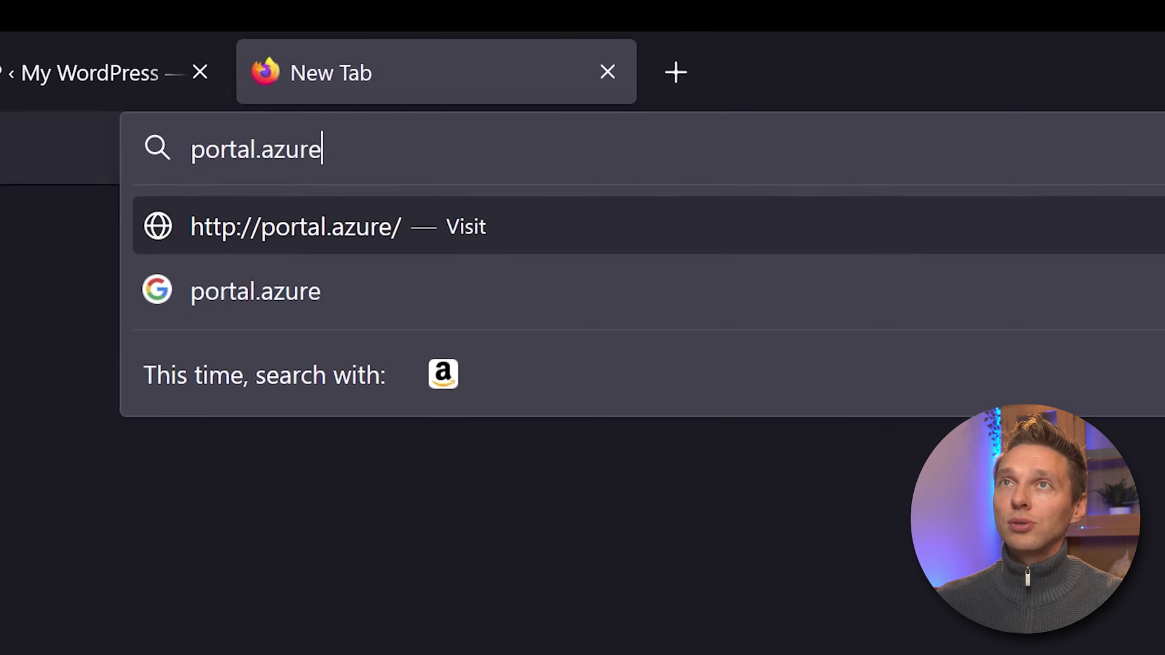
type(".com")
key("Return")
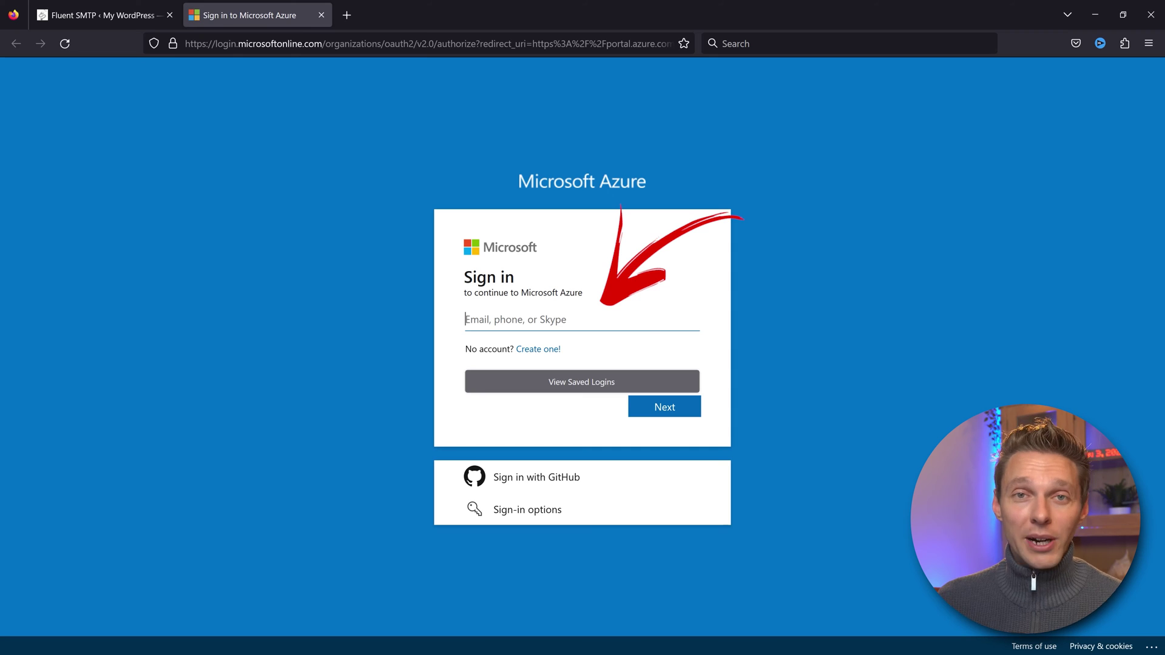
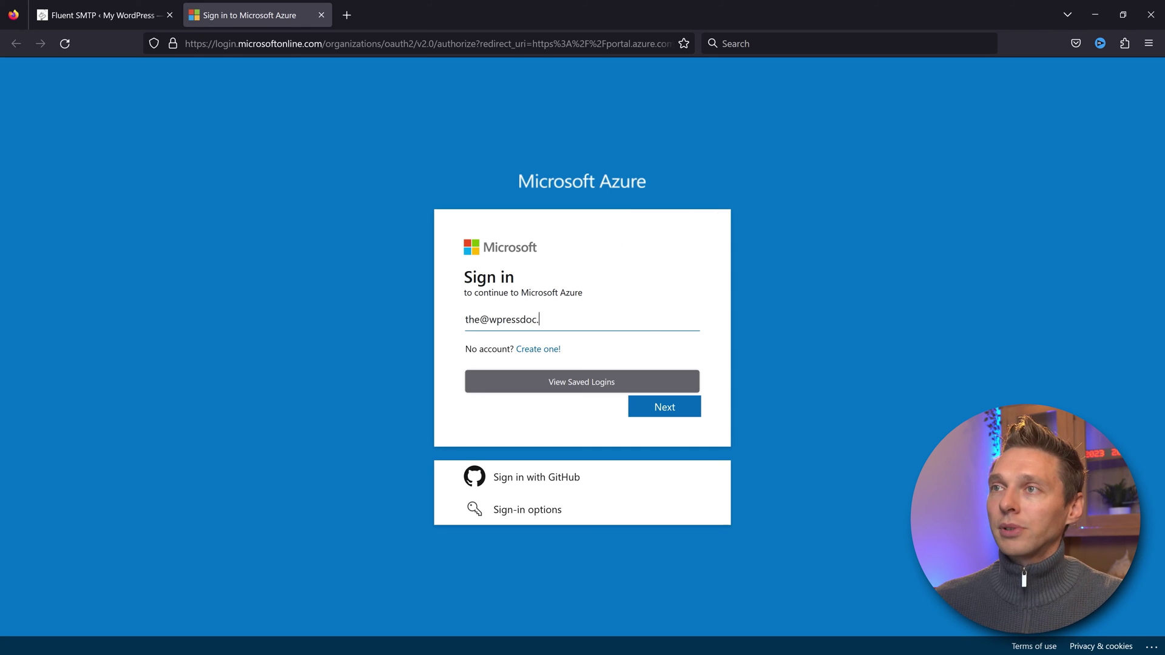
Step: Sign in with the site's account e-mail and password and choose to stay signed in
left_click(664, 406)
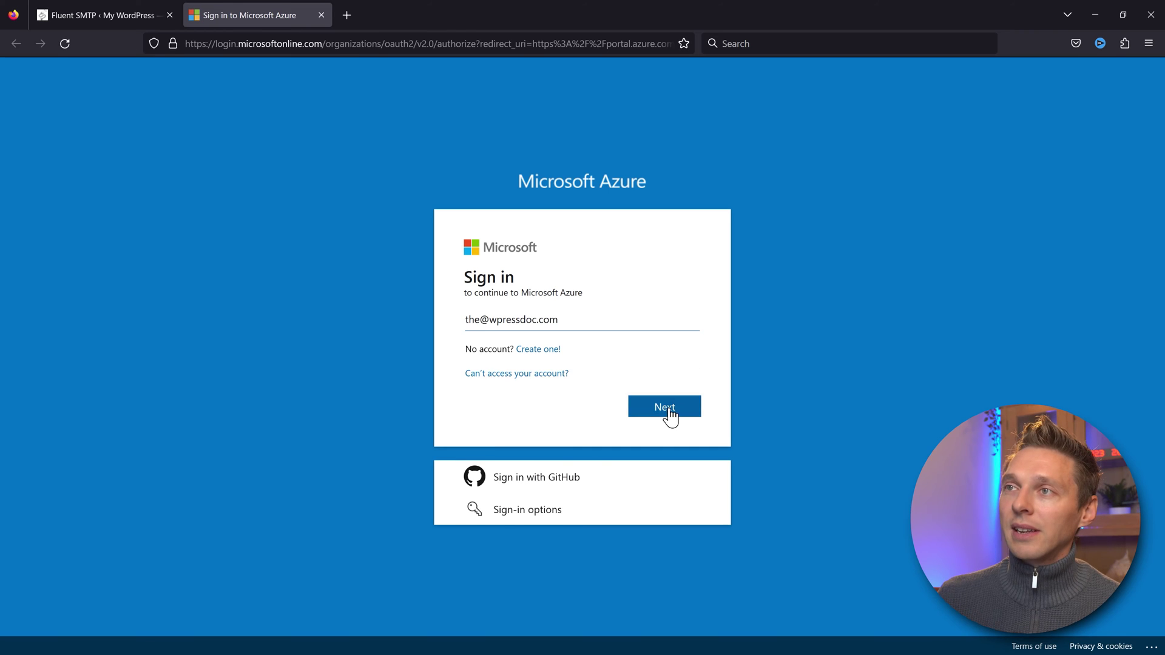
key("F11")
key("ctrl+v")
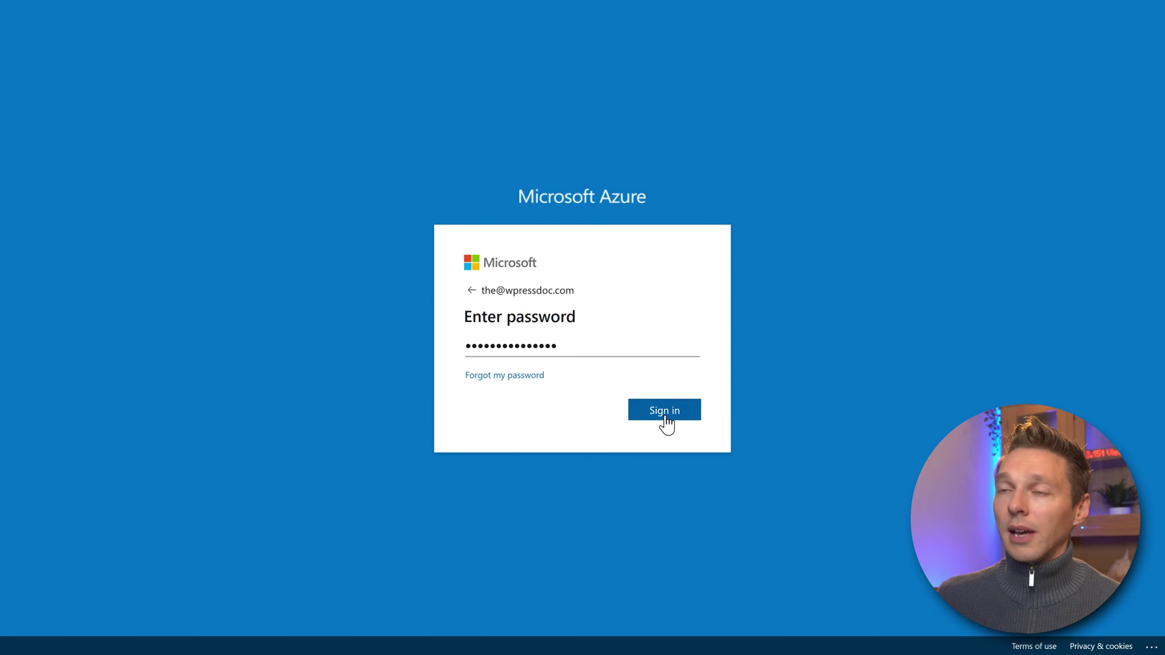
left_click(666, 419)
left_click(672, 423)
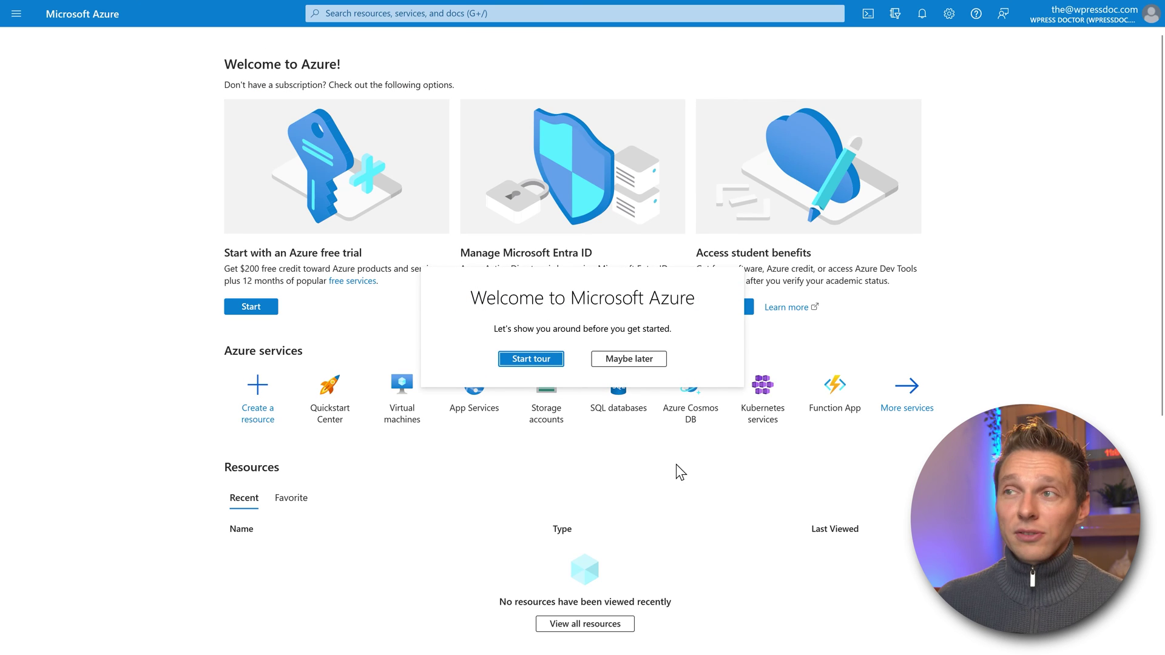
Step: Skip the welcome tour, find App registrations via search, and start a New registration
left_click(606, 360)
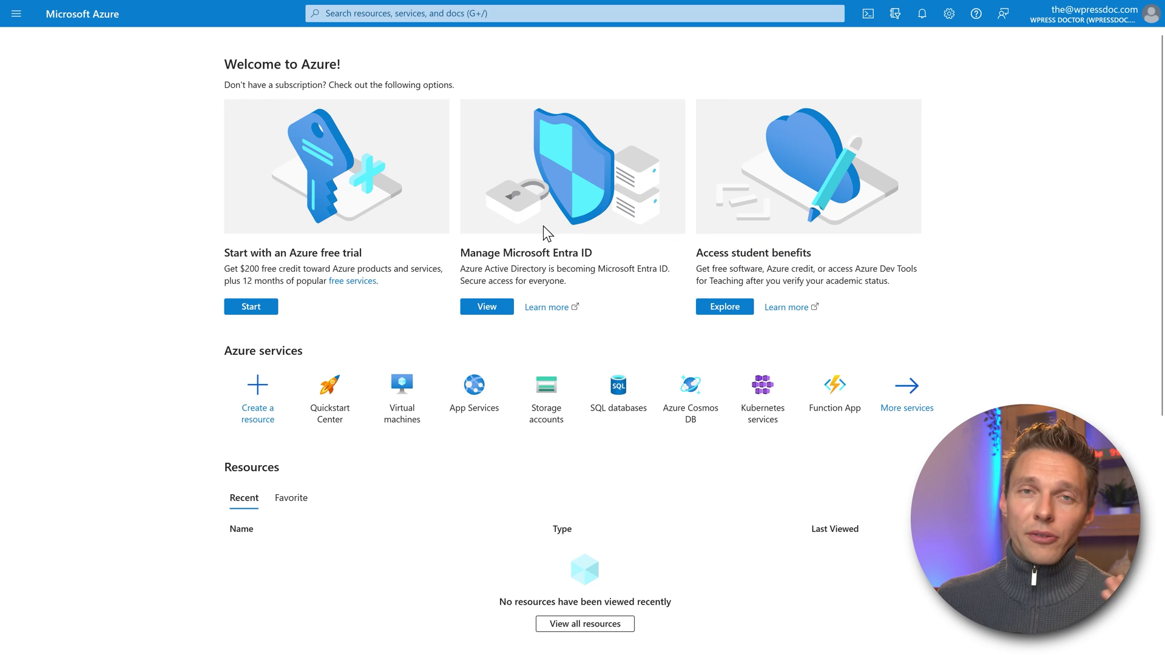
left_click(416, 19)
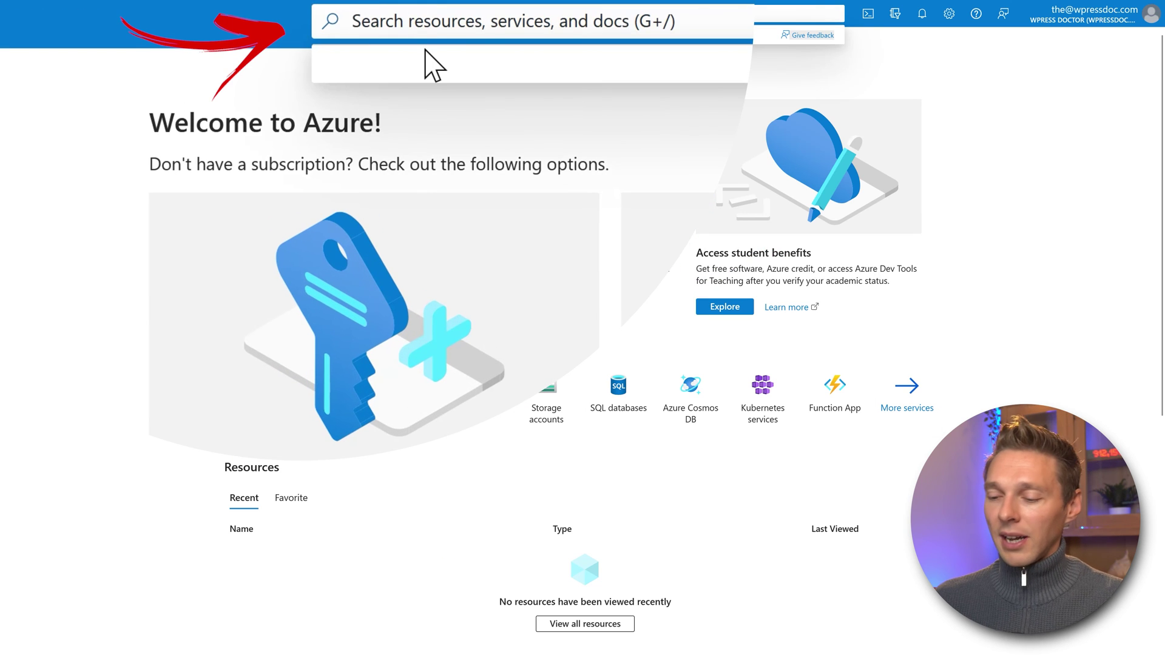
type("app registration")
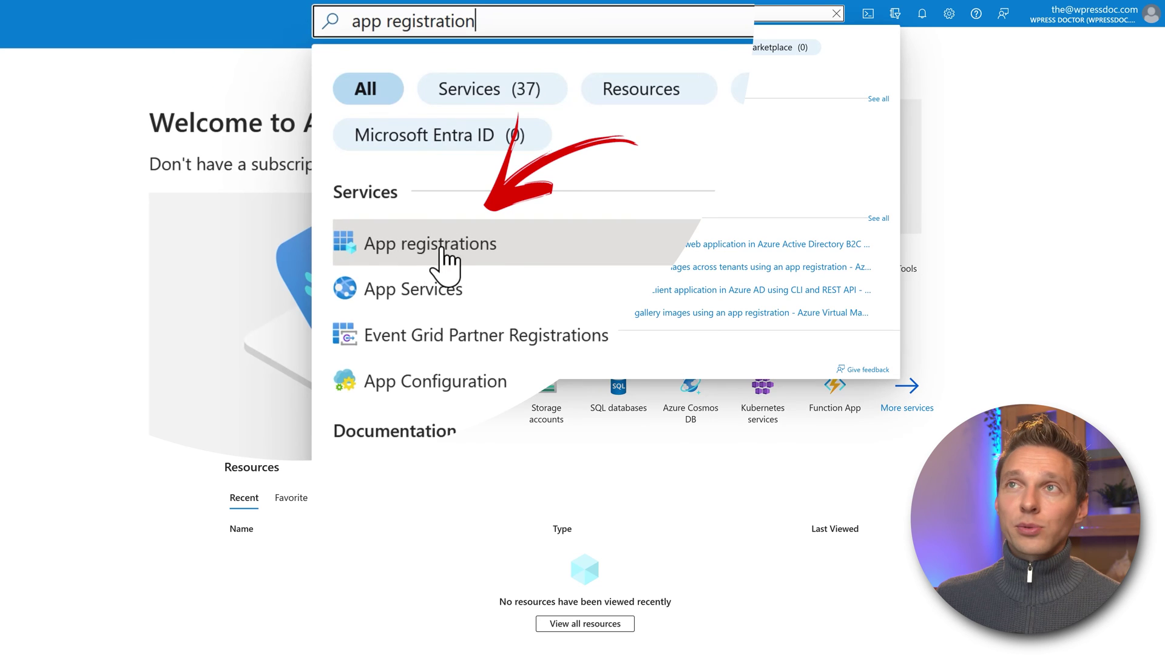
left_click(522, 255)
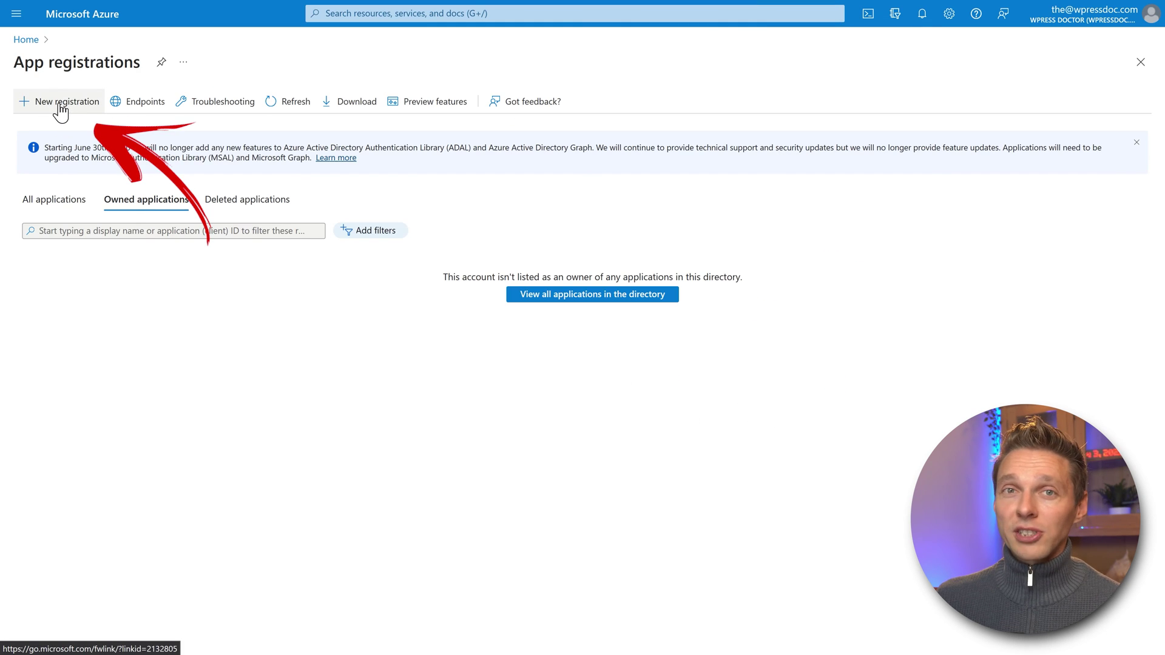
left_click(67, 104)
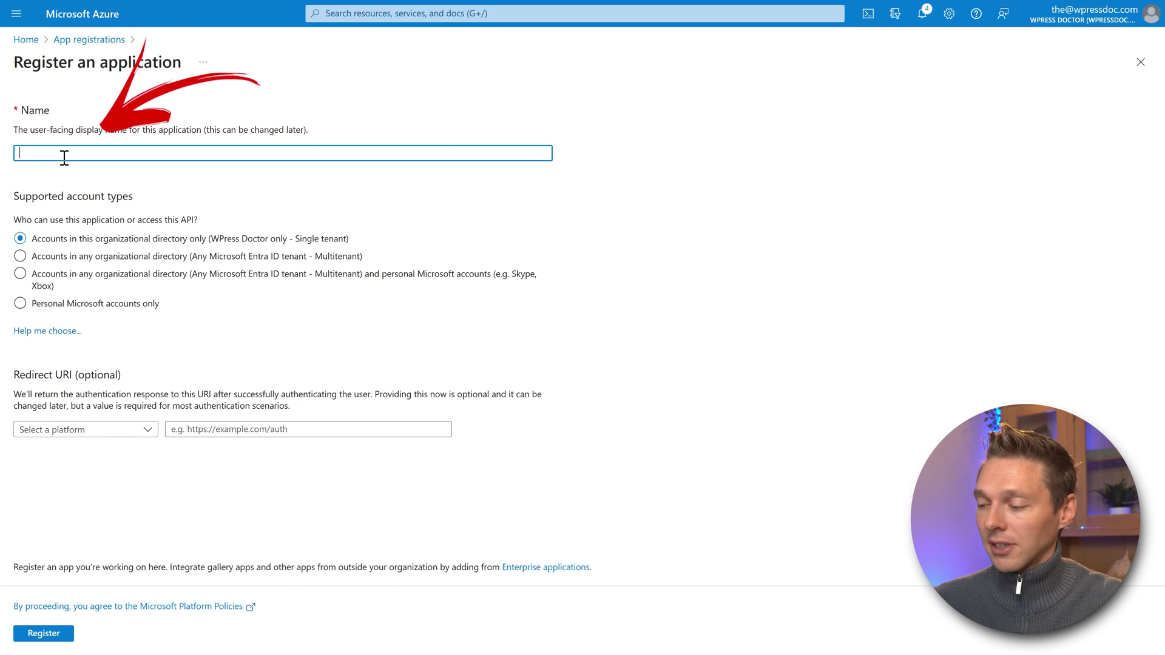
Step: Name the app 'WordPress connection', allow any organizational and personal accounts, and choose Web platform
type("WordPress")
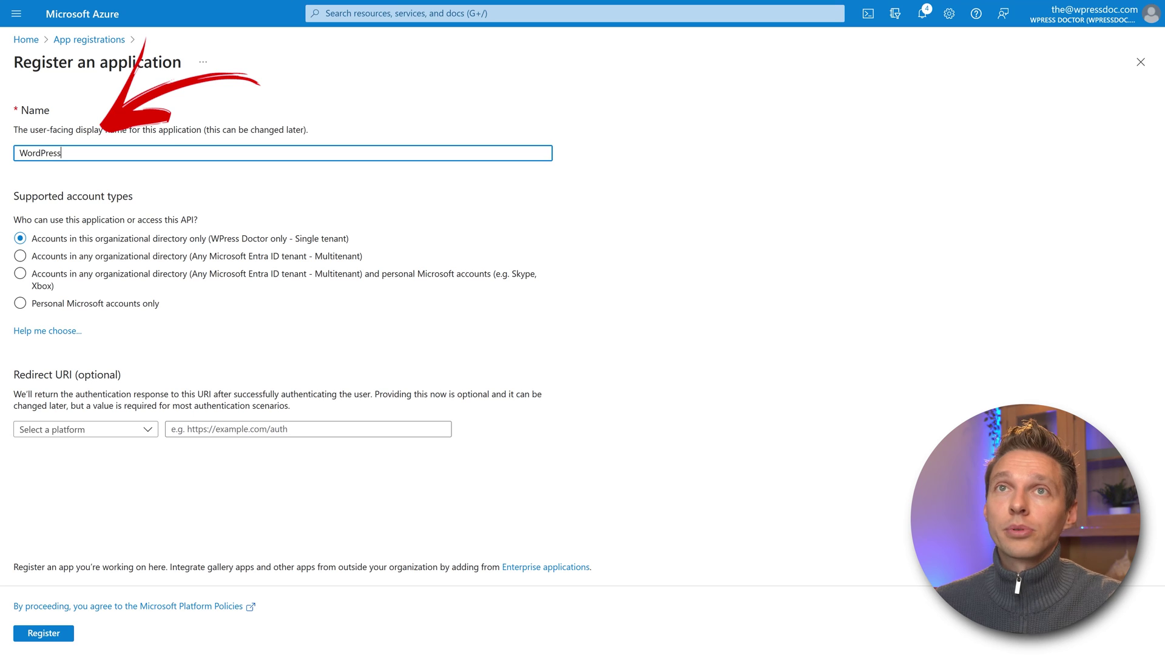
type(" connection")
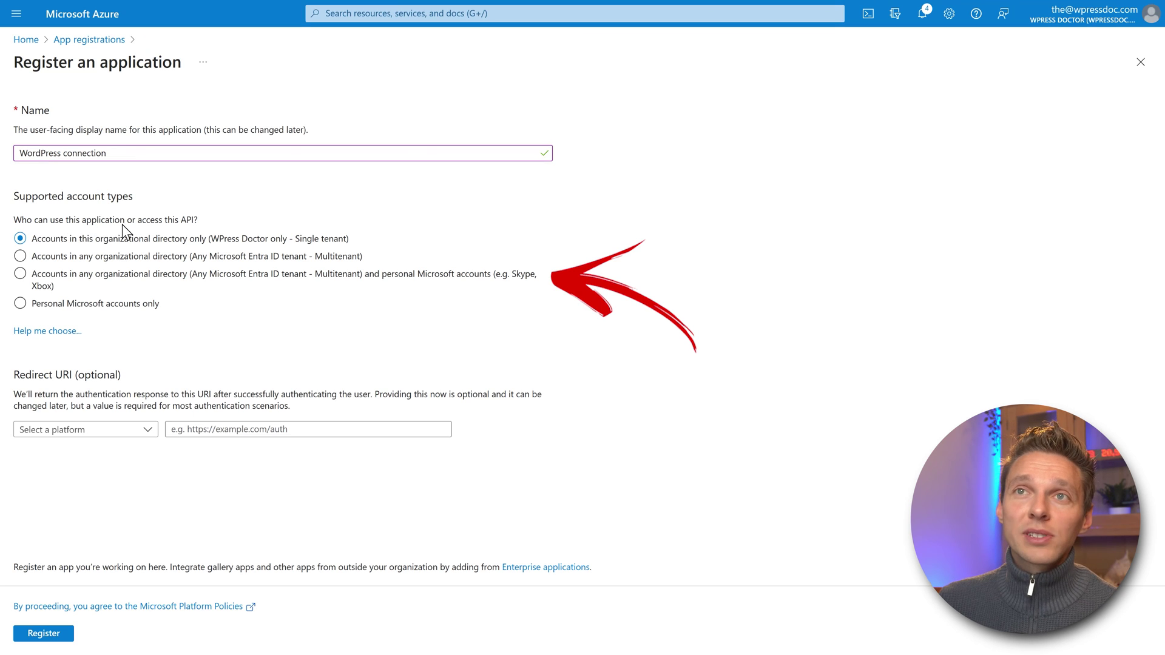
left_click(20, 277)
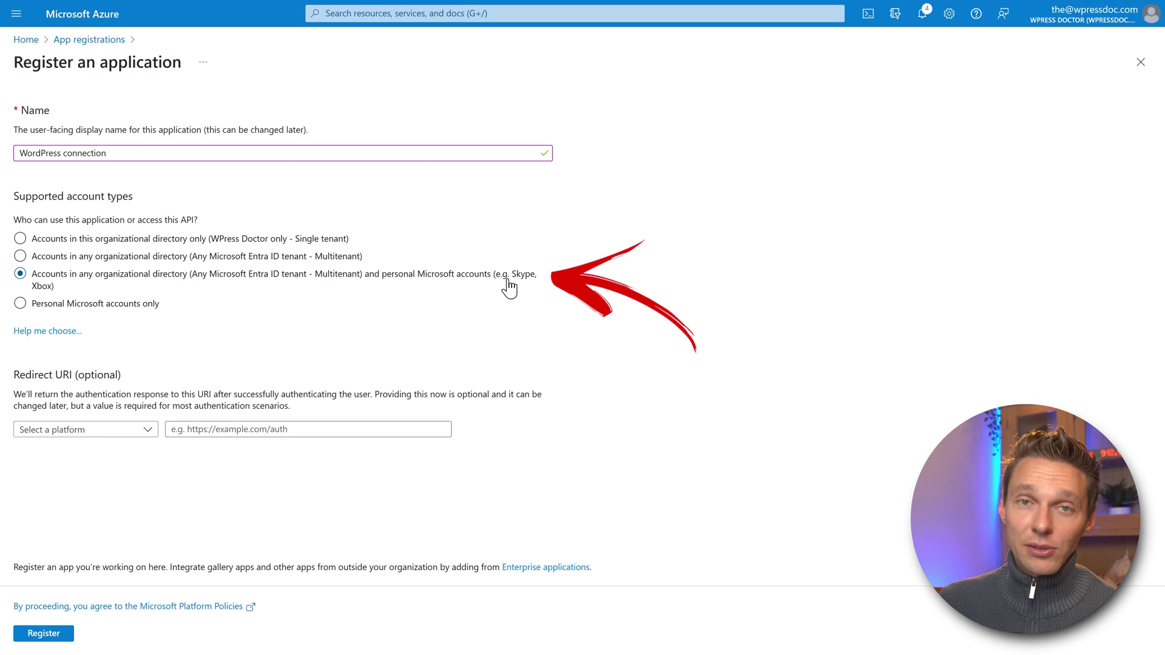
left_click(68, 431)
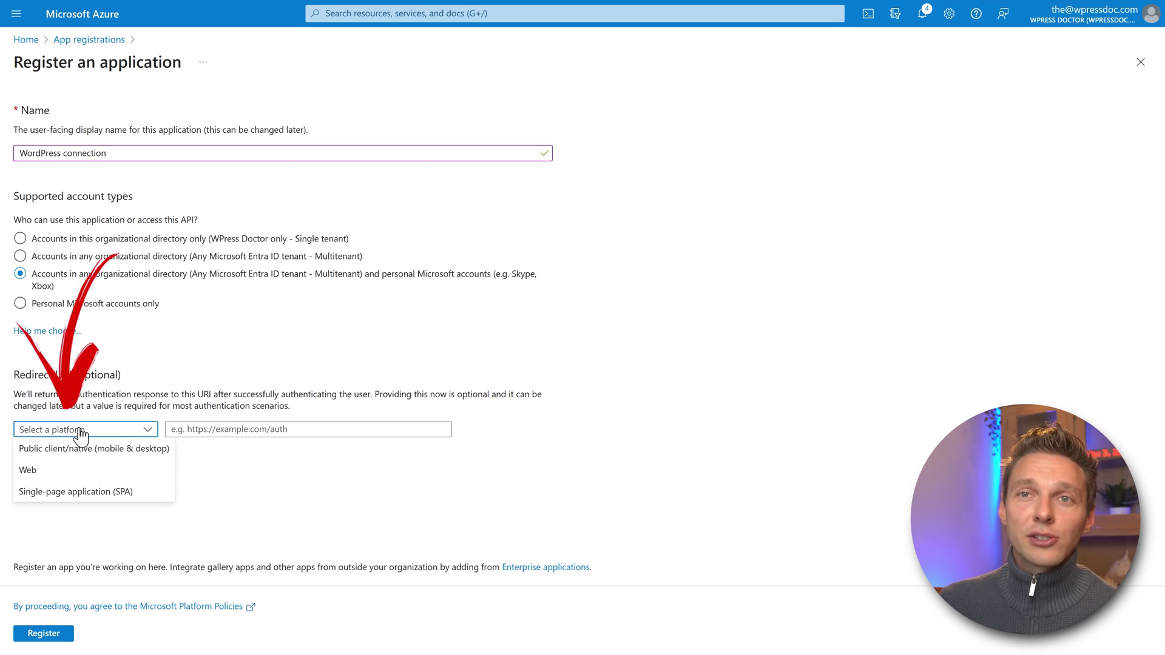
left_click(57, 471)
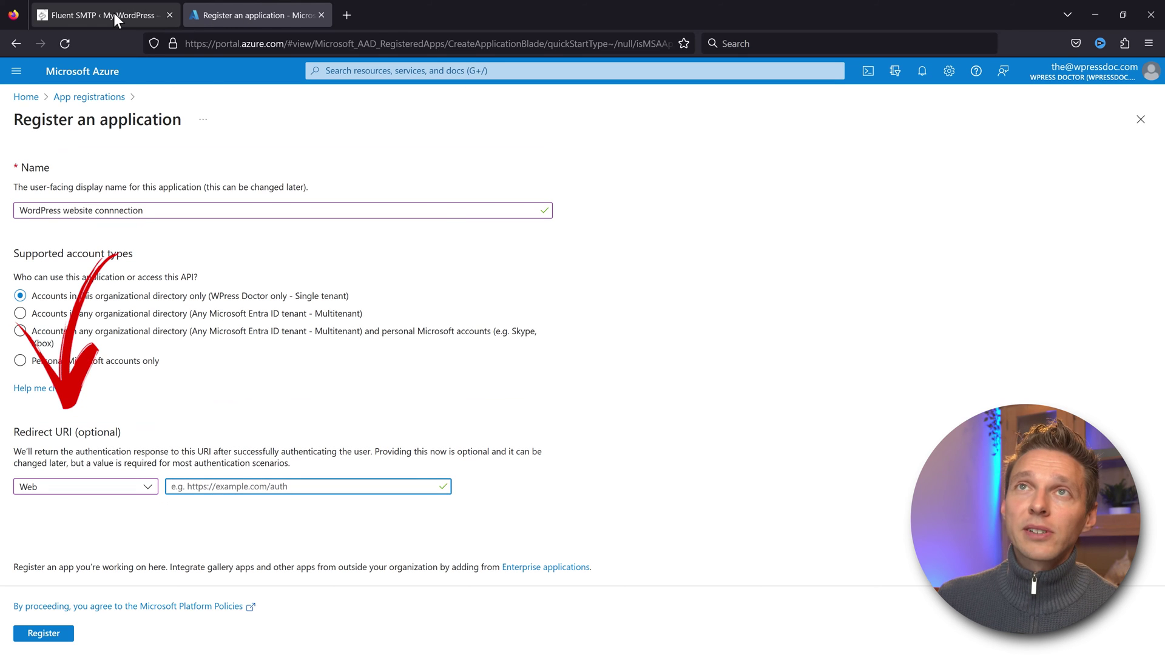
Step: Switch back to FluentSMTP in WordPress and select the App Callback URL
left_click(114, 13)
key("F11")
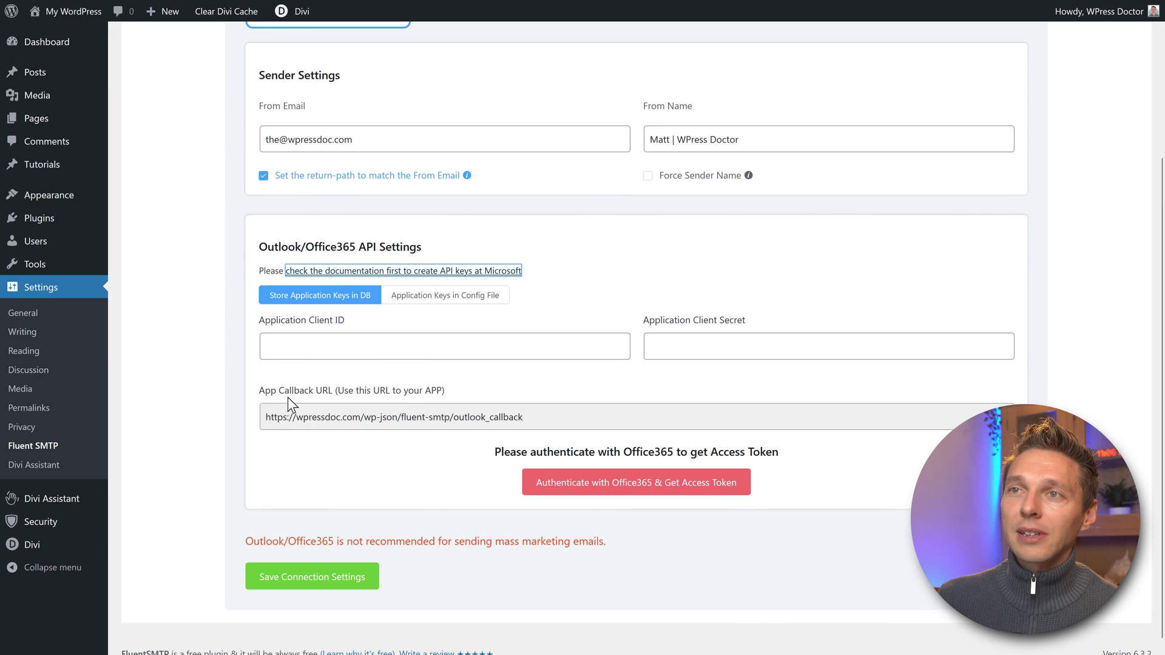
triple_click(358, 418)
Step: Copy the FluentSMTP callback URL and return to the Azure registration form
right_click(387, 417)
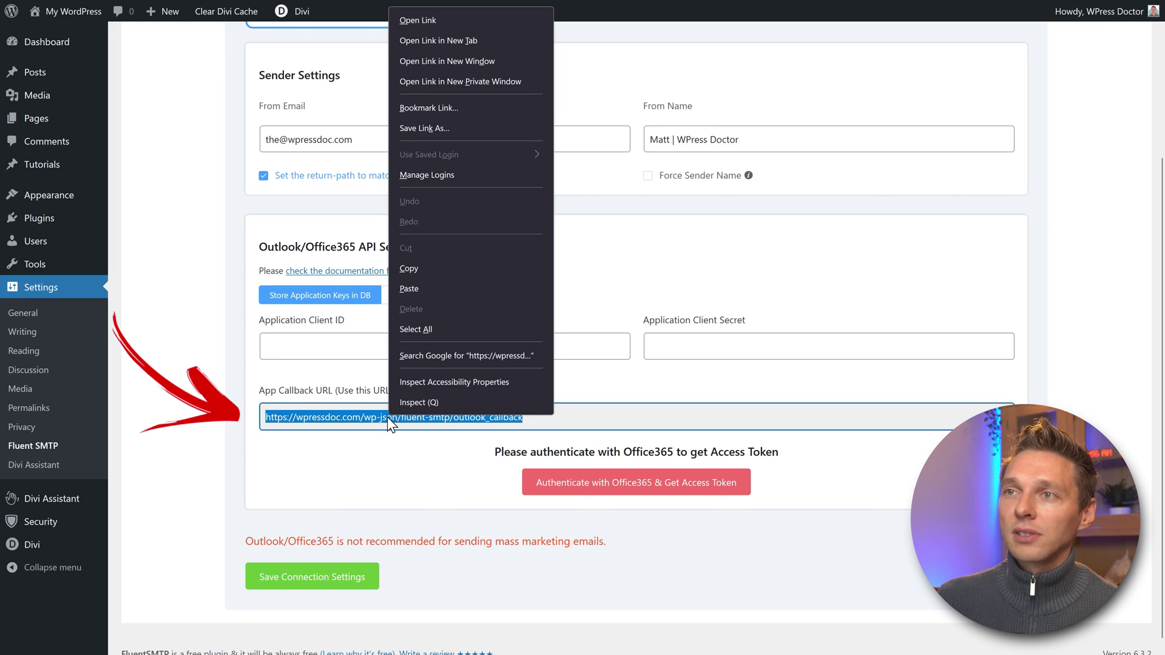
left_click(421, 267)
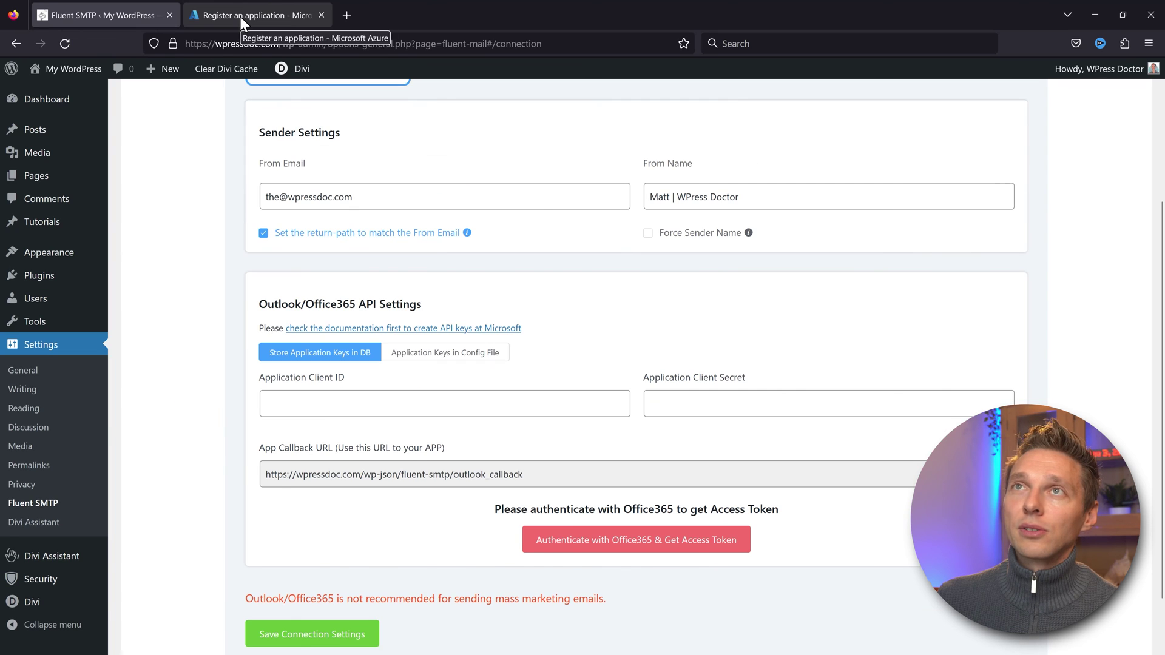
left_click(239, 16)
key("F11")
Step: Paste the callback URL as the Web redirect URI and register the application
left_click(20, 274)
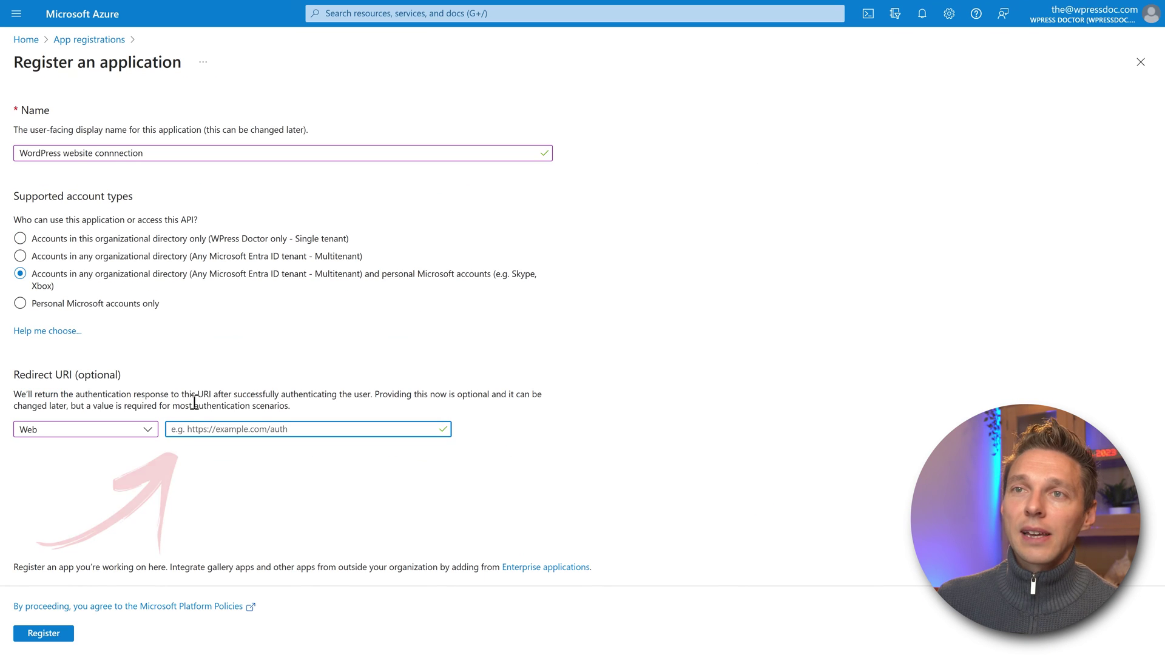
right_click(185, 431)
left_click(230, 308)
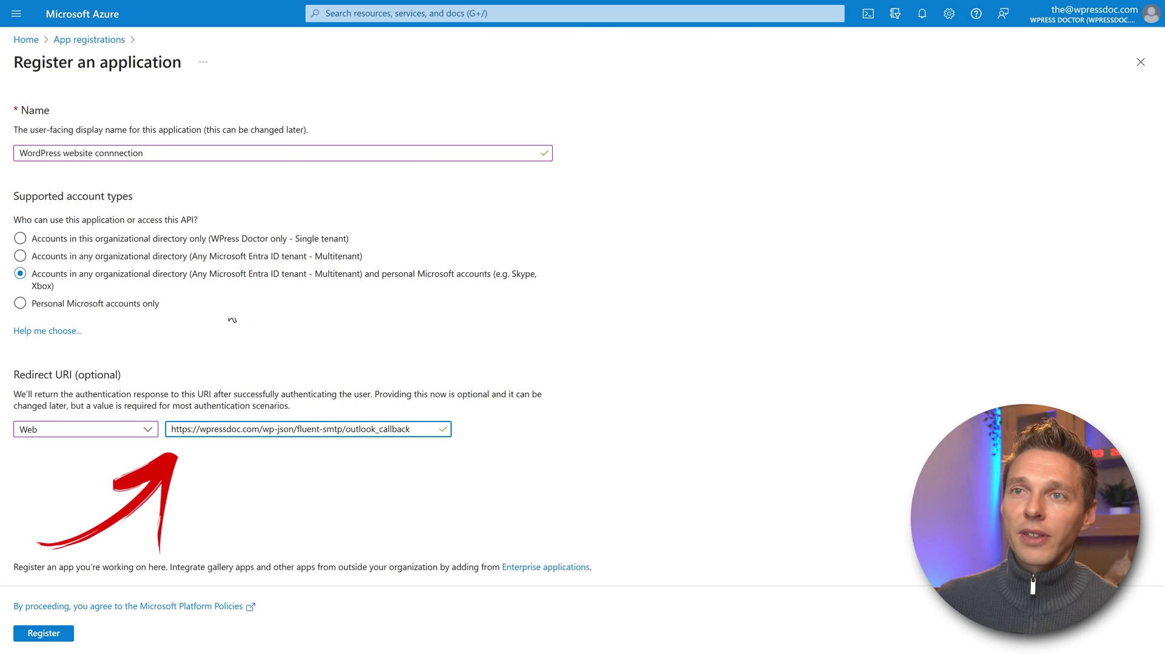
left_click(286, 462)
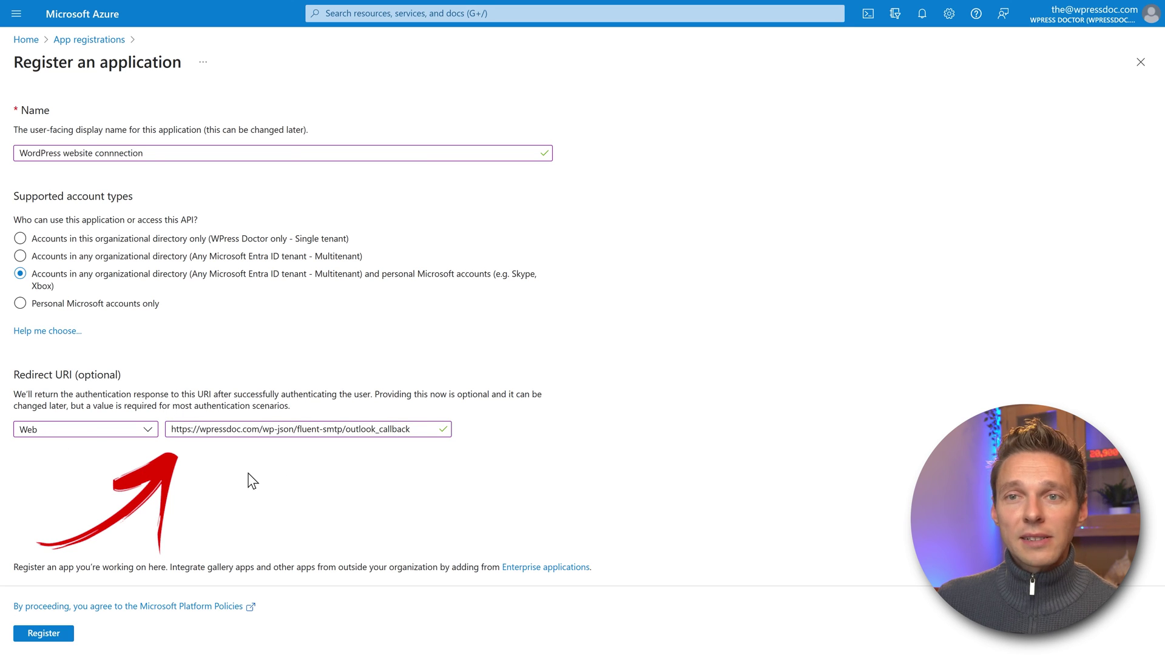
left_click(42, 633)
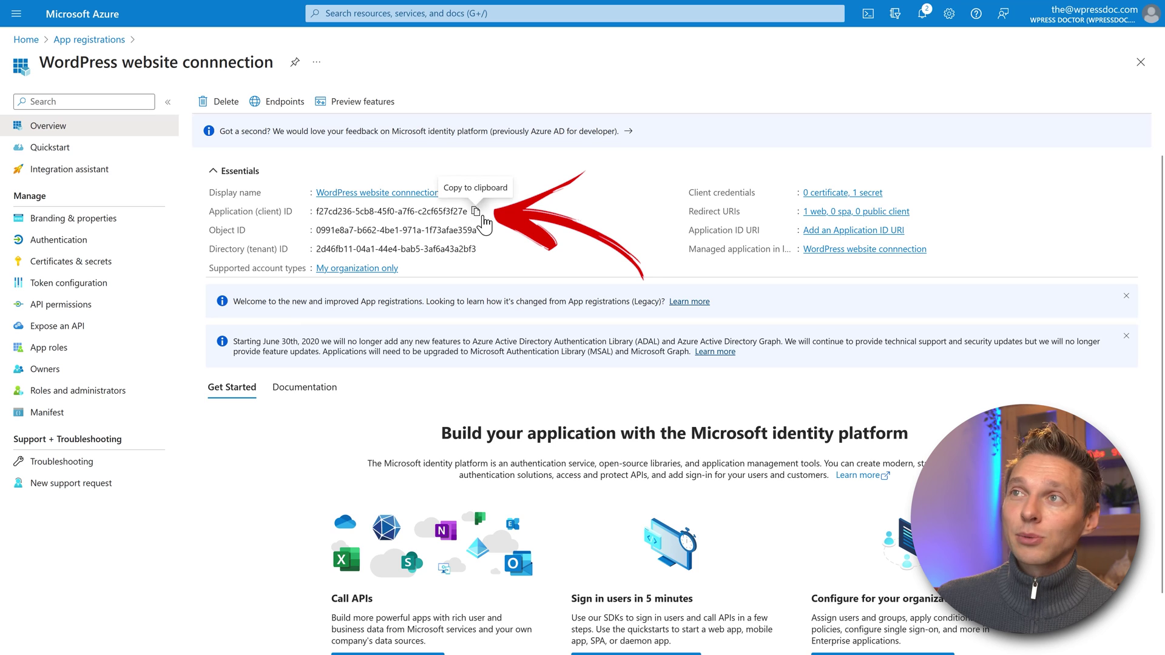
Step: Copy the app's Application (client) ID and paste it into FluentSMTP's Application Client ID field
left_click(475, 211)
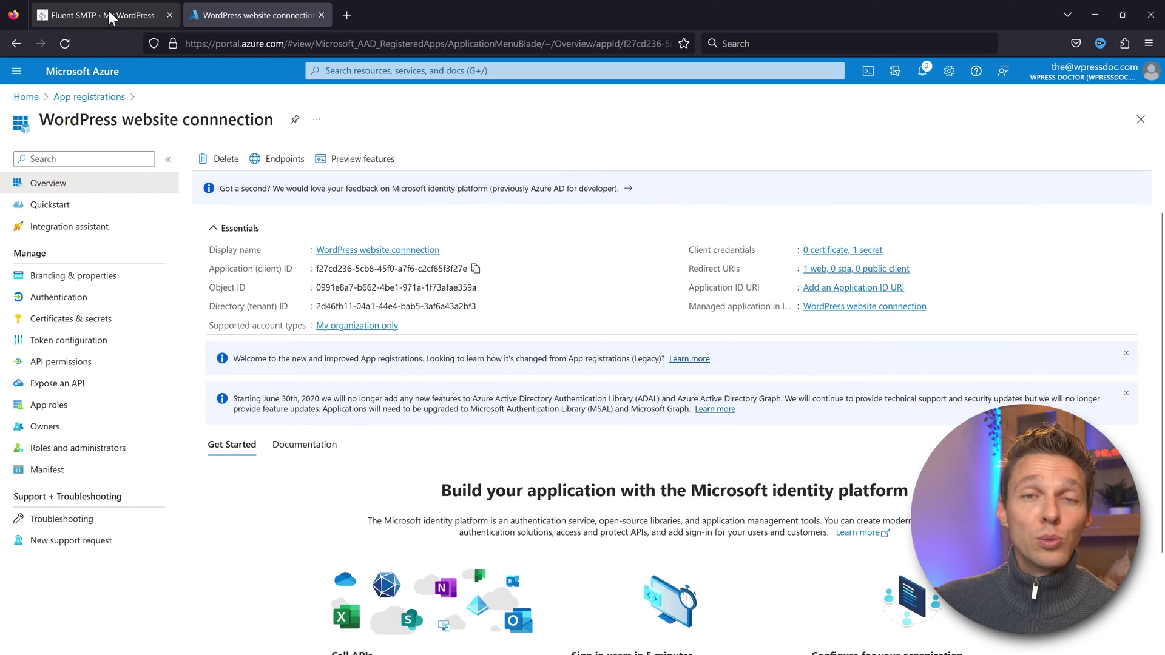
left_click(111, 17)
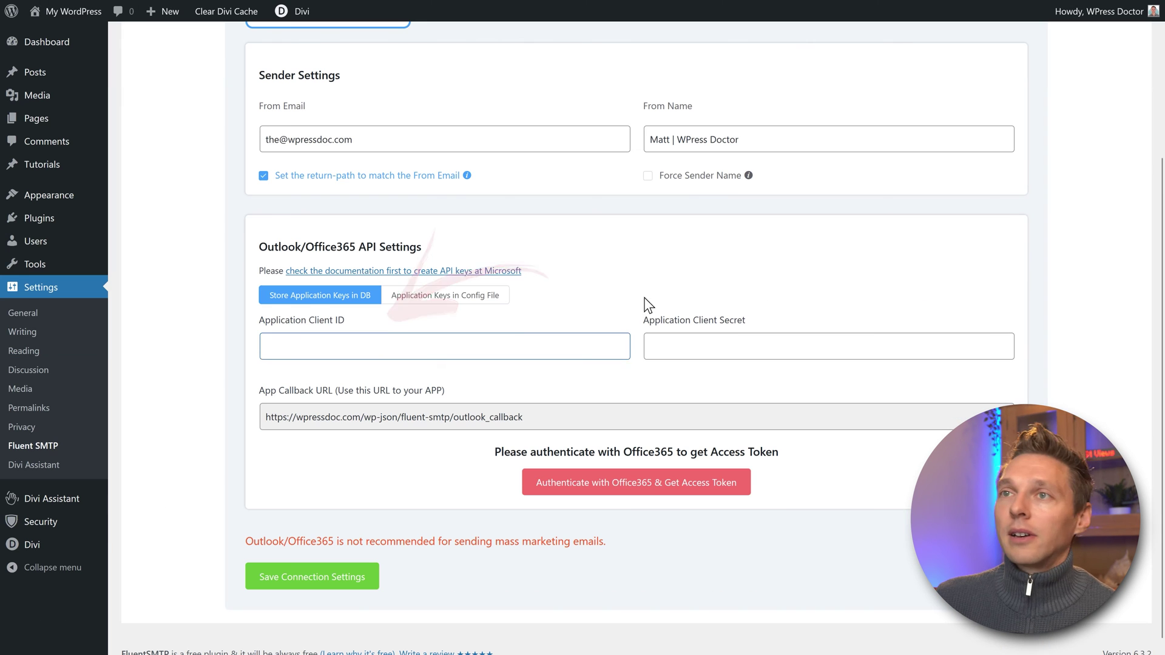
left_click(281, 344)
right_click(281, 343)
left_click(316, 470)
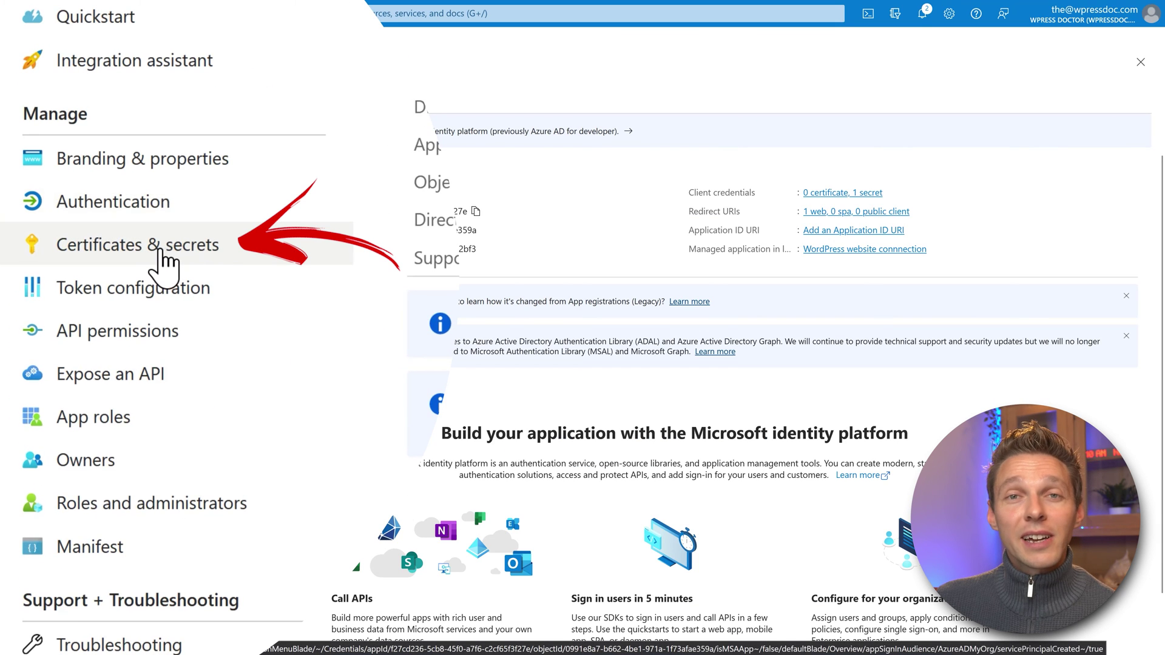
Step: Create a new Azure client secret named 'WordPress secret'
left_click(151, 250)
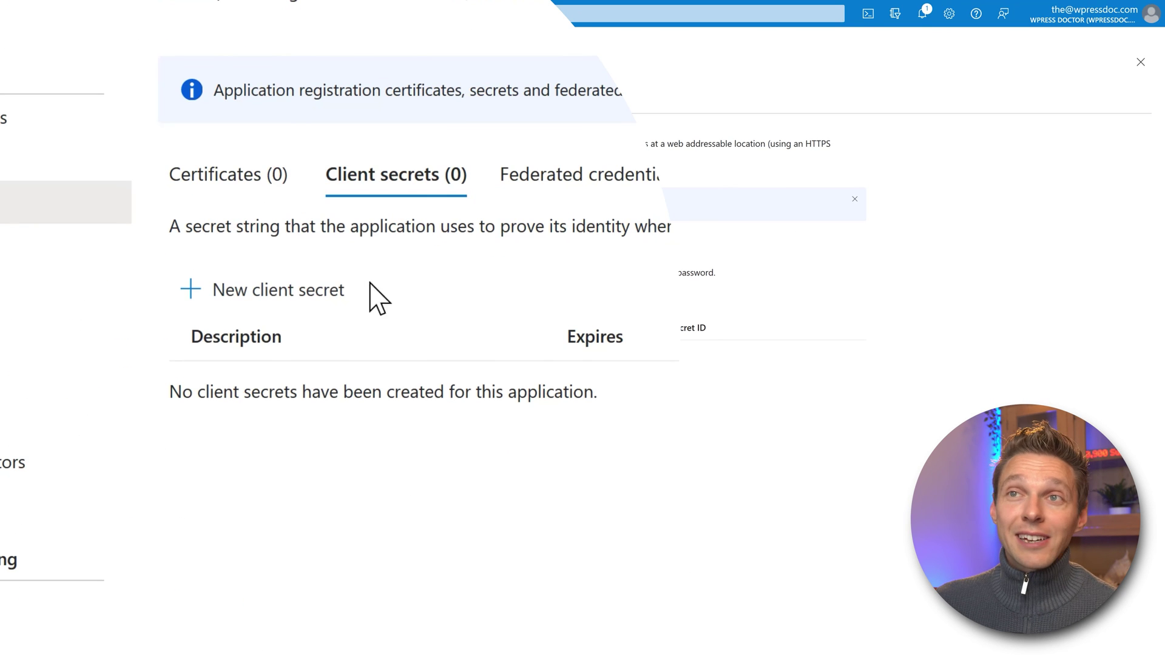
left_click(285, 309)
type("Wo")
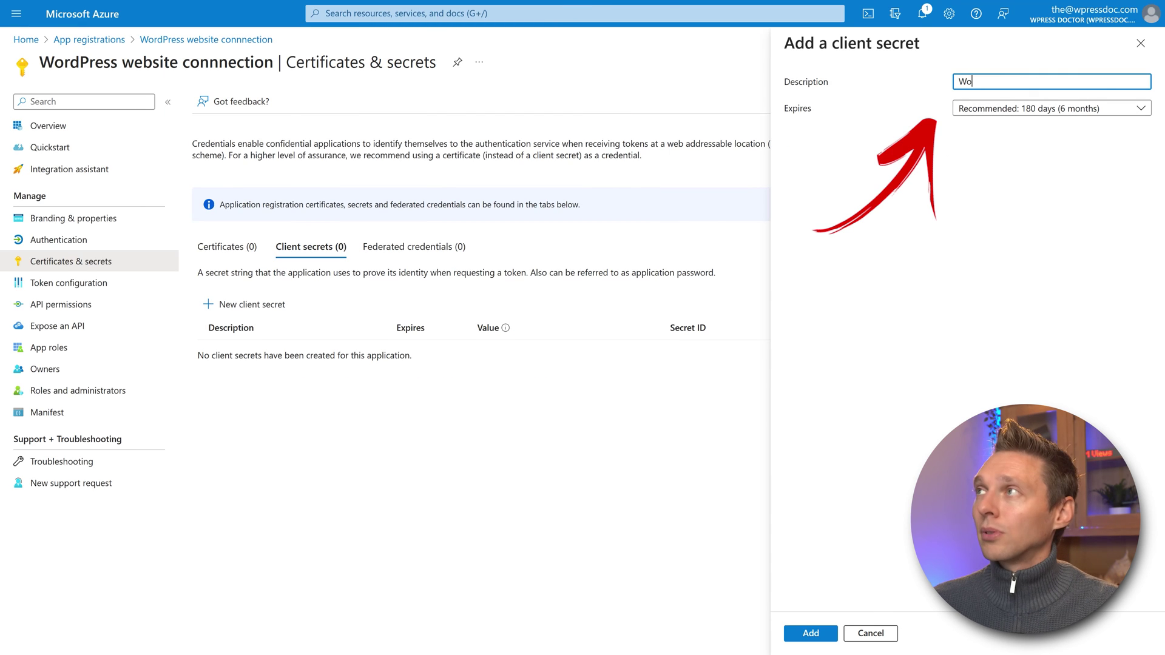
type("rdPress secret")
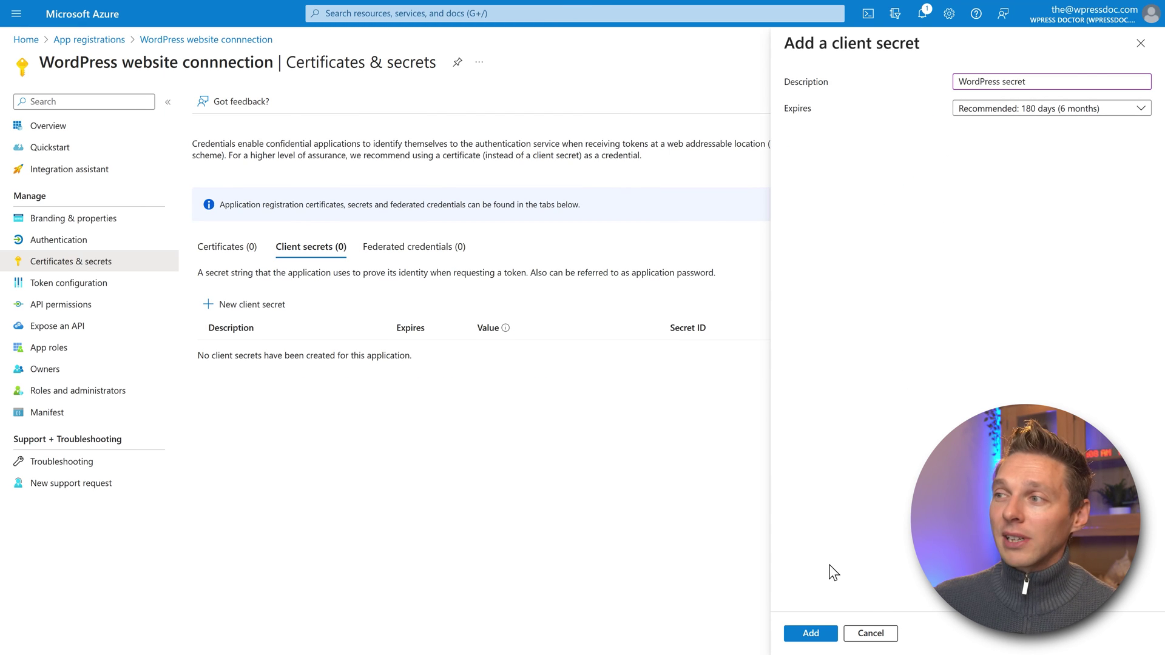
left_click(811, 634)
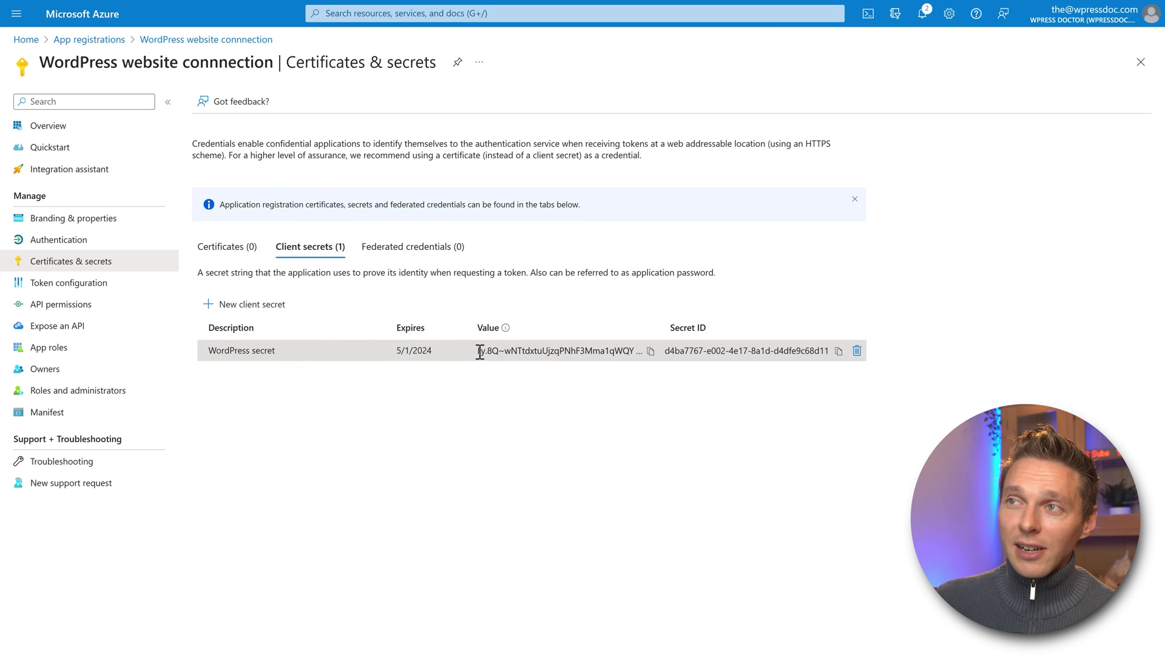
Step: Copy the secret's value into FluentSMTP's Application Client Secret field
left_click(685, 355)
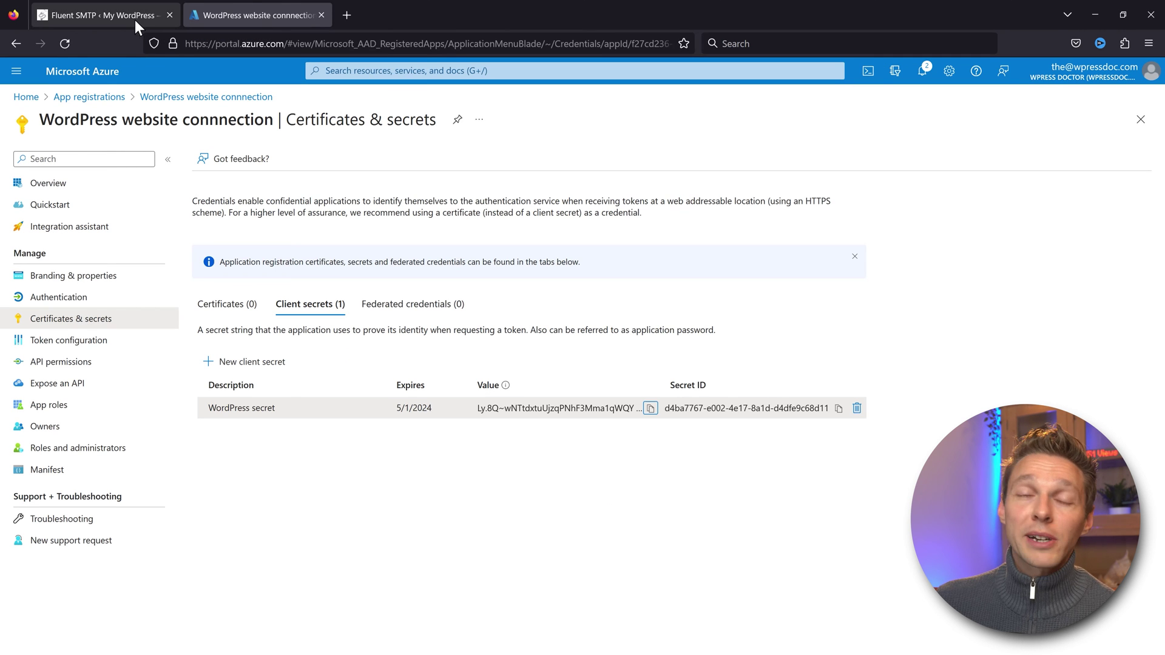
left_click(127, 16)
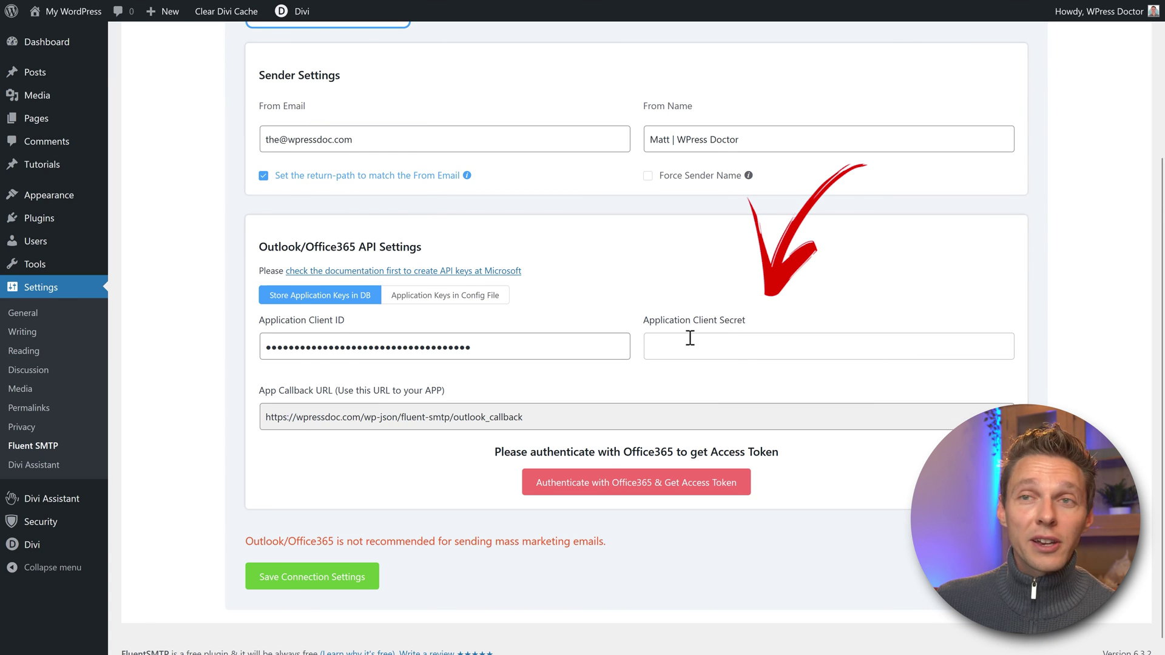
left_click(690, 338)
key("ctrl+v")
scroll(619, 533, "down", 1)
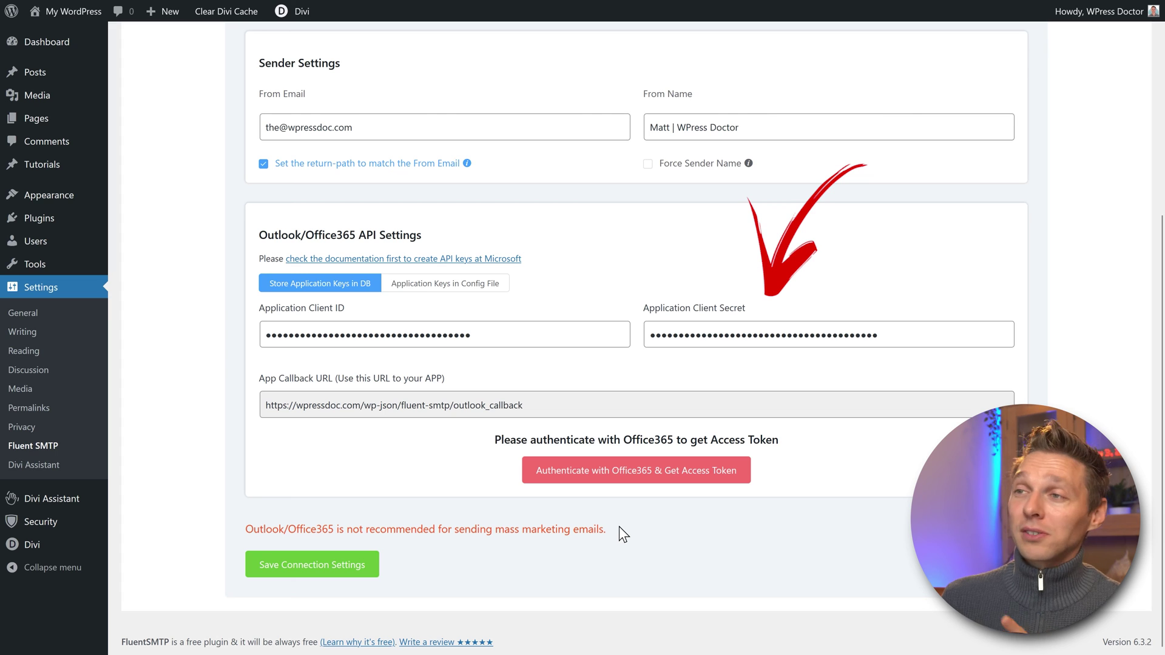
Step: Authenticate with Office365 and accept the permissions the app requests
left_click(607, 476)
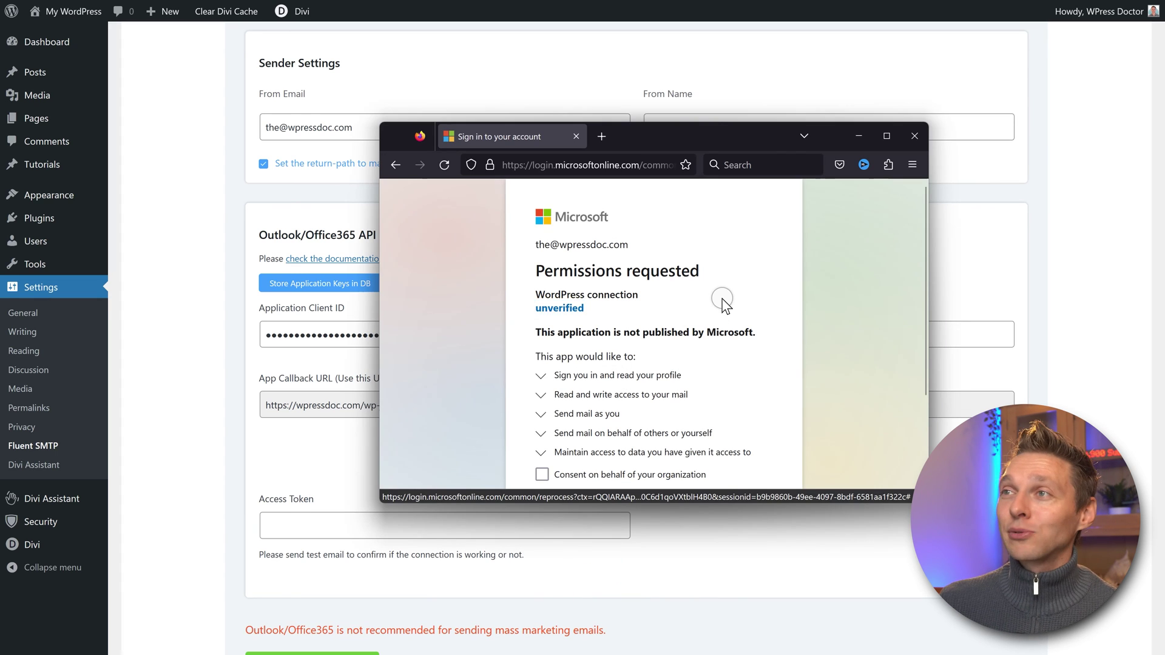
scroll(721, 304, "down", 1)
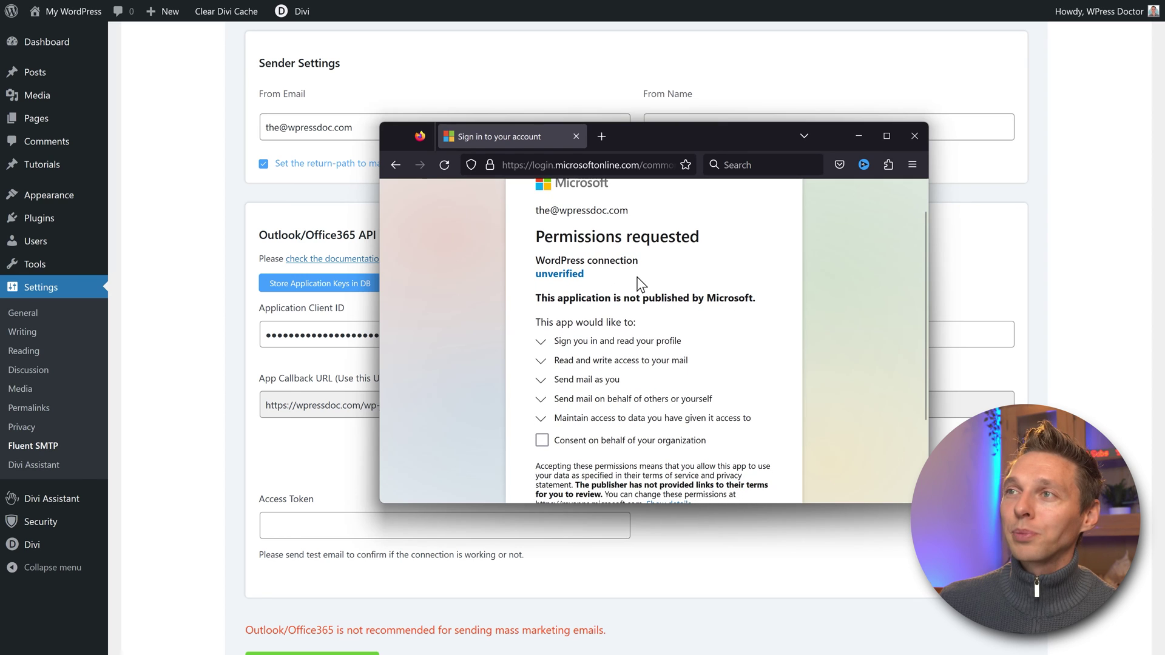
scroll(679, 289, "down", 2)
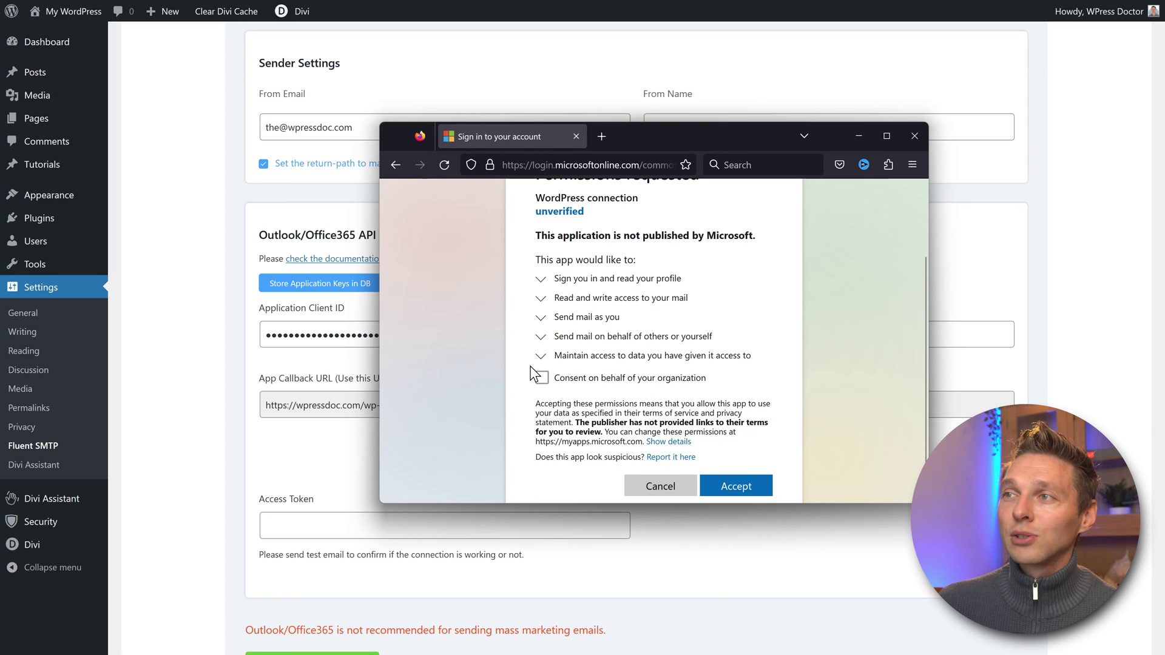
left_click(736, 486)
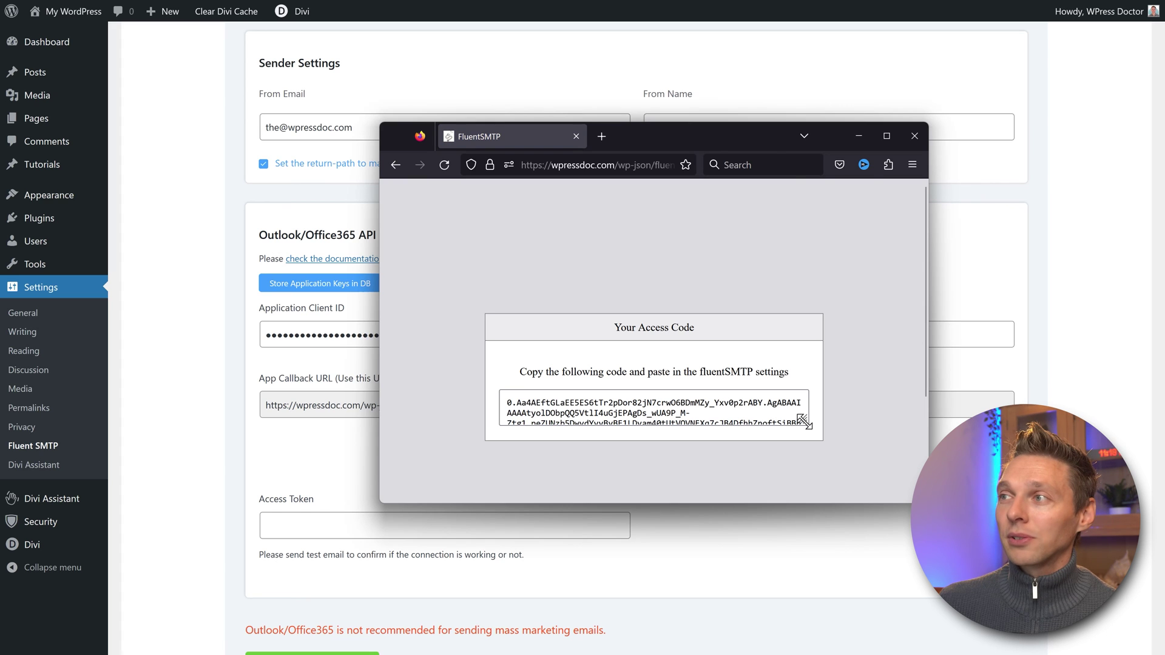
Step: Select and copy the entire access code from the authentication window
left_click_drag(801, 419, 813, 480)
scroll(715, 433, "down", 2)
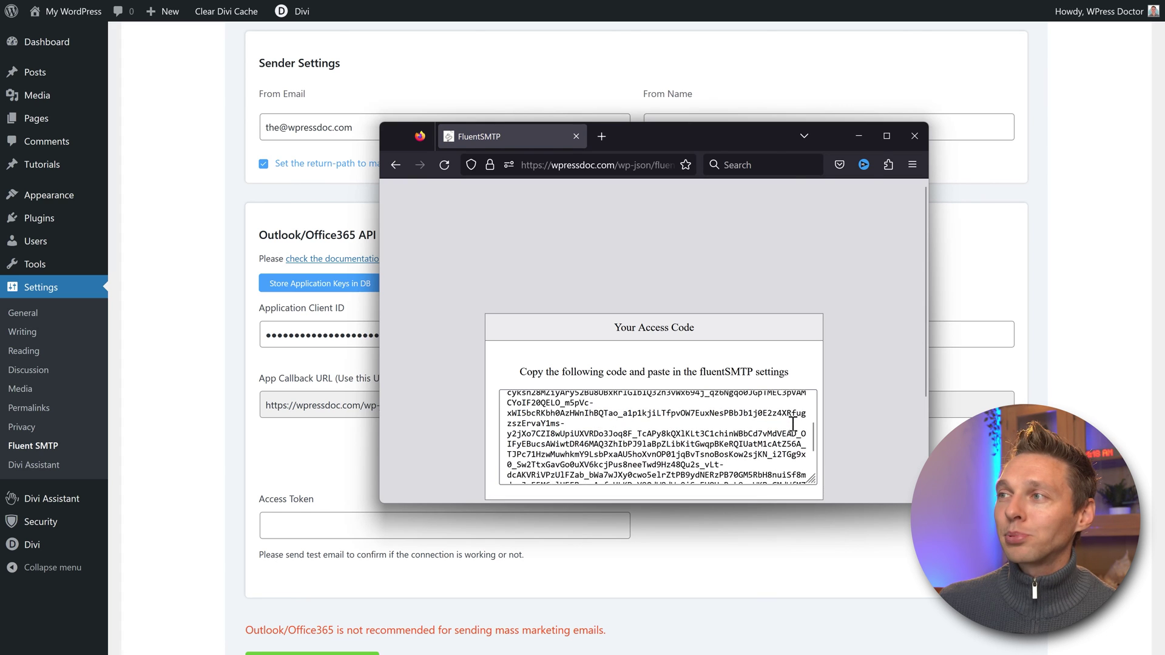
scroll(715, 433, "up", 2)
scroll(637, 424, "down", 2)
left_click(559, 361)
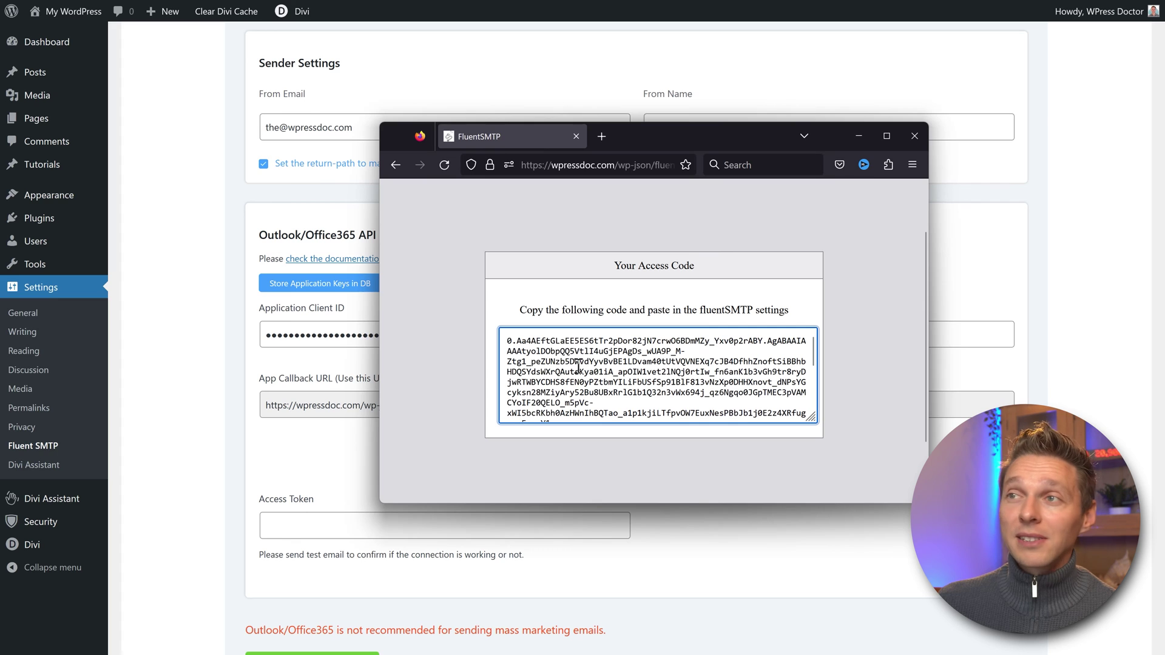
right_click(558, 343)
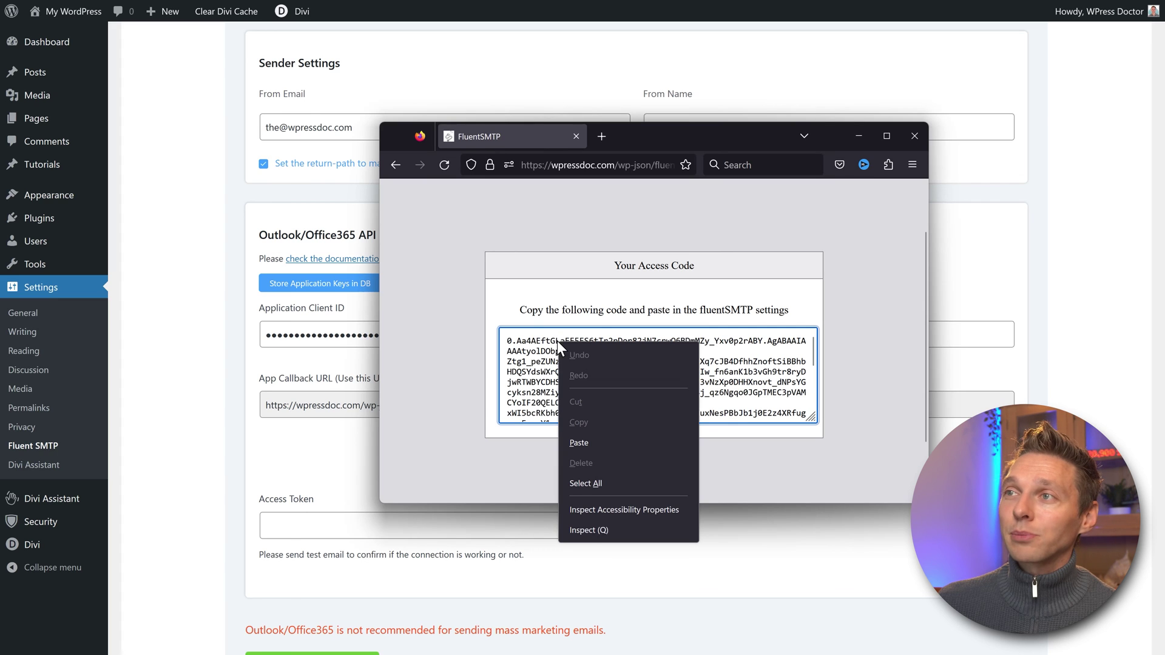
left_click(599, 479)
right_click(574, 377)
left_click(613, 460)
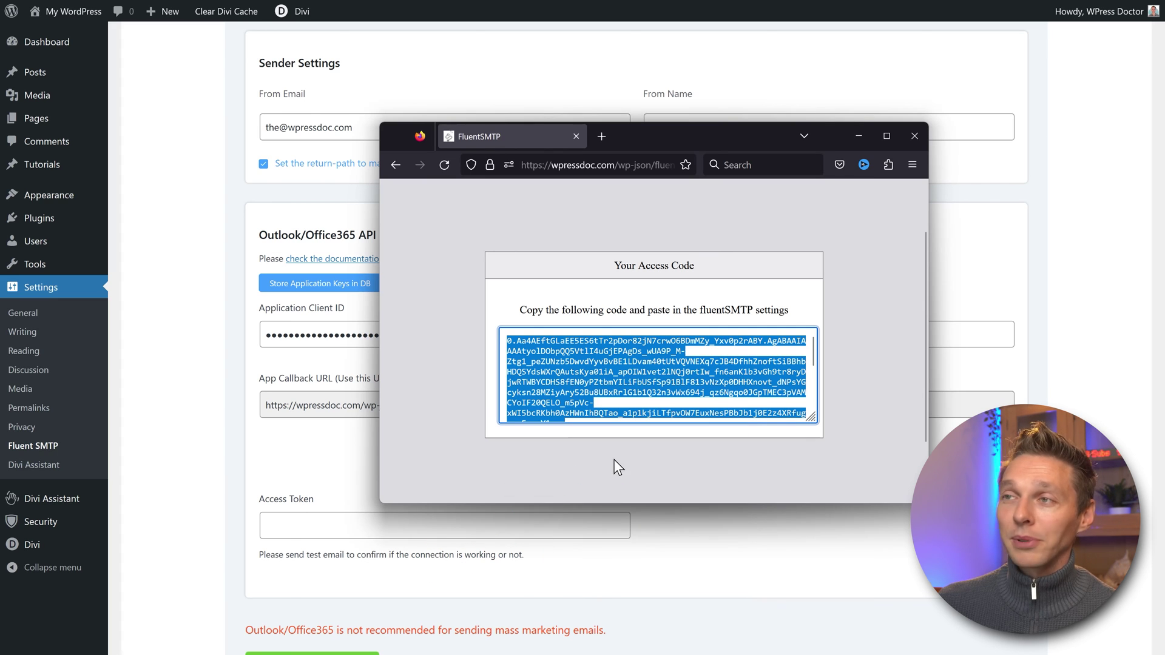
Step: Paste the access code into FluentSMTP's Access Token field
left_click(306, 525)
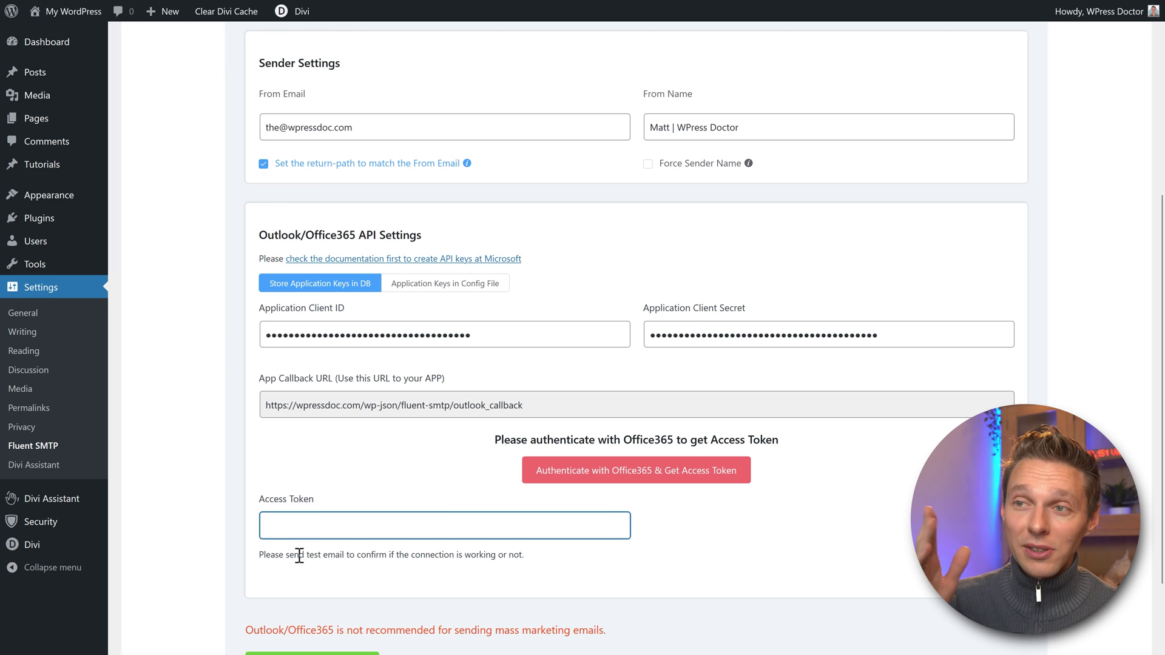
right_click(290, 522)
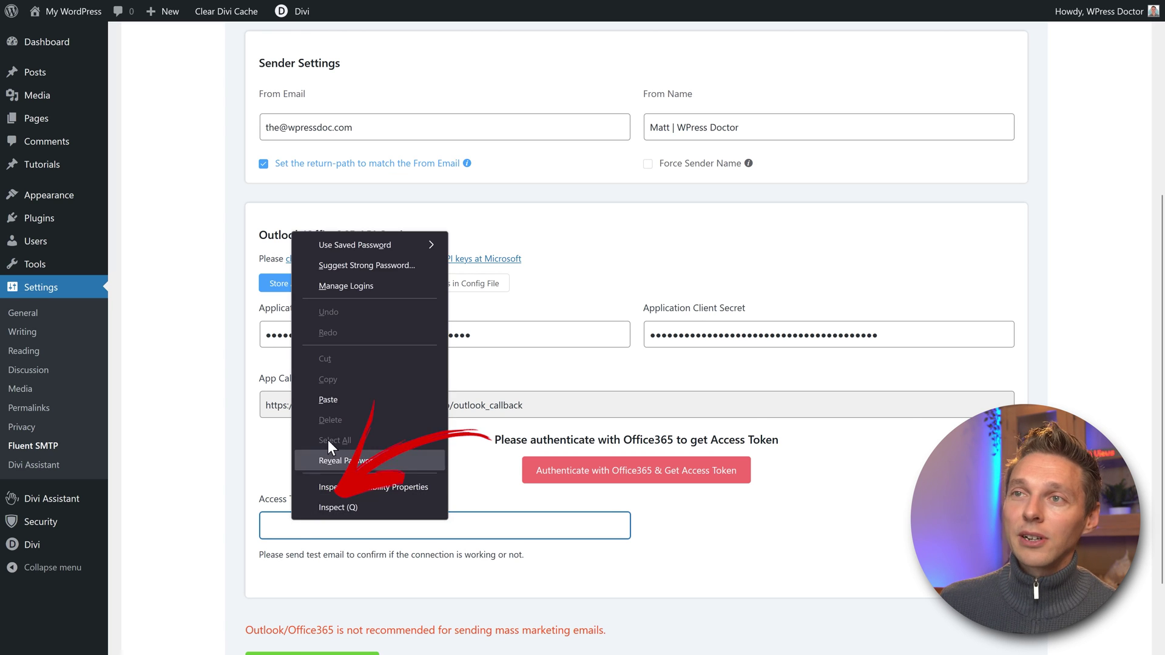
left_click(332, 419)
scroll(714, 513, "down", 3)
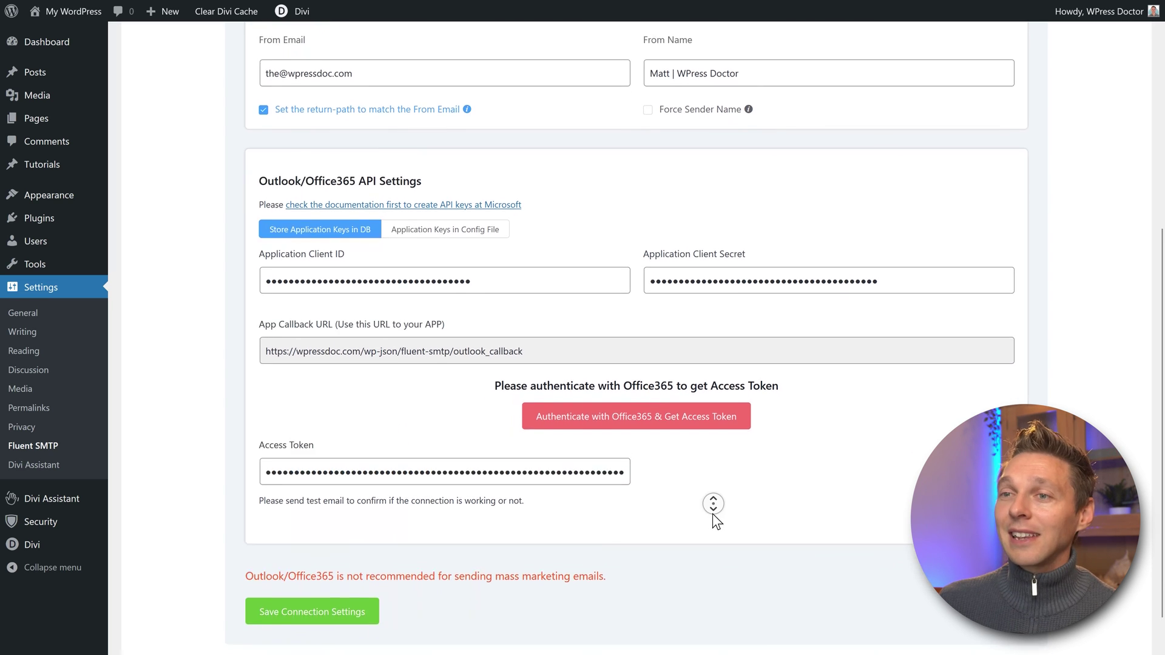
Step: Save the Office 365 connection, then set the test email sender to the wpressdoc.com address and clear the recipient
left_click(327, 576)
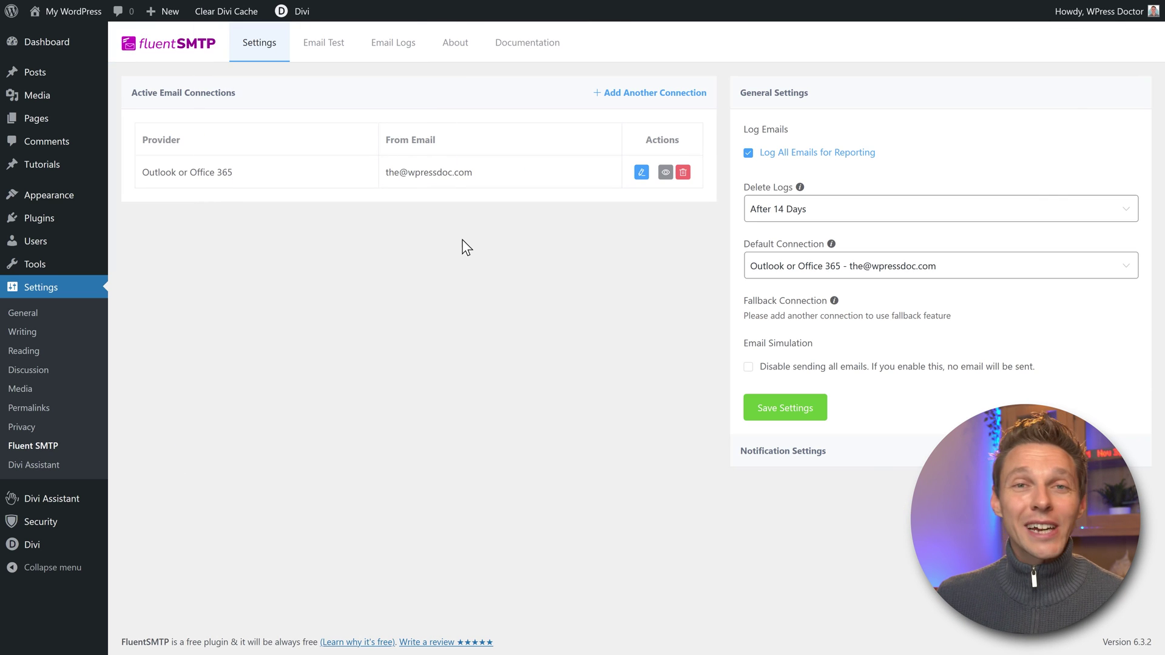
left_click(329, 54)
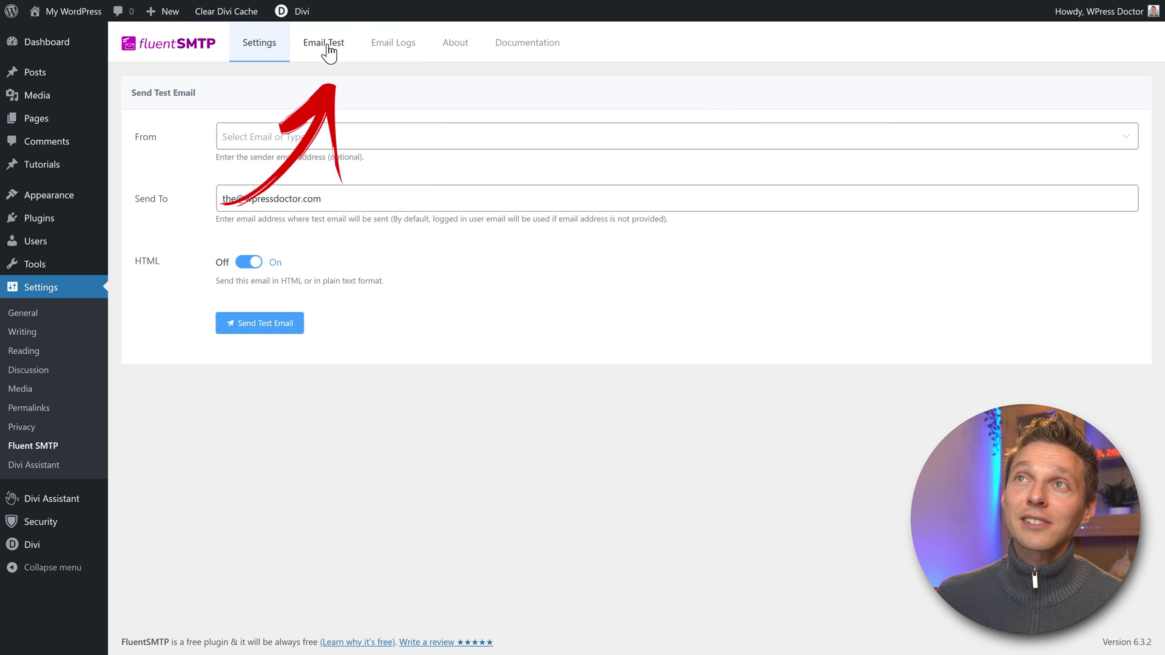
left_click(298, 140)
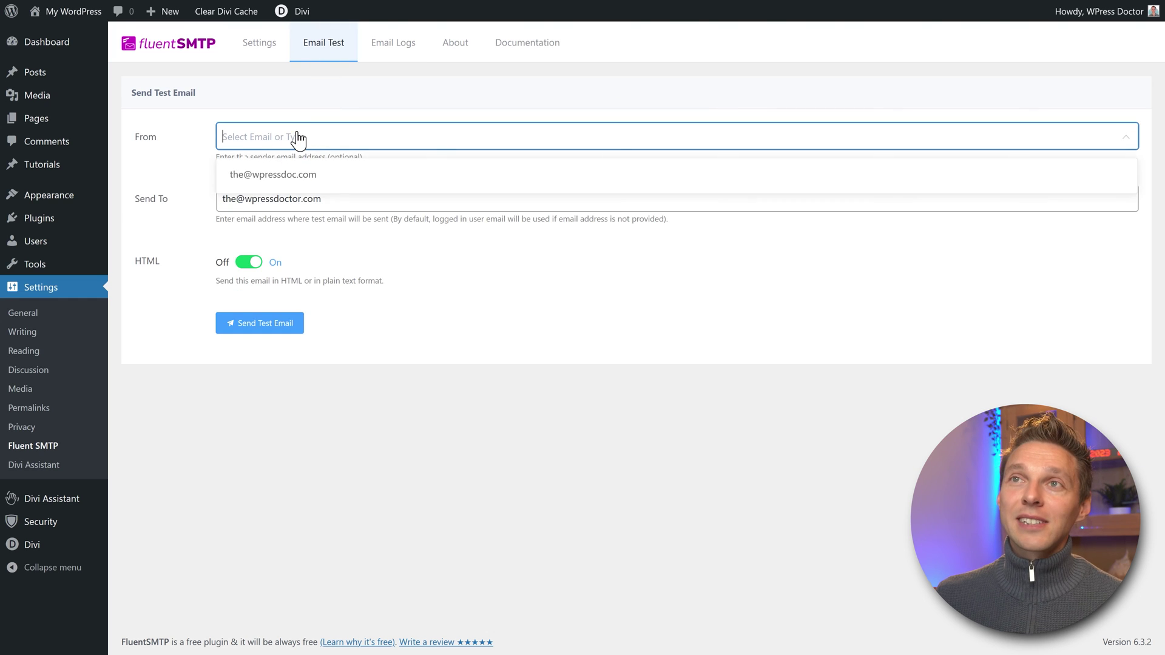
left_click(304, 178)
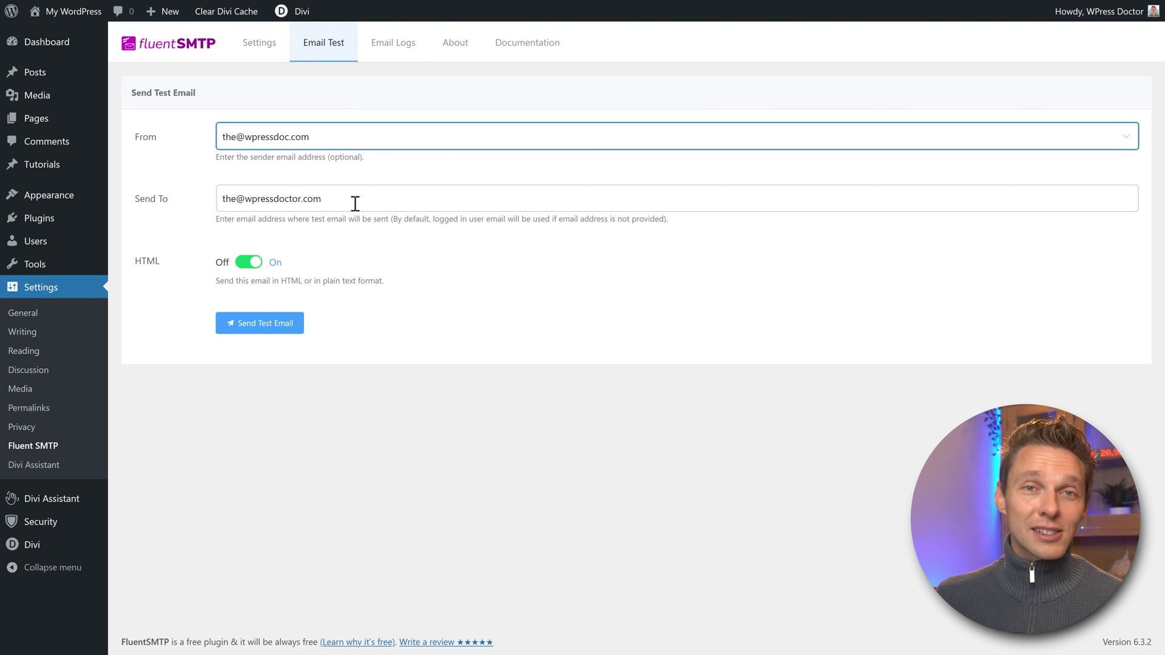
left_click_drag(355, 203, 220, 199)
key("BackSpace")
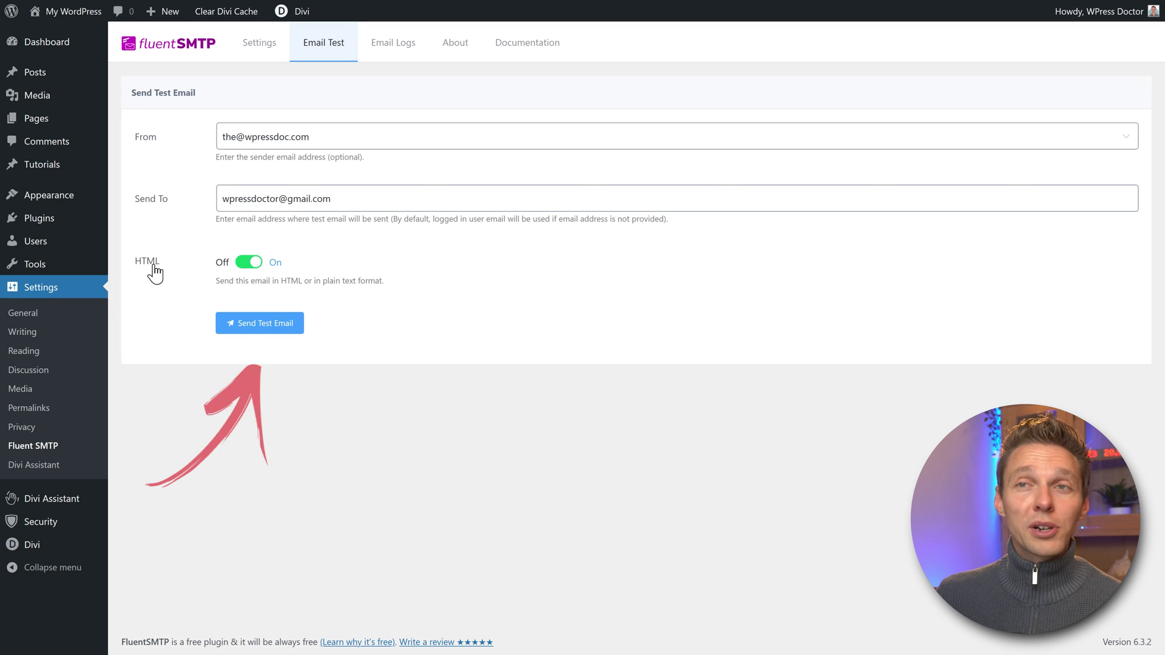
Step: Send the test email and check the wpressdoc.com sender on the message received in Gmail
left_click(268, 328)
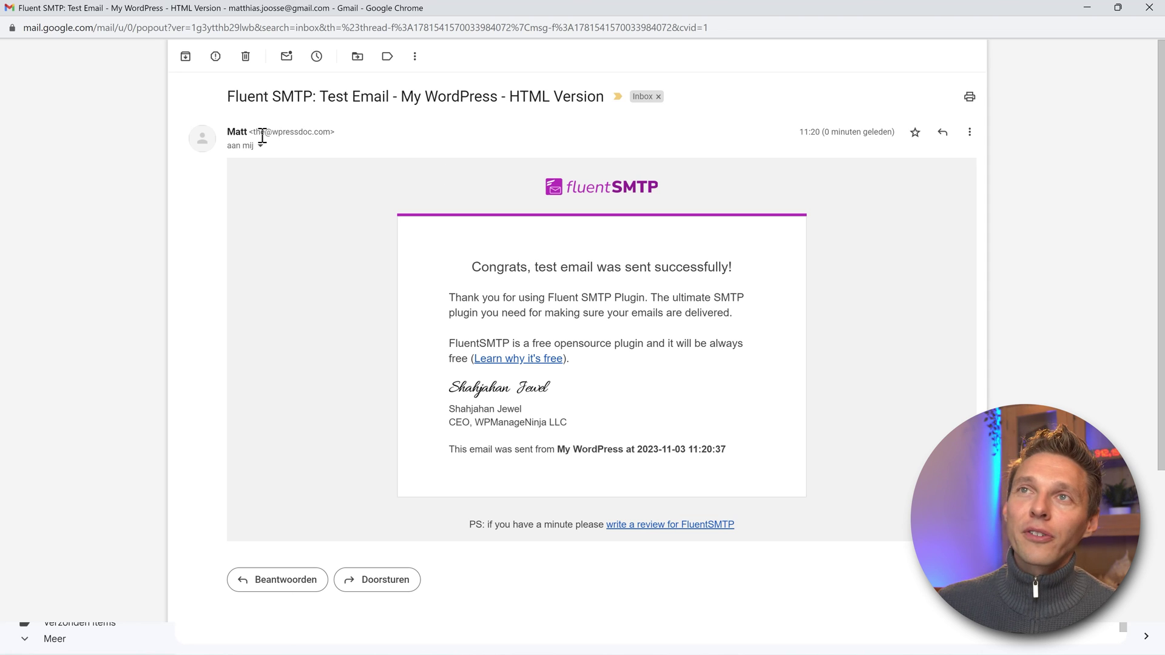
left_click_drag(233, 135, 250, 135)
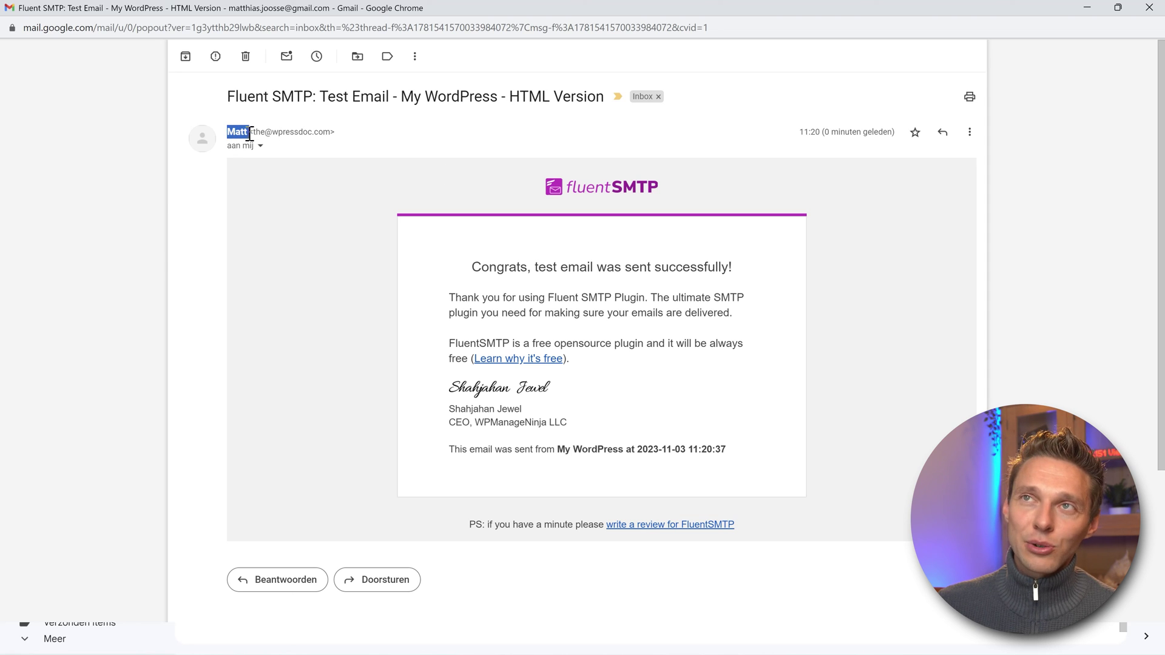
left_click(236, 134)
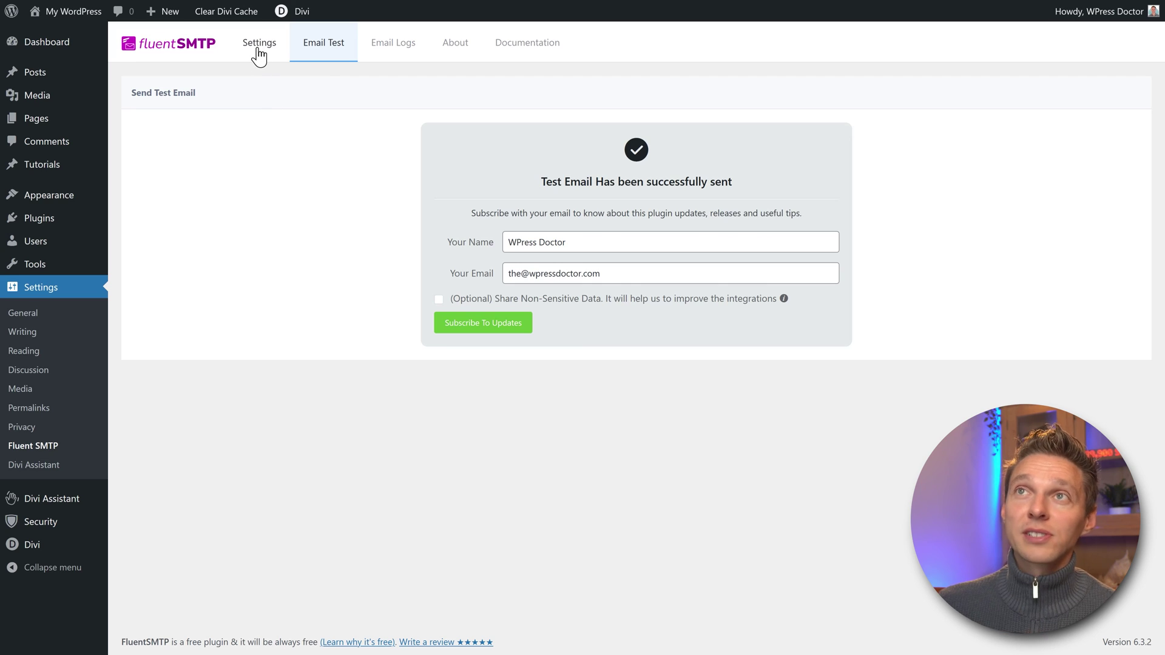
Step: Tick Force Sender Name and the matching return-path option on the Office 365 connection, then save
left_click(257, 51)
left_click(641, 172)
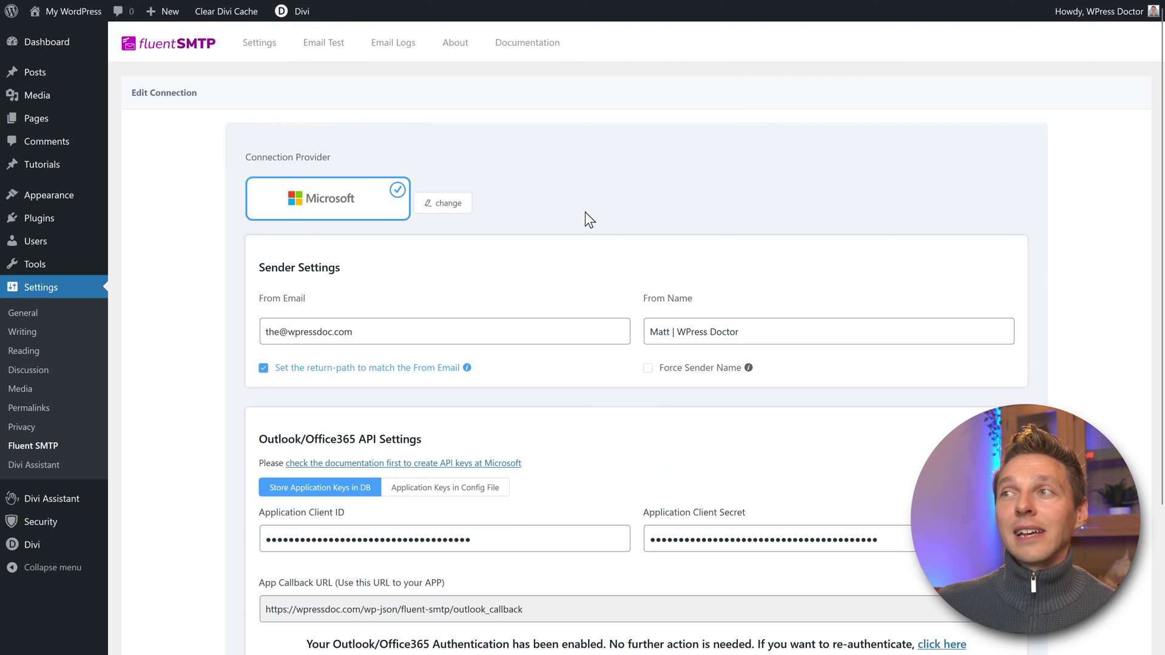
left_click(647, 367)
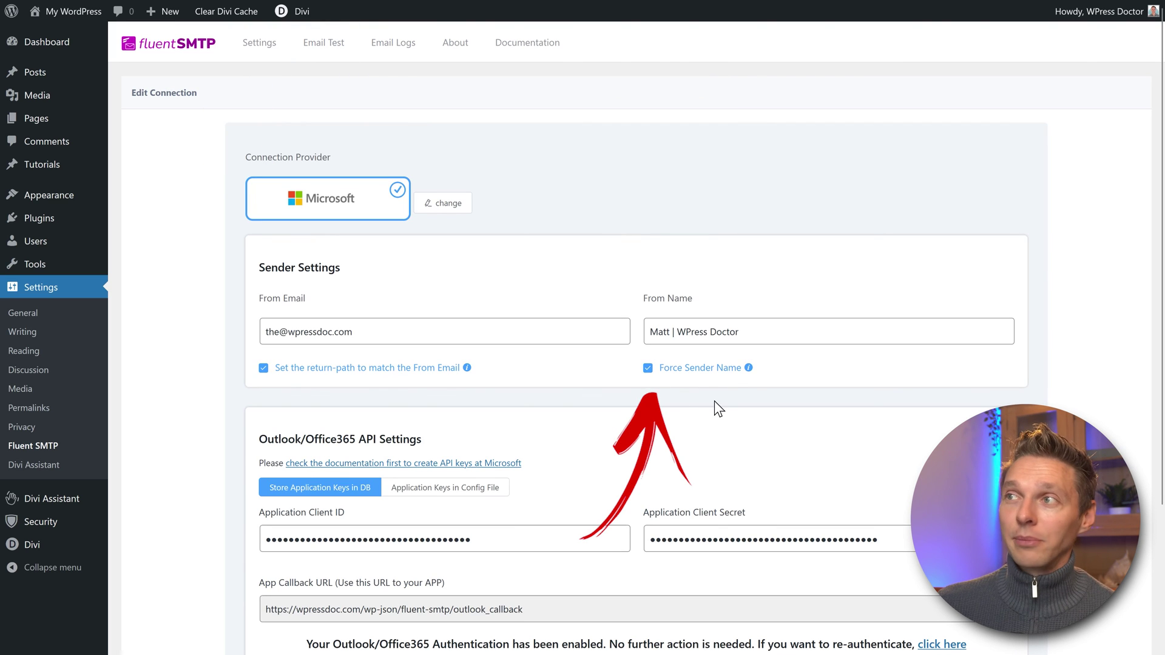
left_click(648, 331)
middle_click(820, 286)
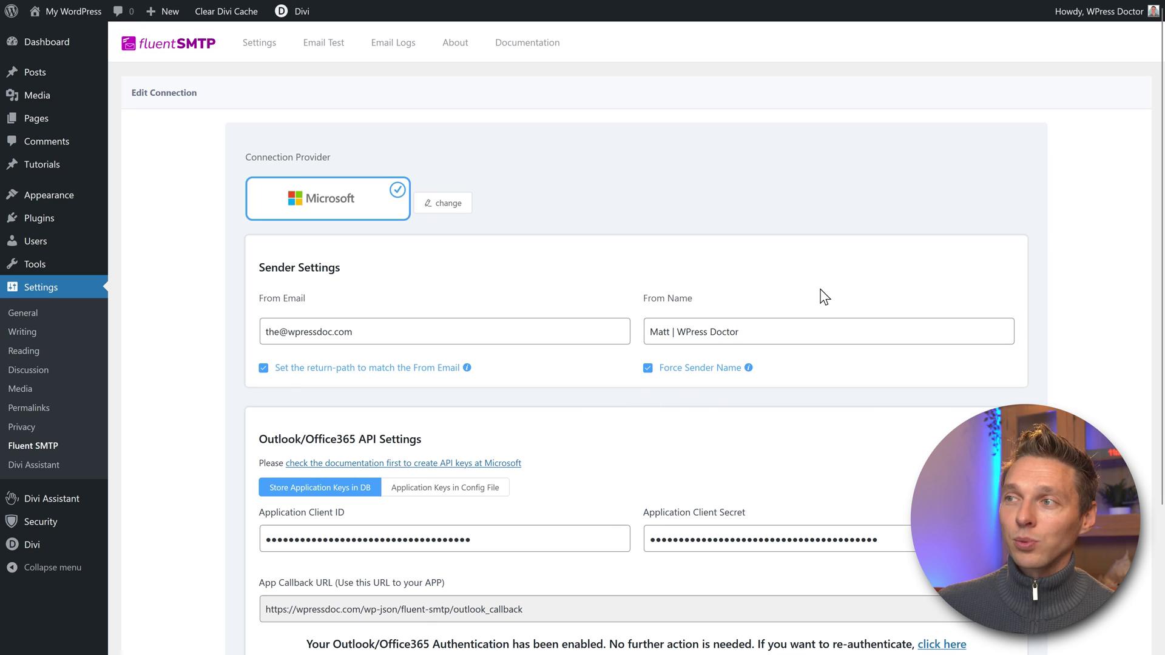
scroll(820, 285, "down", 3)
left_click(820, 341)
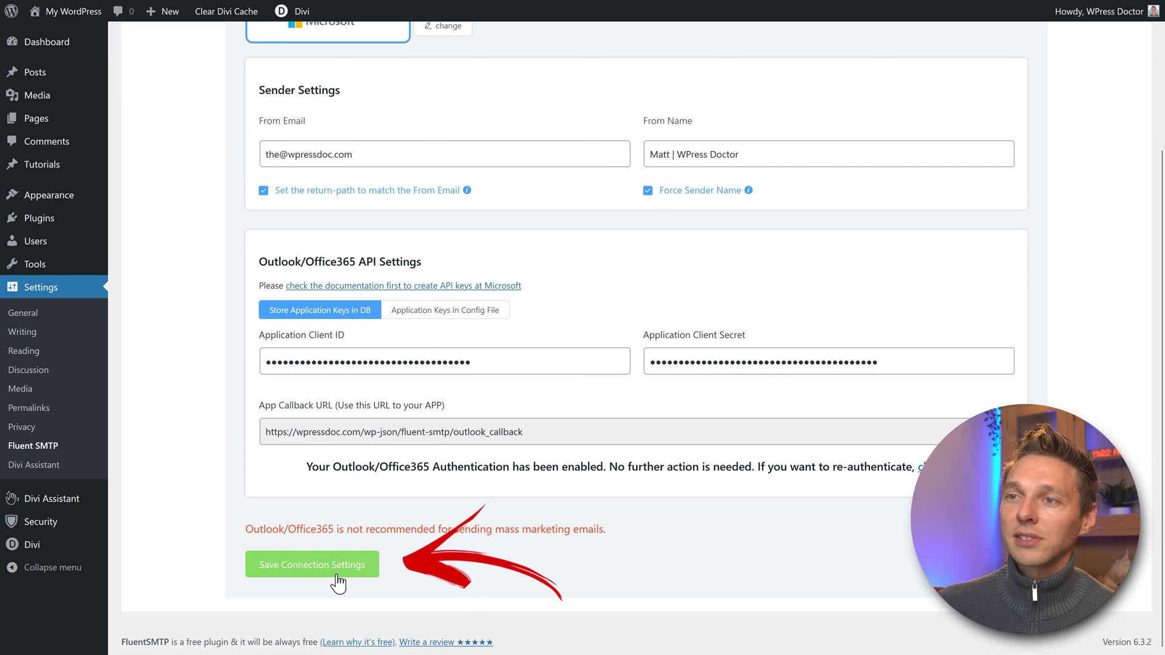